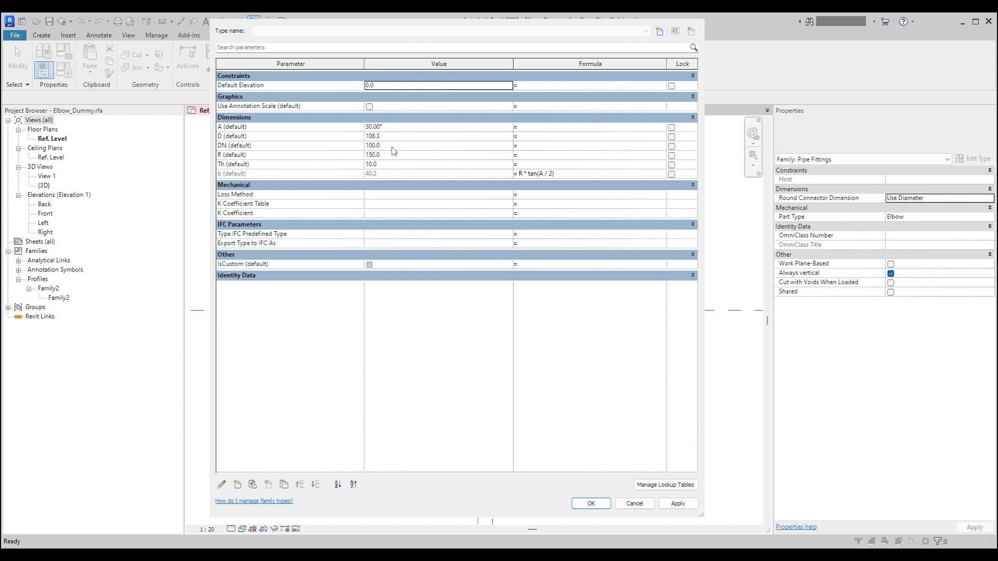
# Review the elbow family's dimension parameters and its lookup table manager, leaving everything unchanged.
pyautogui.click(408, 145)
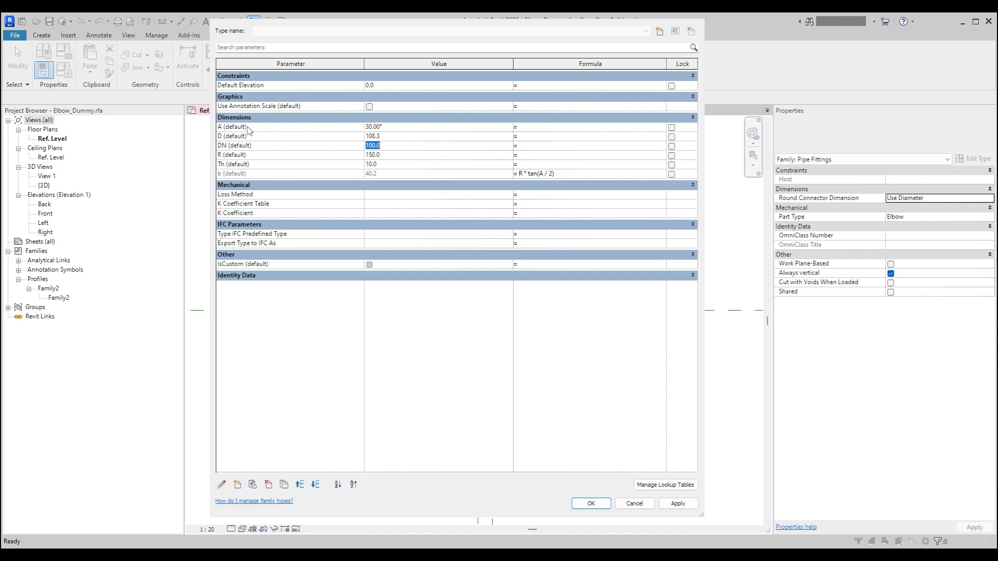
pyautogui.click(667, 485)
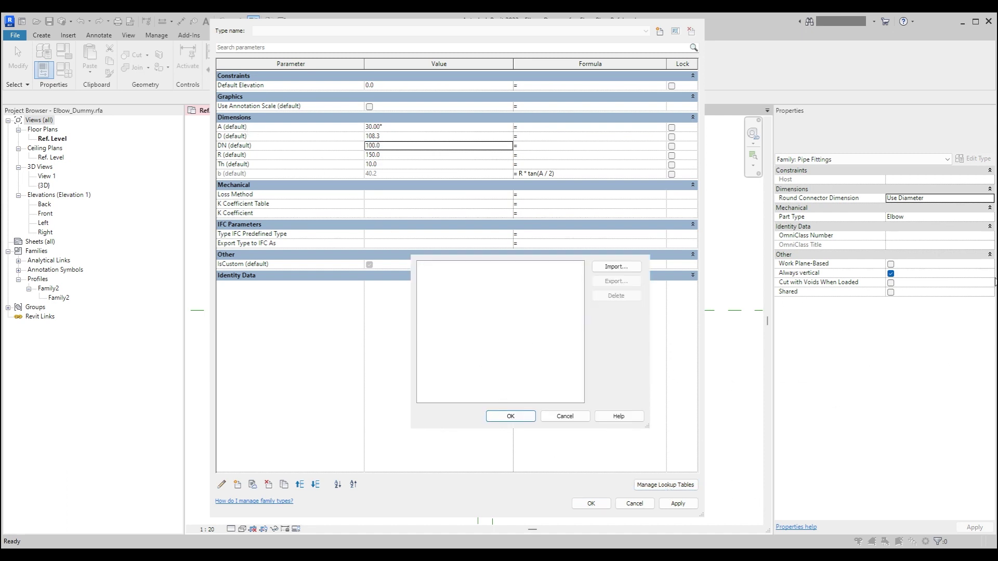
pyautogui.press('Escape')
pyautogui.click(585, 502)
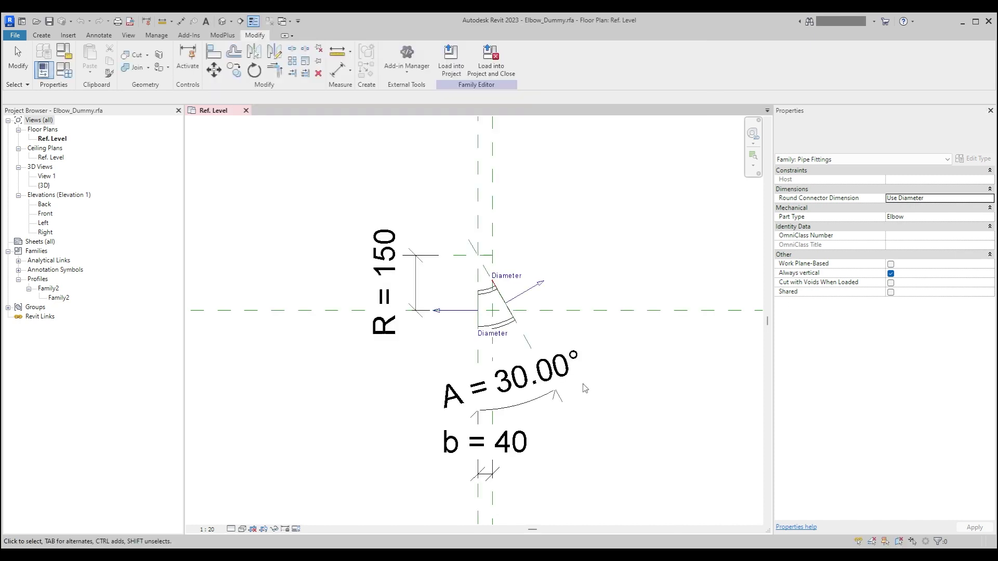
# Examine the parameters in the PiX_MTO and PiX_PPG groups of the shared parameter file.
pyautogui.click(157, 35)
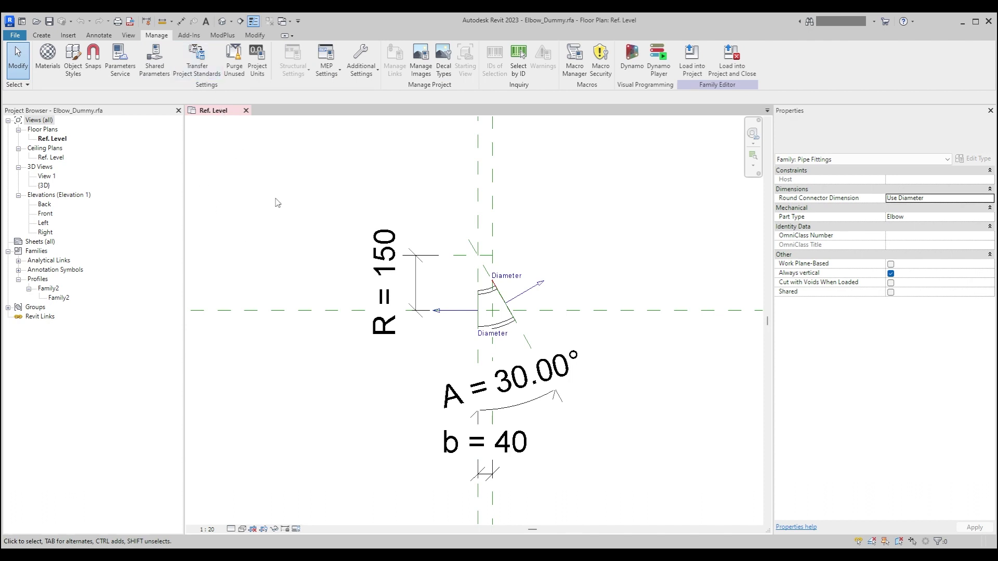
pyautogui.click(156, 77)
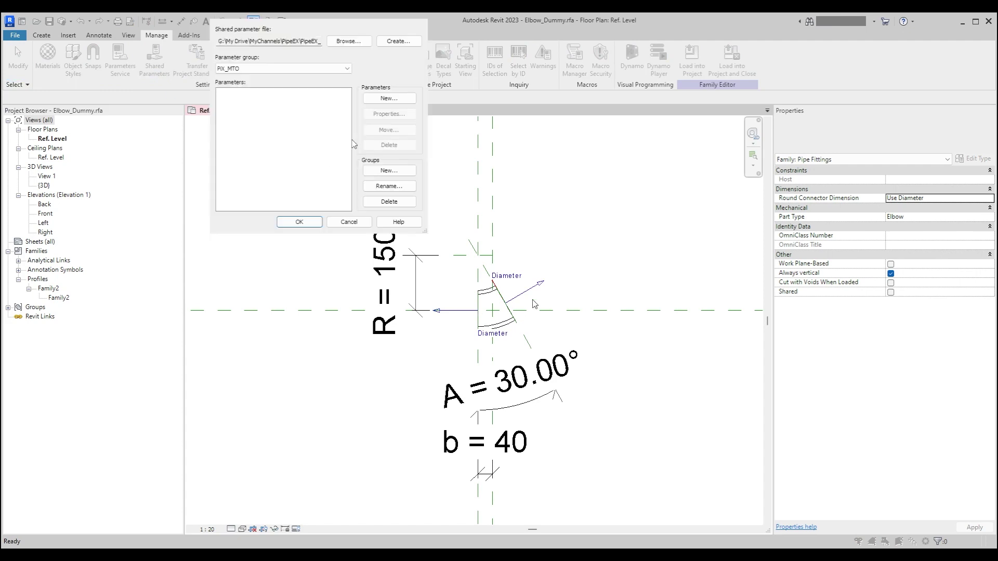
pyautogui.click(392, 43)
pyautogui.click(385, 90)
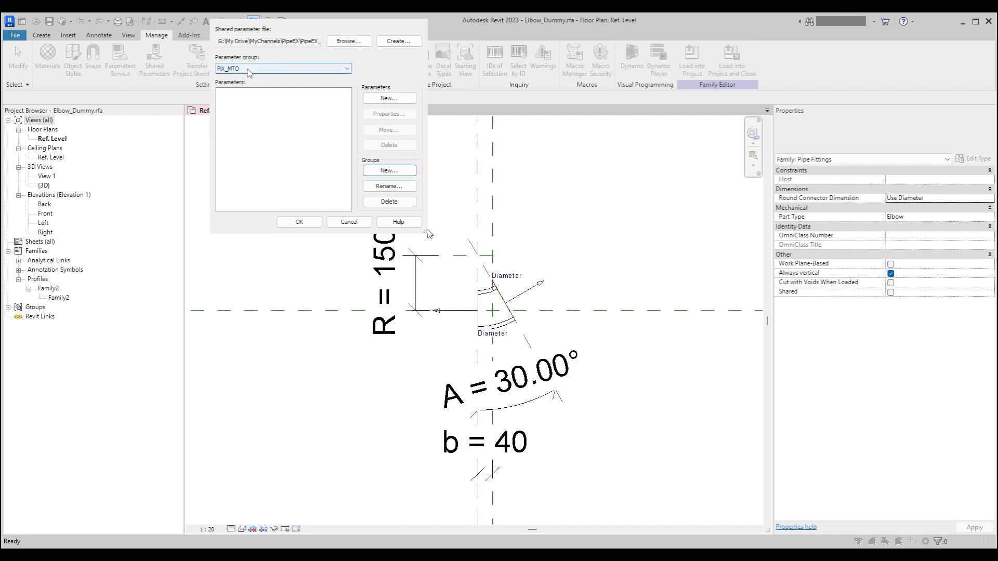
pyautogui.click(248, 70)
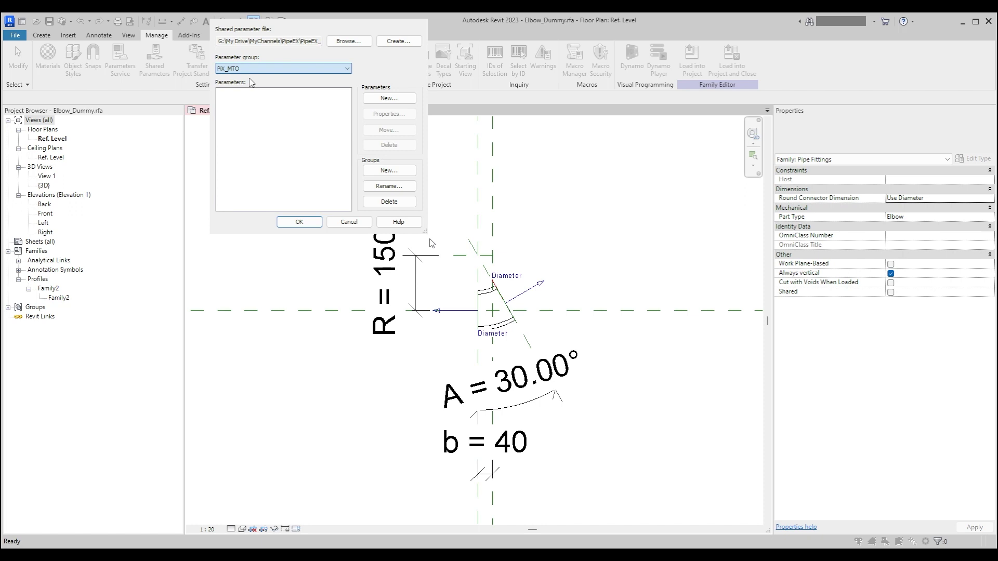
pyautogui.press('Down')
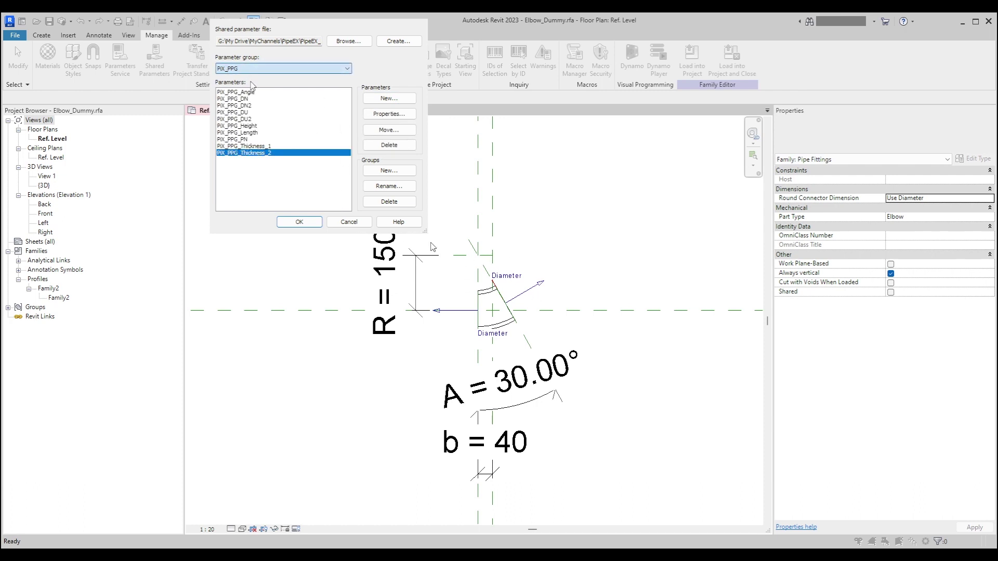
pyautogui.press('Up')
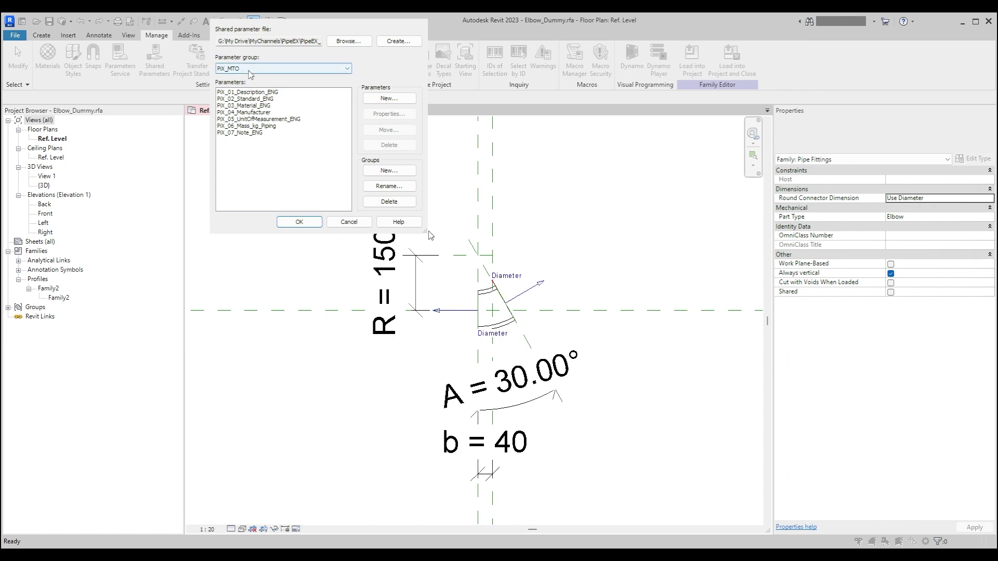
pyautogui.press('Down')
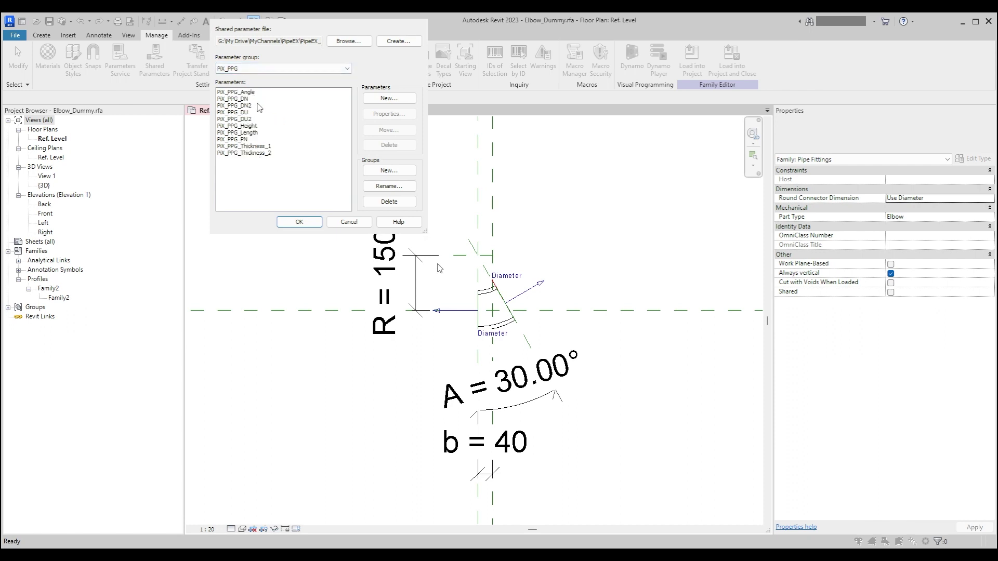
pyautogui.click(296, 222)
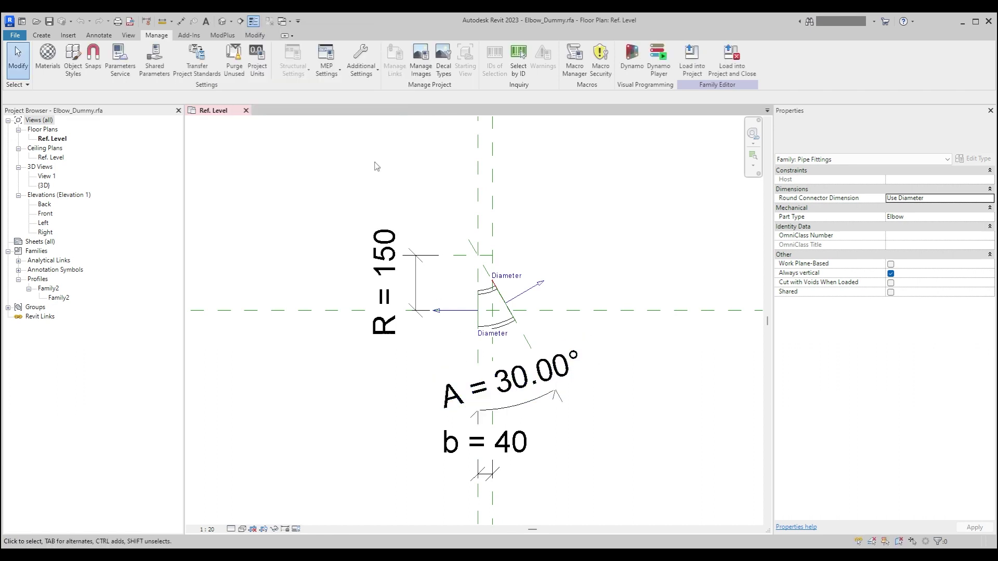
# Replace family parameters A, DN, D and Th with shared parameters PiX_PPG_Angle, PiX_PPG_DN, PiX_PPG_DU and PiX_PPG_Thickness_1.
pyautogui.click(44, 35)
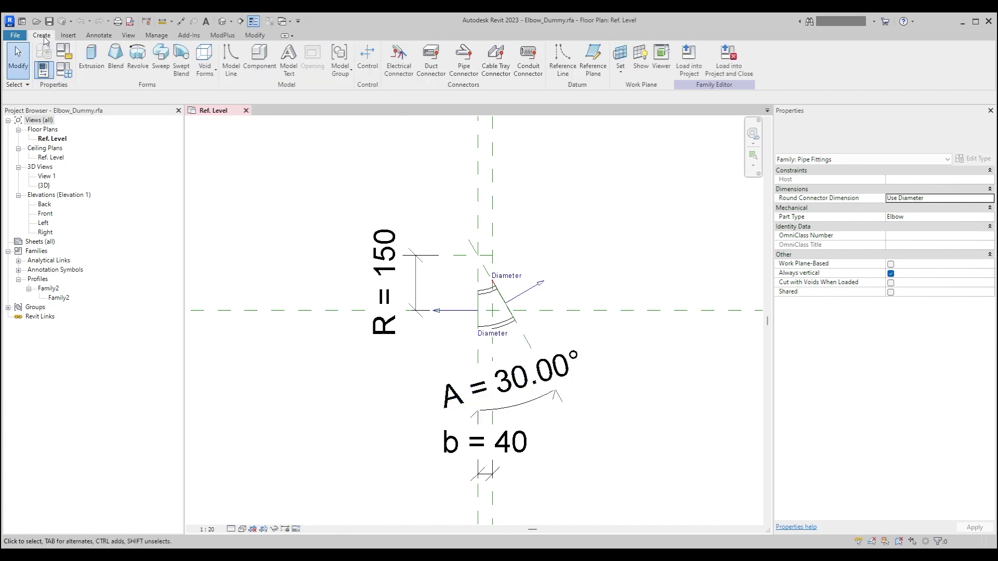
pyautogui.click(65, 73)
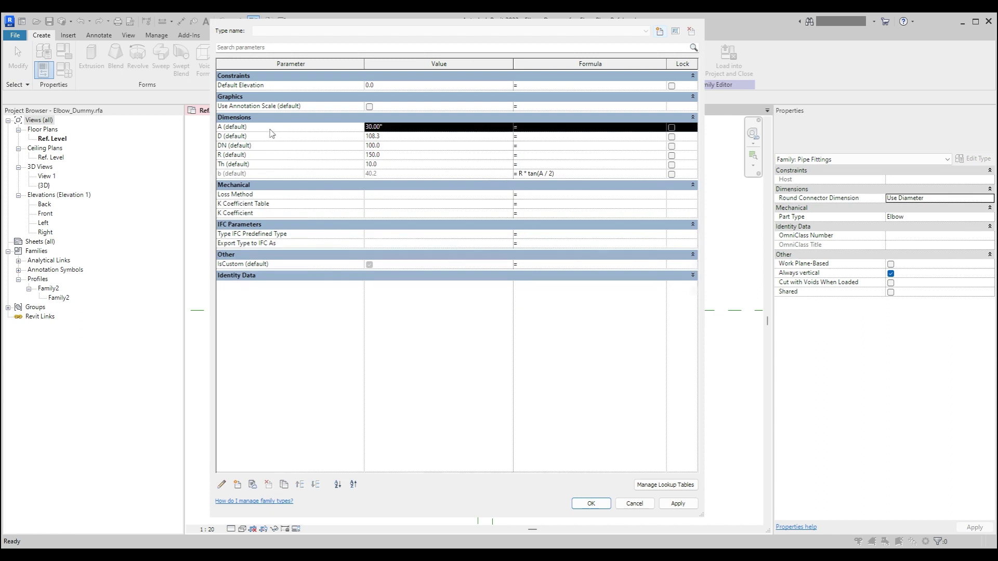
pyautogui.click(270, 130)
pyautogui.click(224, 486)
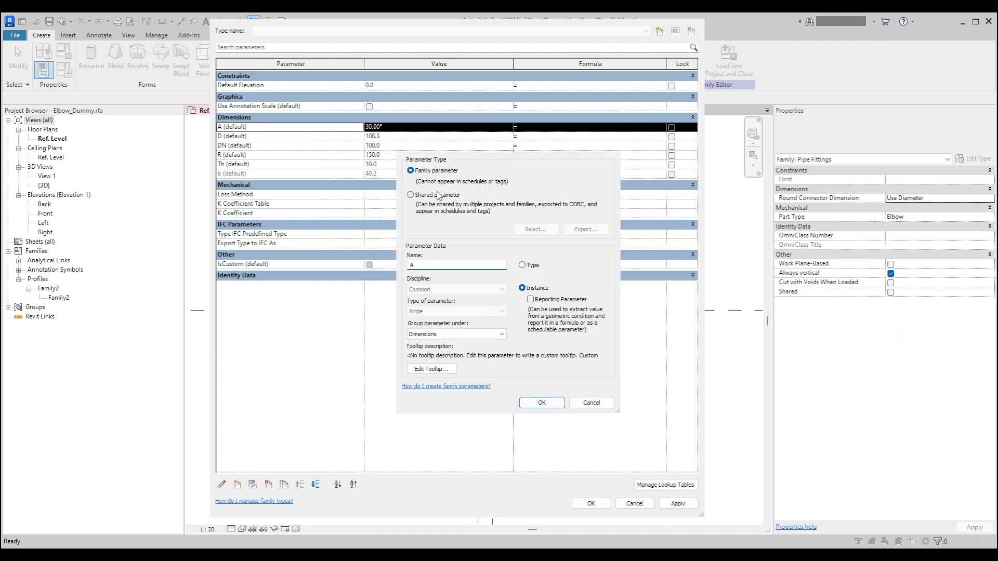
pyautogui.click(438, 195)
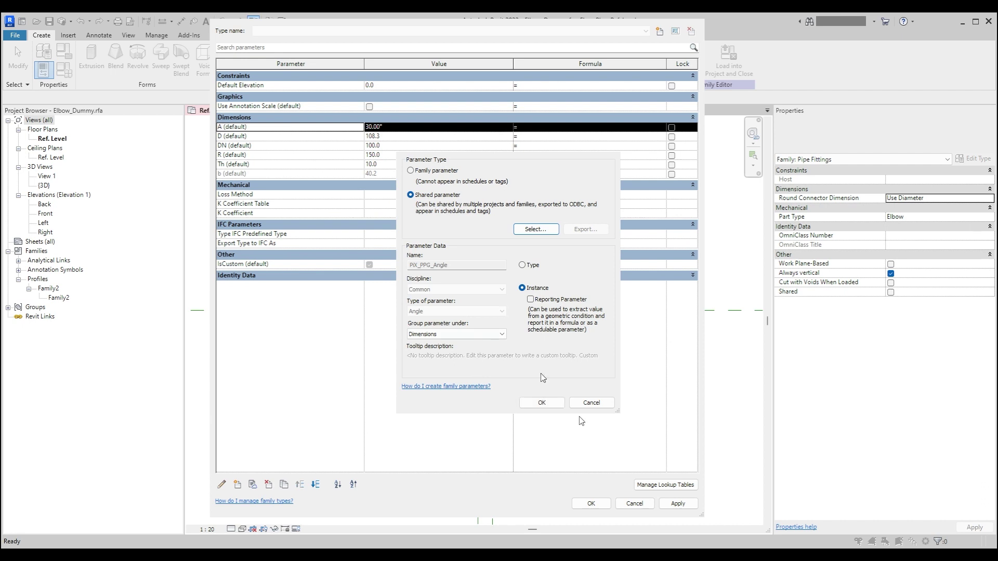
pyautogui.click(542, 403)
pyautogui.click(268, 128)
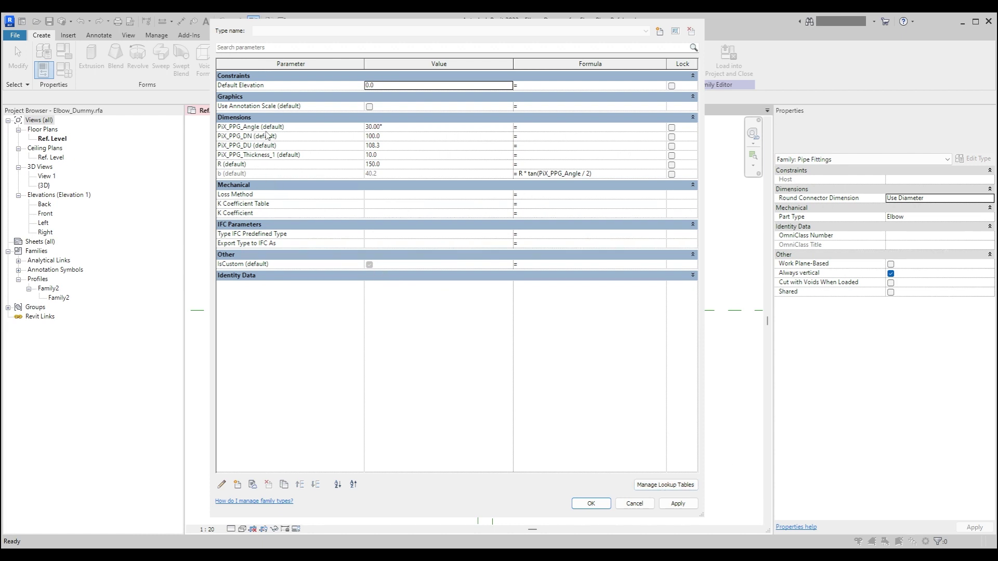
pyautogui.click(237, 484)
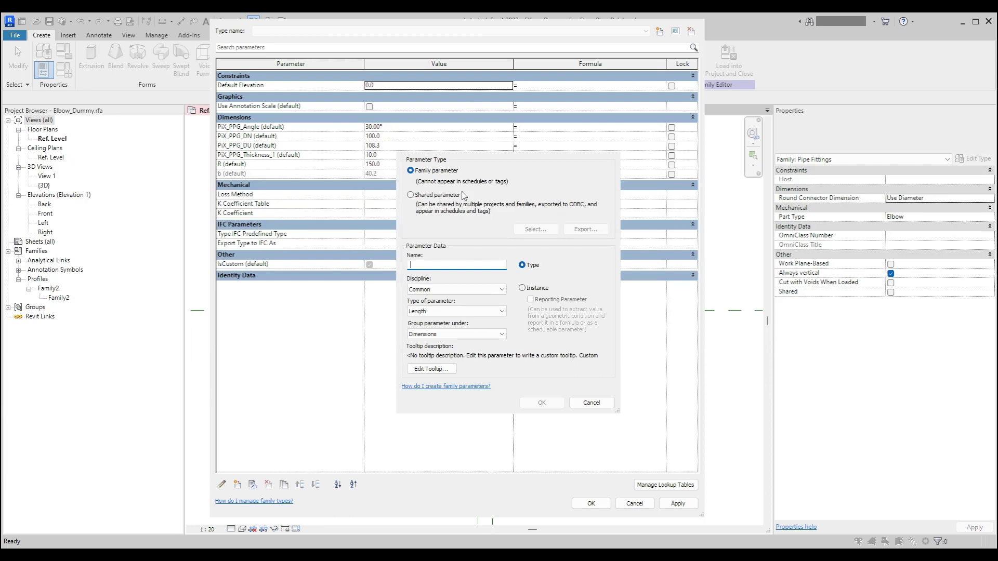
pyautogui.click(456, 199)
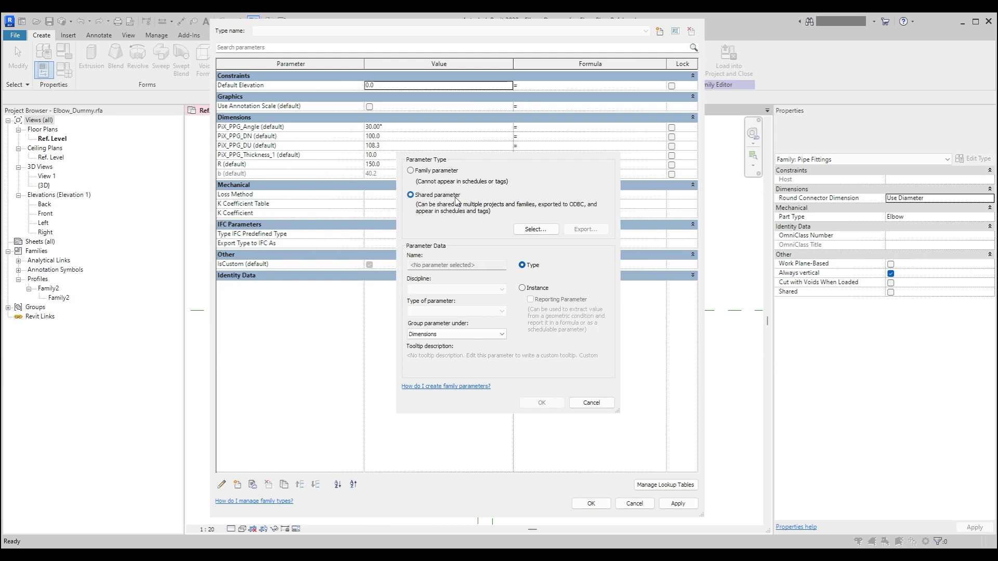
pyautogui.click(425, 170)
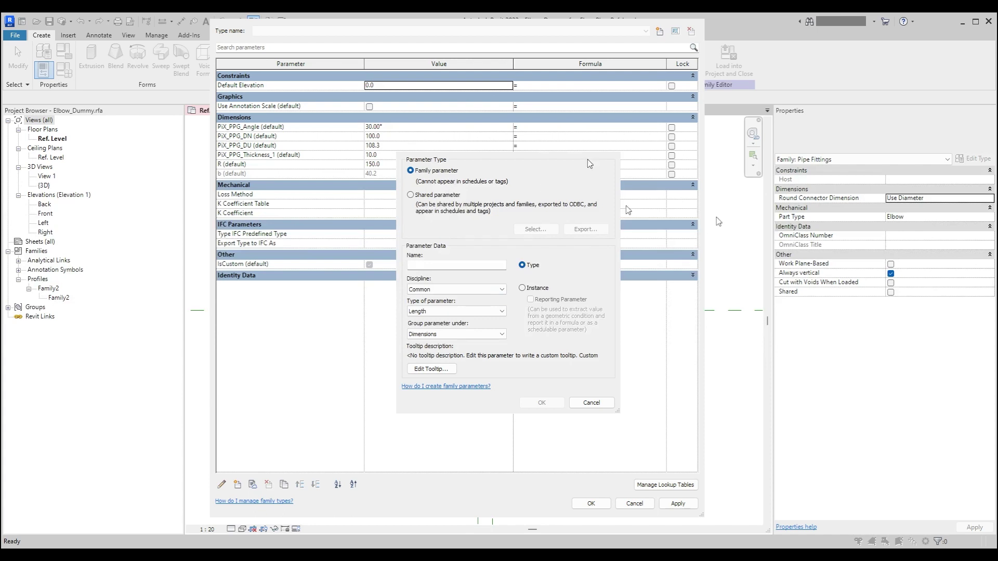
pyautogui.press('Escape')
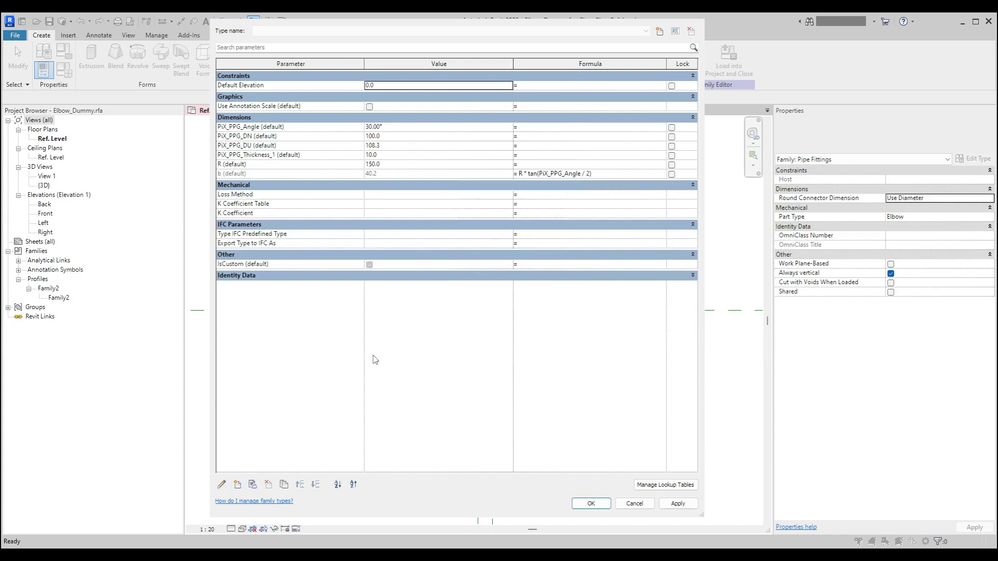
# Add shared parameters PiX_01_Description_ENG through PiX_07_Note_ENG to the family, making the description an instance parameter, and apply the changes.
pyautogui.click(238, 484)
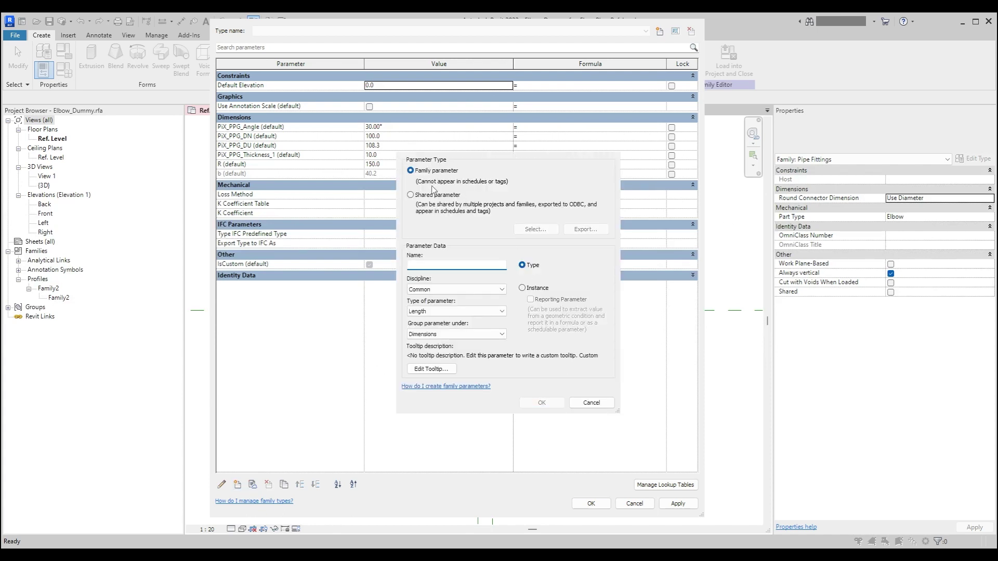
pyautogui.click(410, 195)
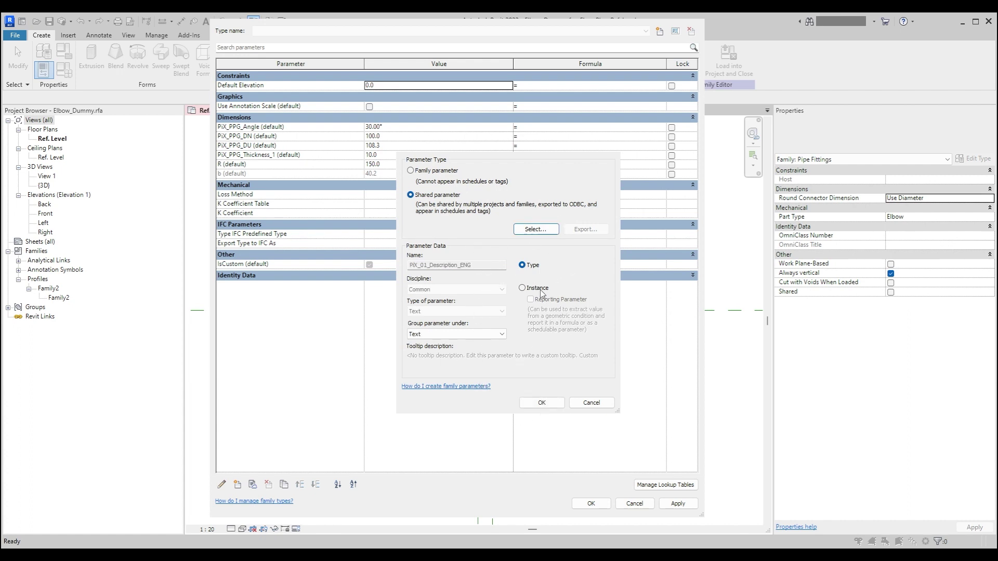
pyautogui.click(539, 289)
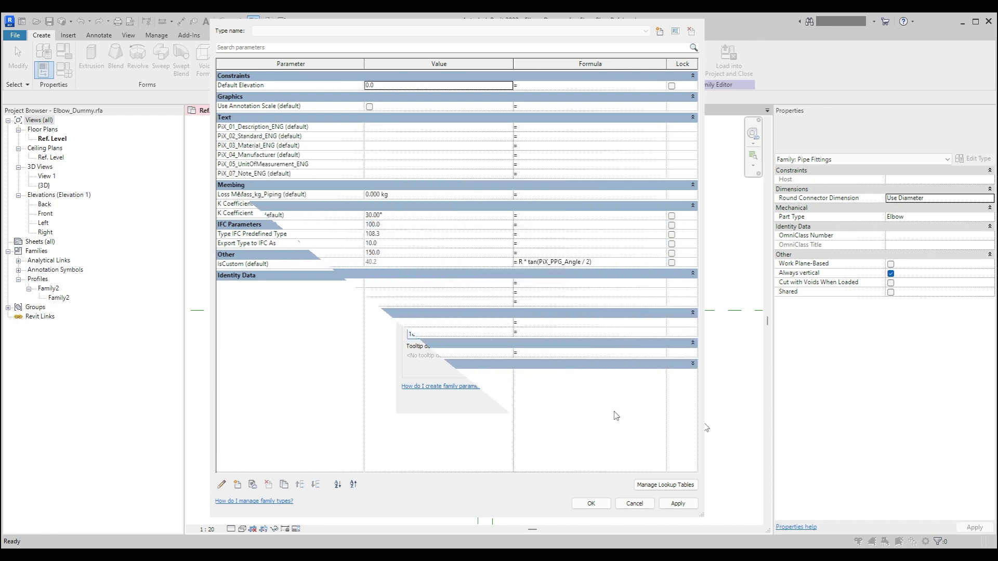
pyautogui.click(669, 505)
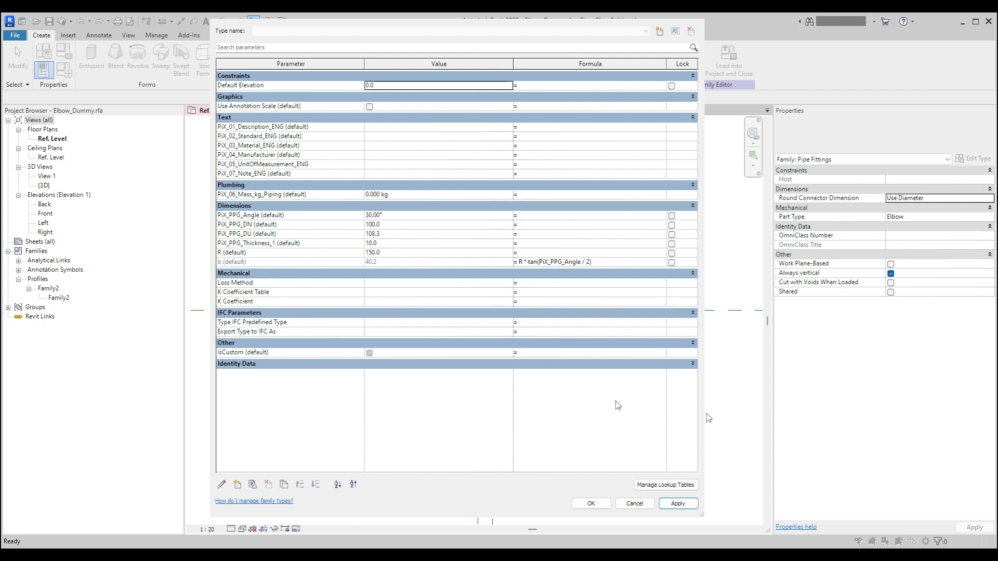
# From the lookup table manager, consult the Revit help on lookup tables and examine the header format on the CSV File Structure page.
pyautogui.click(663, 487)
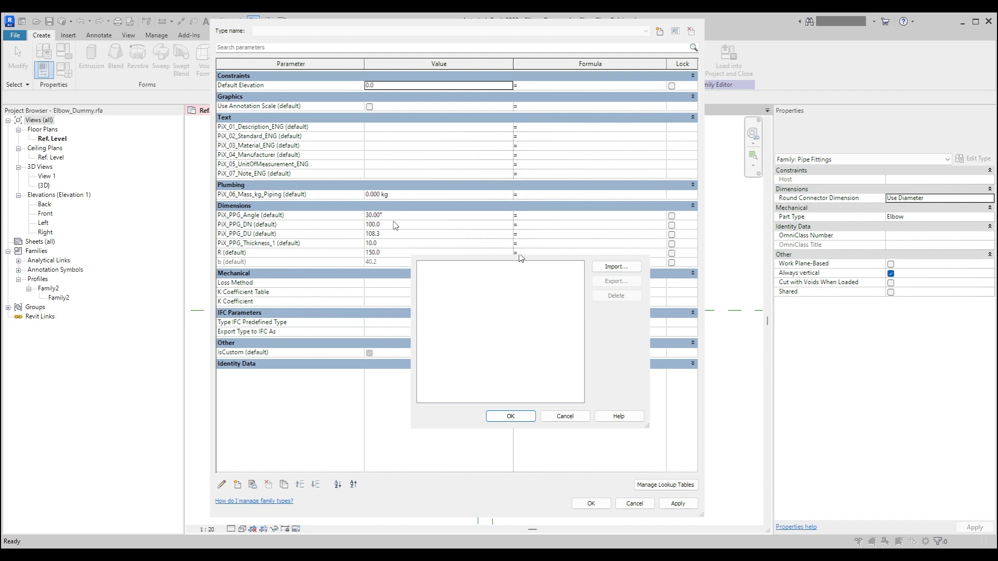
pyautogui.press('F1')
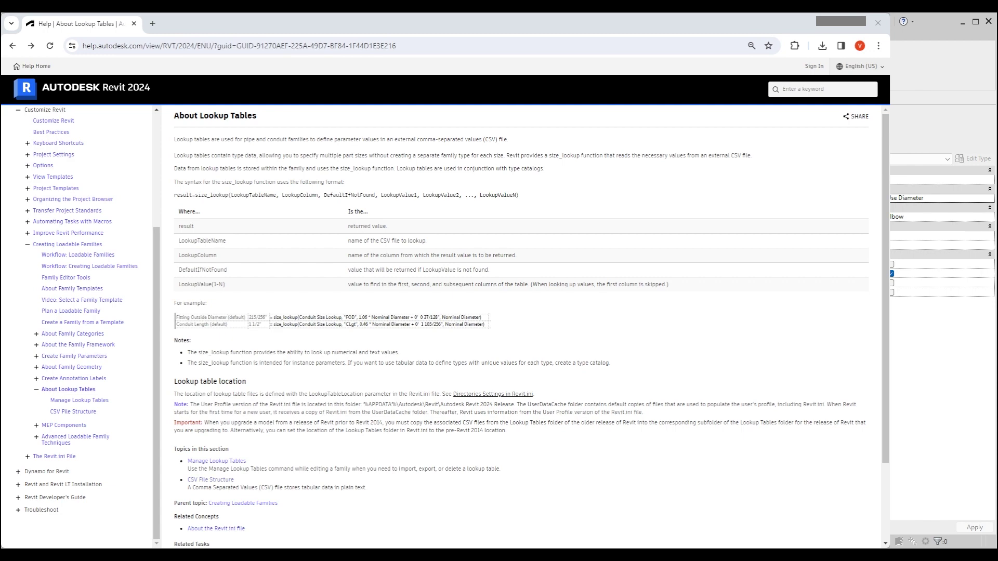
pyautogui.click(226, 480)
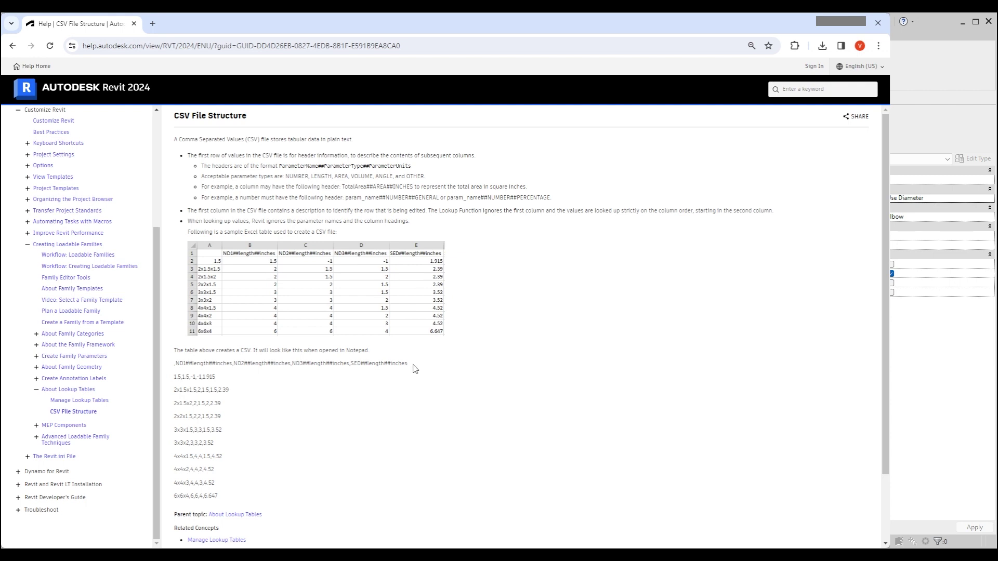
pyautogui.moveTo(408, 367); pyautogui.dragTo(176, 371)
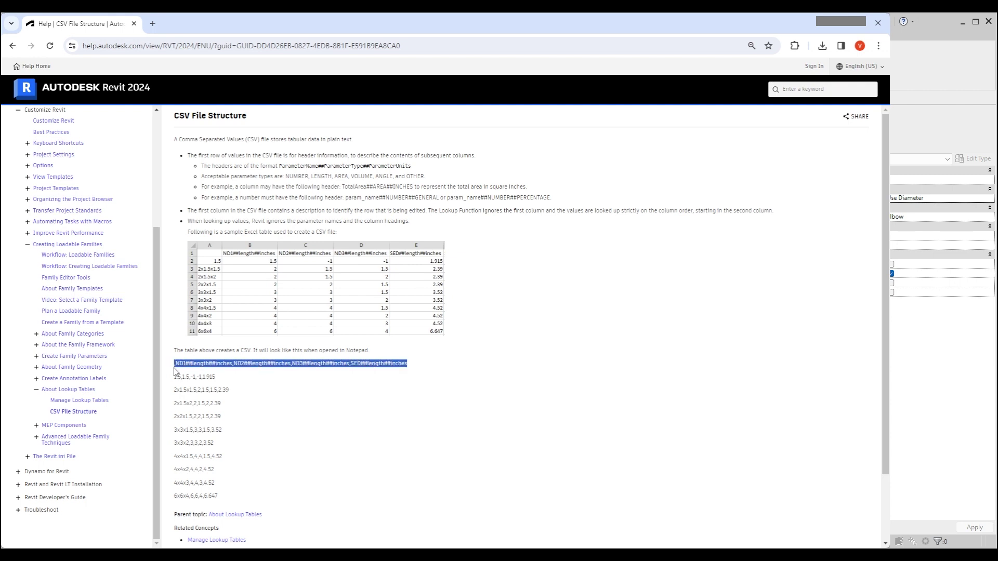
pyautogui.click(411, 369)
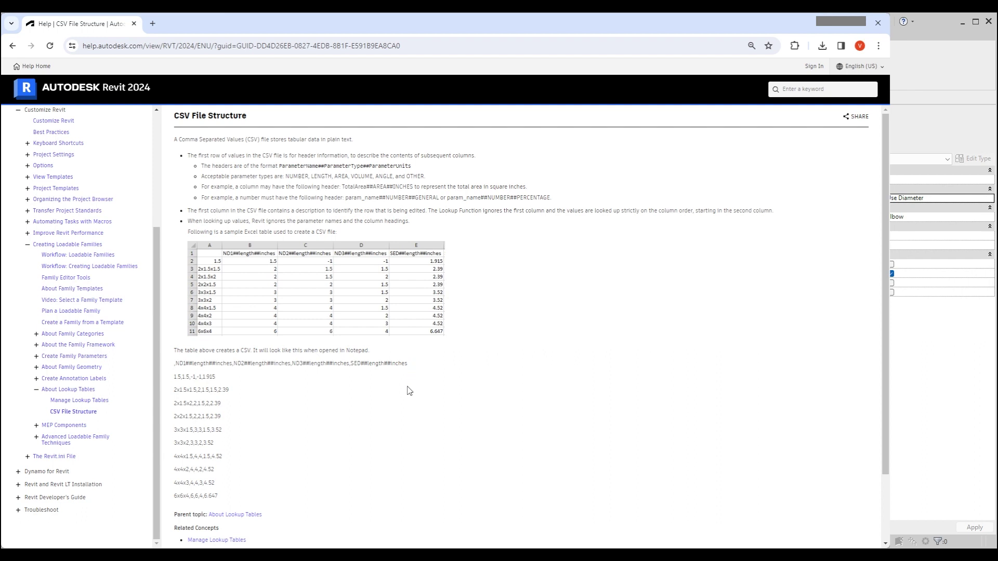
pyautogui.scroll(-3, 425, 440)
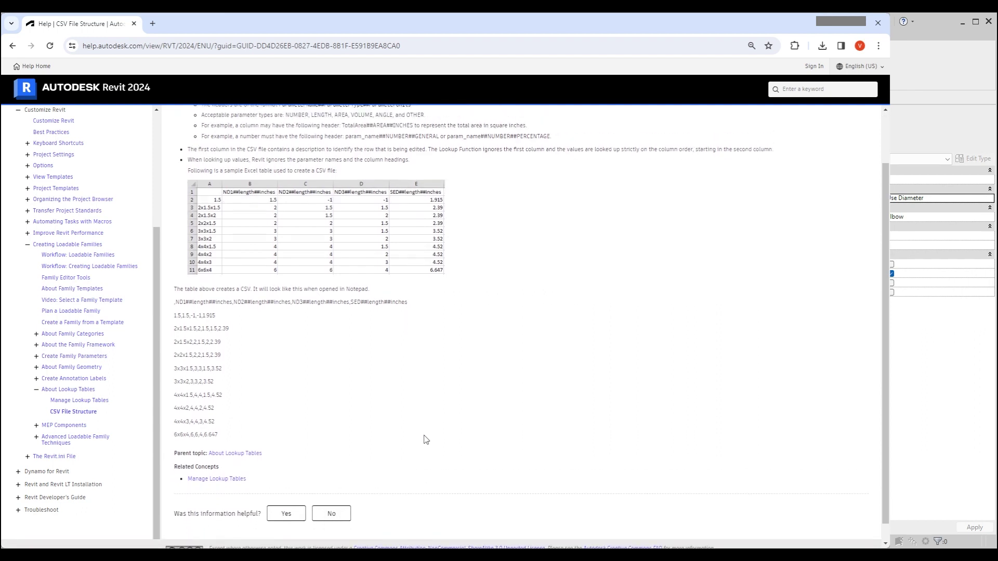
pyautogui.scroll(3, 426, 440)
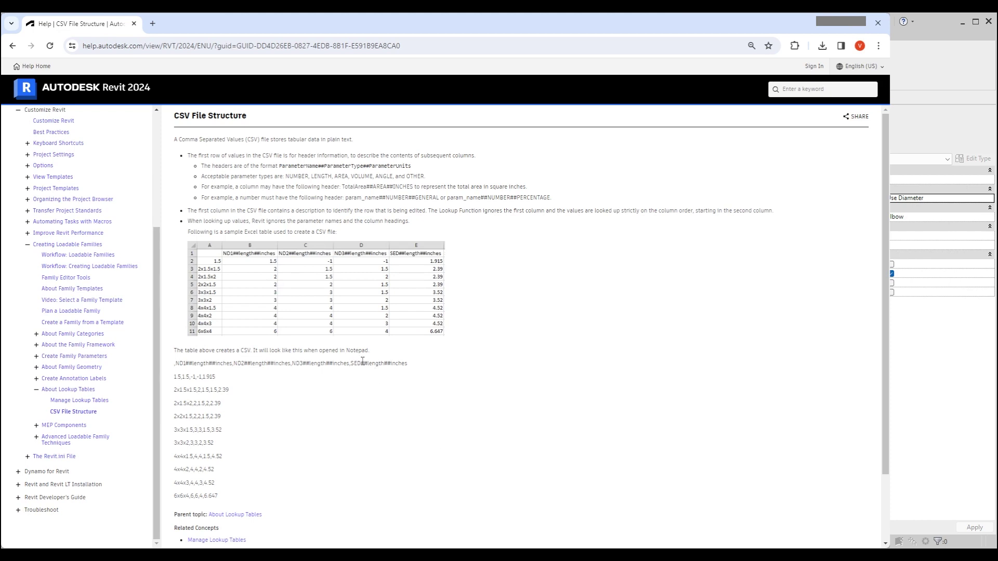
pyautogui.moveTo(362, 360); pyautogui.dragTo(385, 365)
pyautogui.tripleClick(389, 373)
pyautogui.click(420, 368)
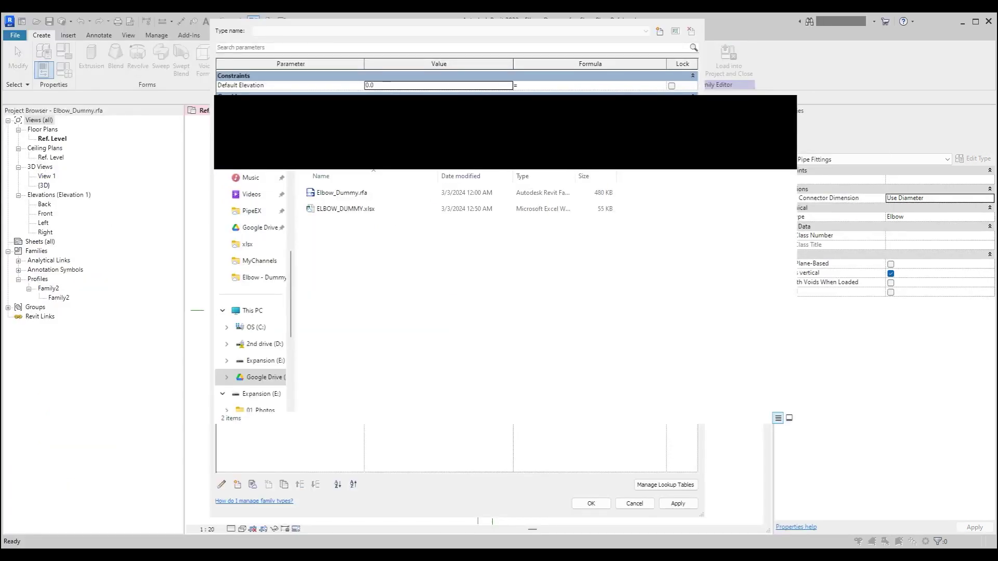
# Open ELBOW_DUMMY.xlsx in Excel and examine the DN1, AN, TH1, DU1, R and WE columns on the ImportSheet.
pyautogui.click(389, 209)
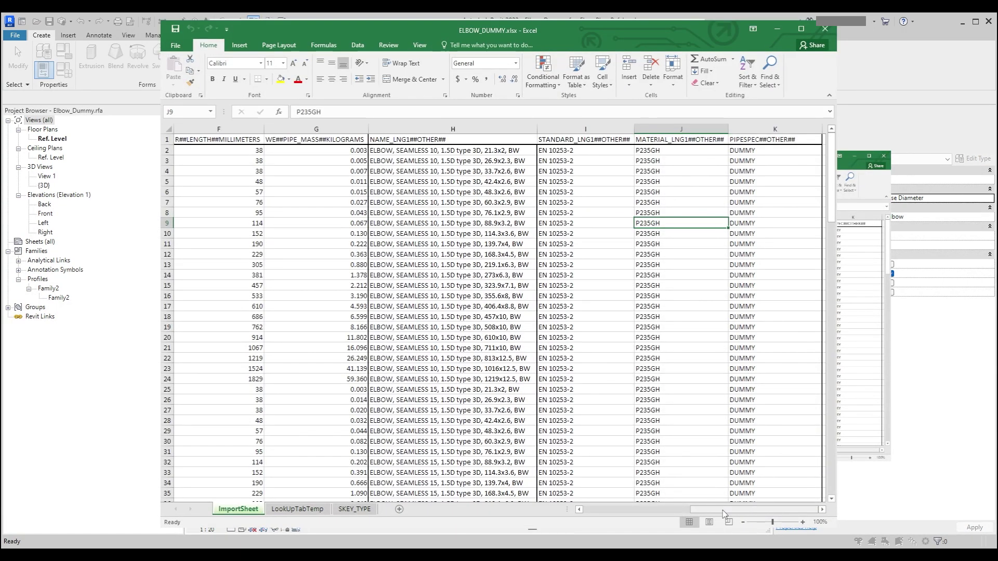
pyautogui.moveTo(724, 513); pyautogui.dragTo(616, 514)
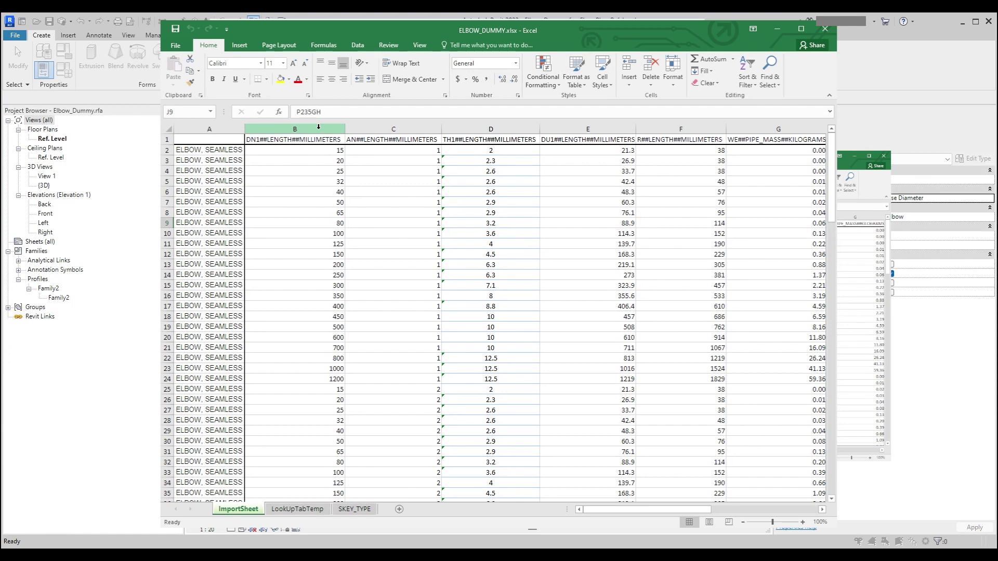
pyautogui.moveTo(319, 127)
pyautogui.mouseDown()
pyautogui.moveTo(487, 133)
pyautogui.moveTo(308, 138)
pyautogui.moveTo(314, 128)
pyautogui.mouseUp()
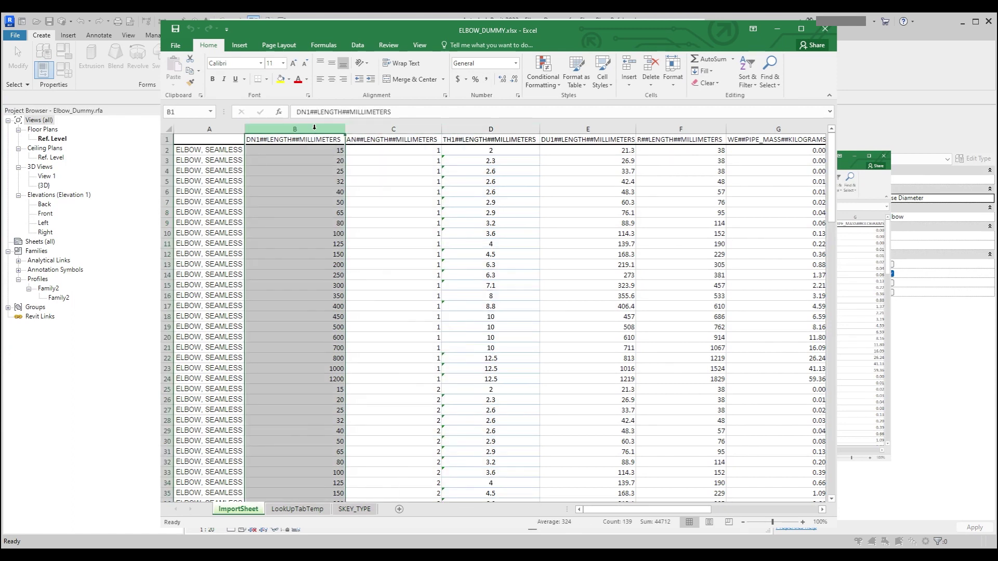
pyautogui.click(382, 128)
pyautogui.click(312, 129)
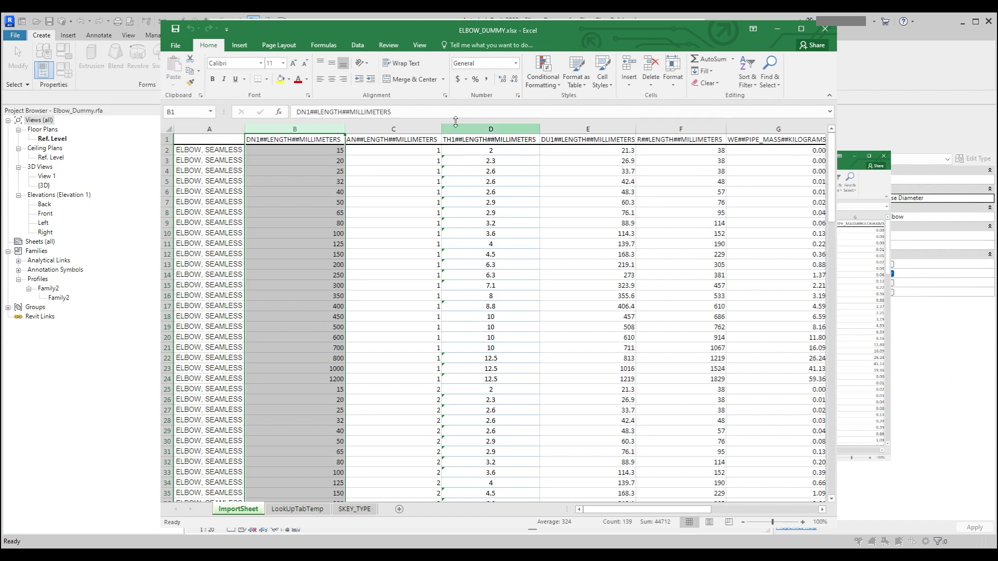
pyautogui.click(482, 127)
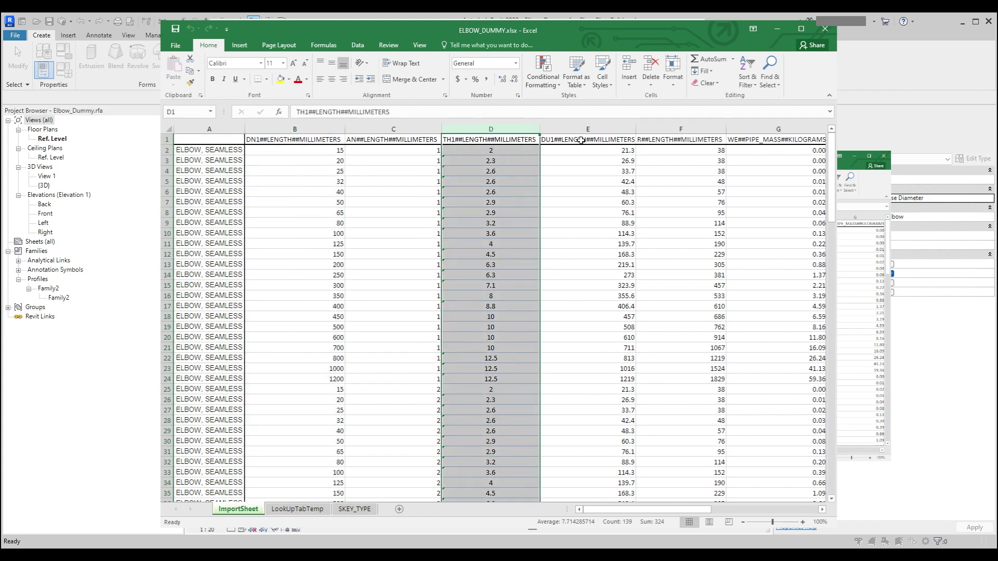
pyautogui.click(401, 128)
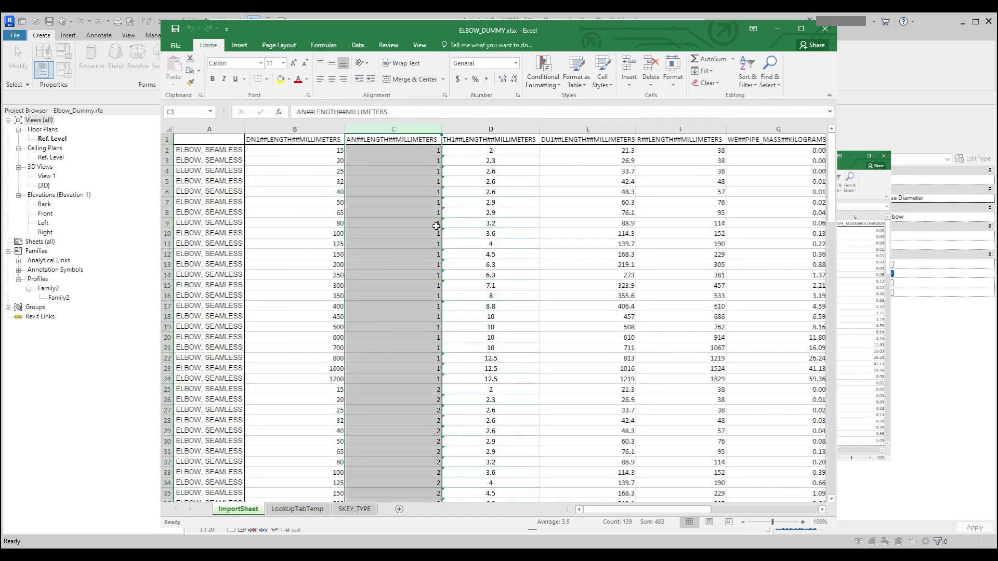
pyautogui.click(407, 382)
pyautogui.moveTo(419, 151); pyautogui.dragTo(407, 379)
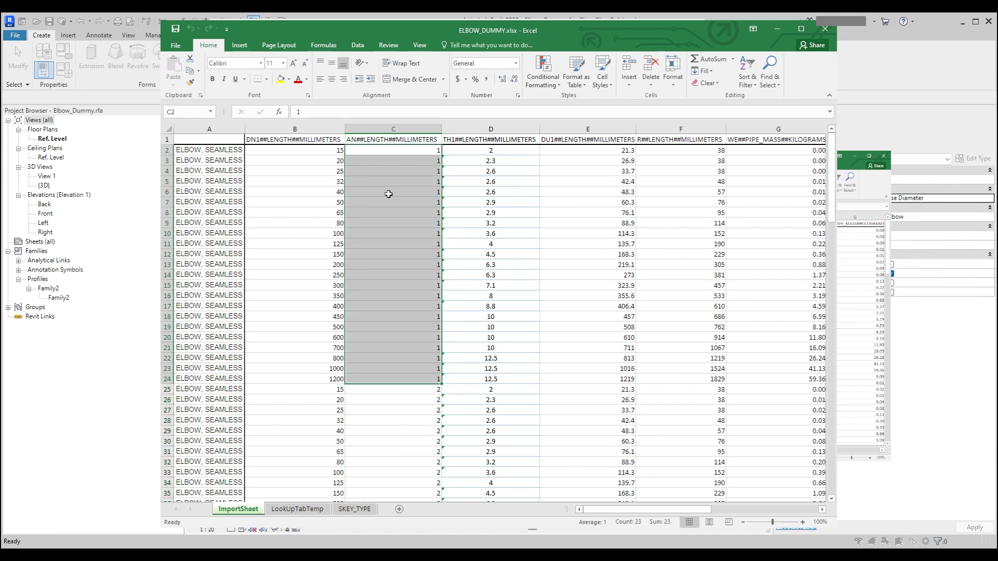
pyautogui.click(489, 129)
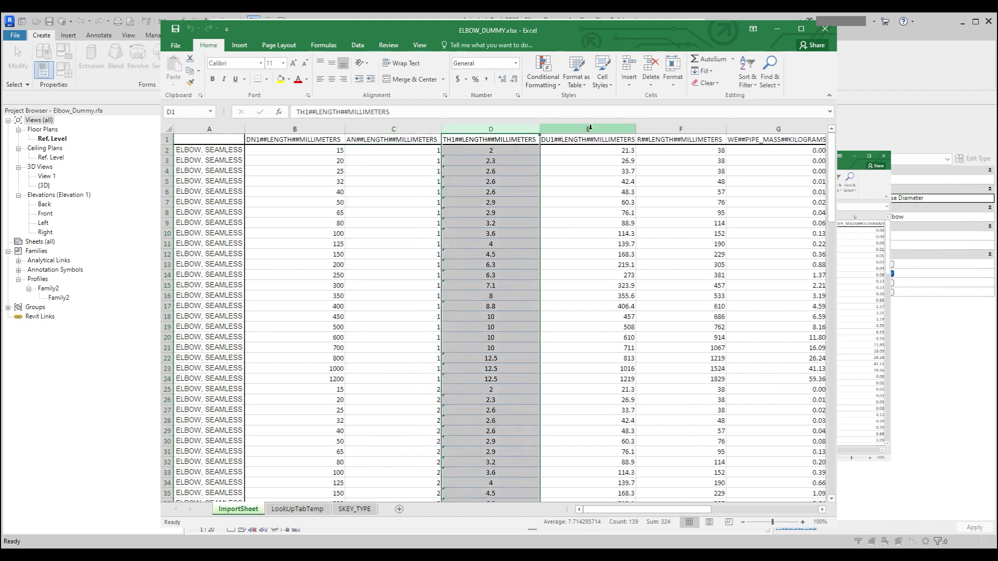
pyautogui.click(590, 130)
pyautogui.click(694, 130)
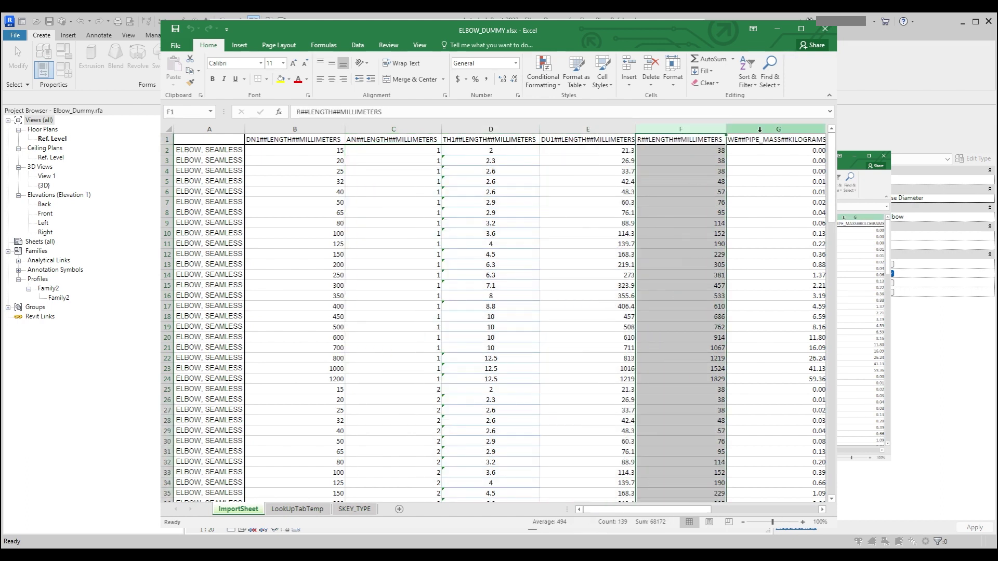
pyautogui.moveTo(725, 131); pyautogui.dragTo(762, 130)
# Examine the NAME_LNG1, STANDARD_LNG1, MATERIAL_LNG1 and PIPESPEC columns of the ImportSheet.
pyautogui.moveTo(669, 509); pyautogui.dragTo(776, 512)
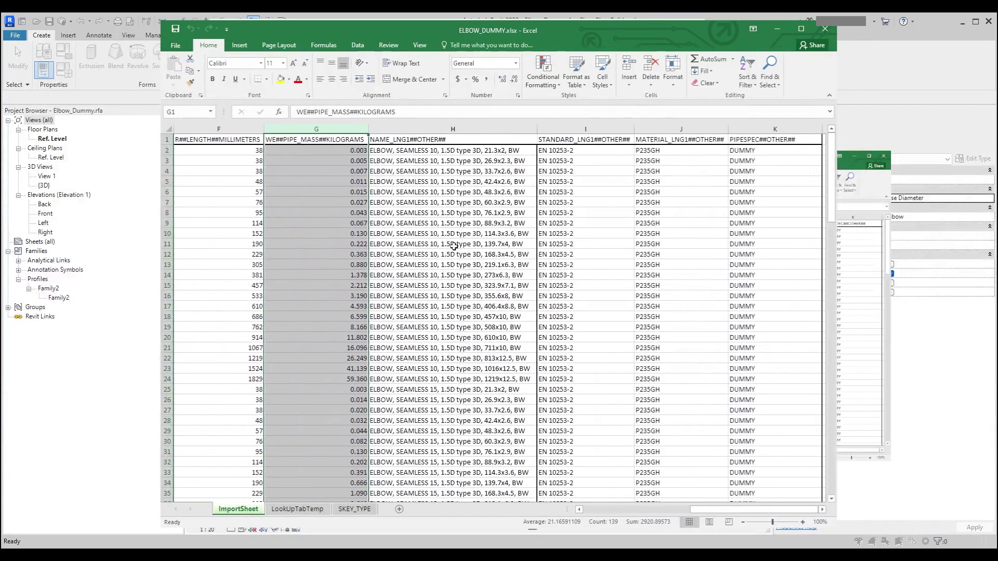
pyautogui.moveTo(480, 128); pyautogui.dragTo(765, 129)
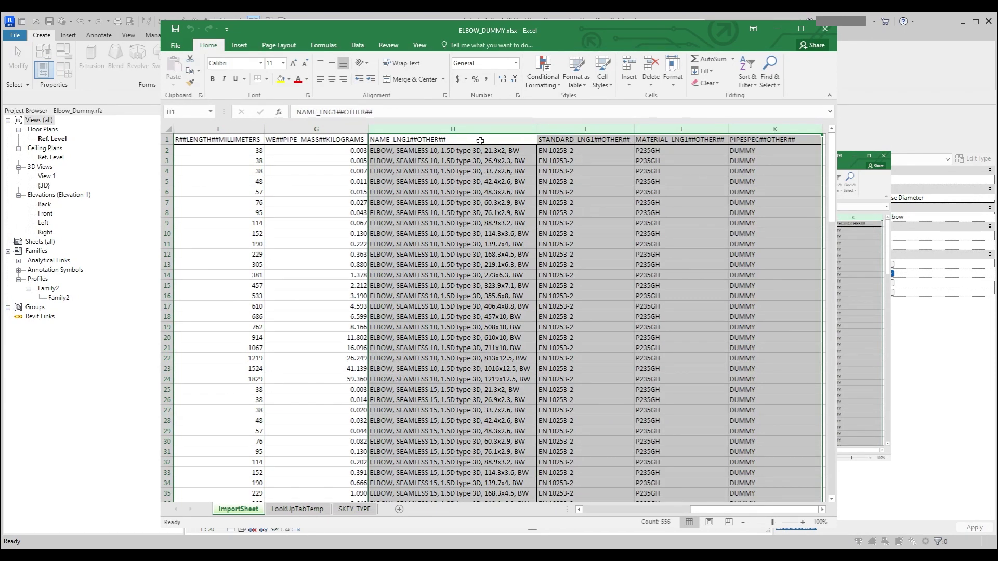
pyautogui.click(479, 129)
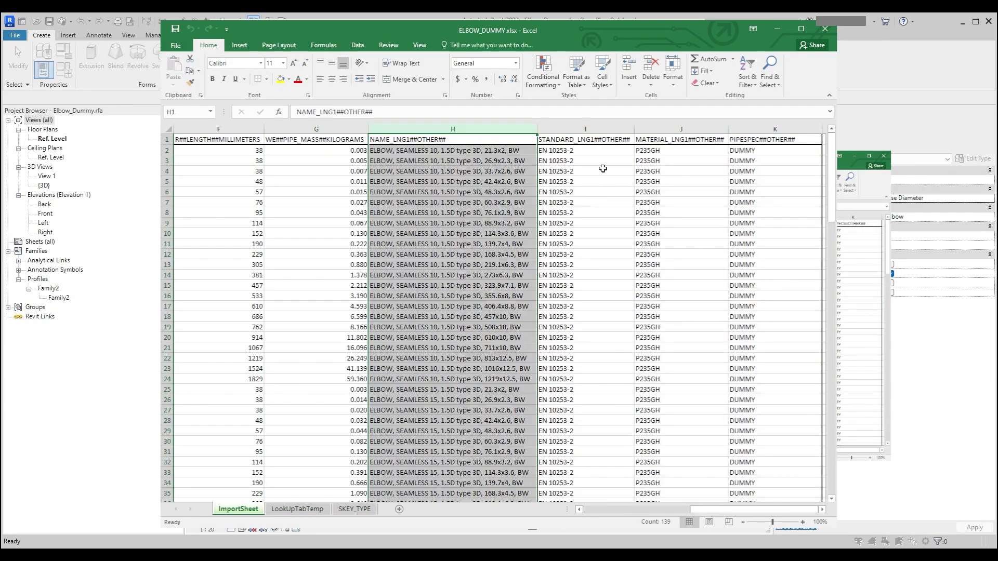
pyautogui.click(597, 129)
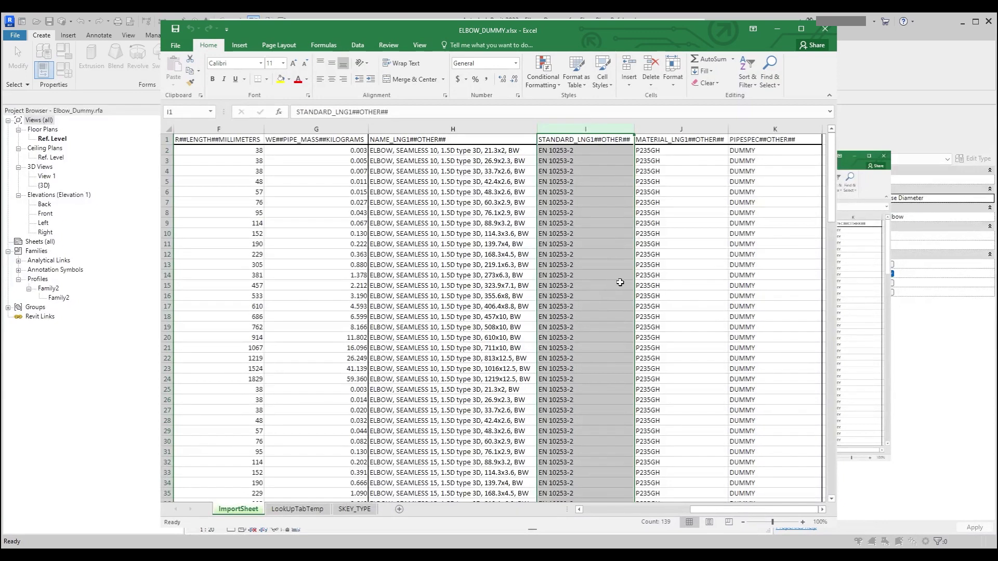
pyautogui.click(696, 124)
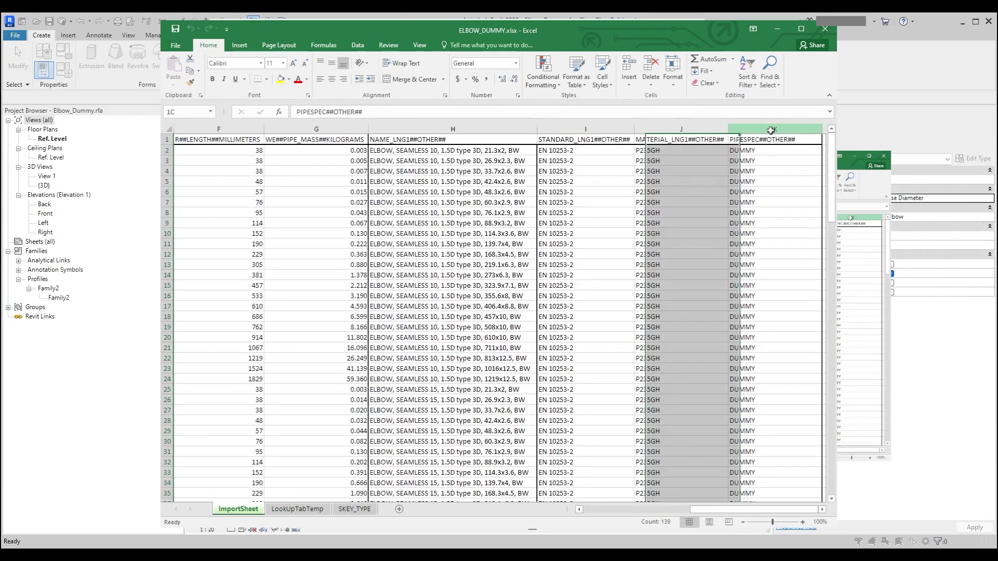
pyautogui.click(769, 129)
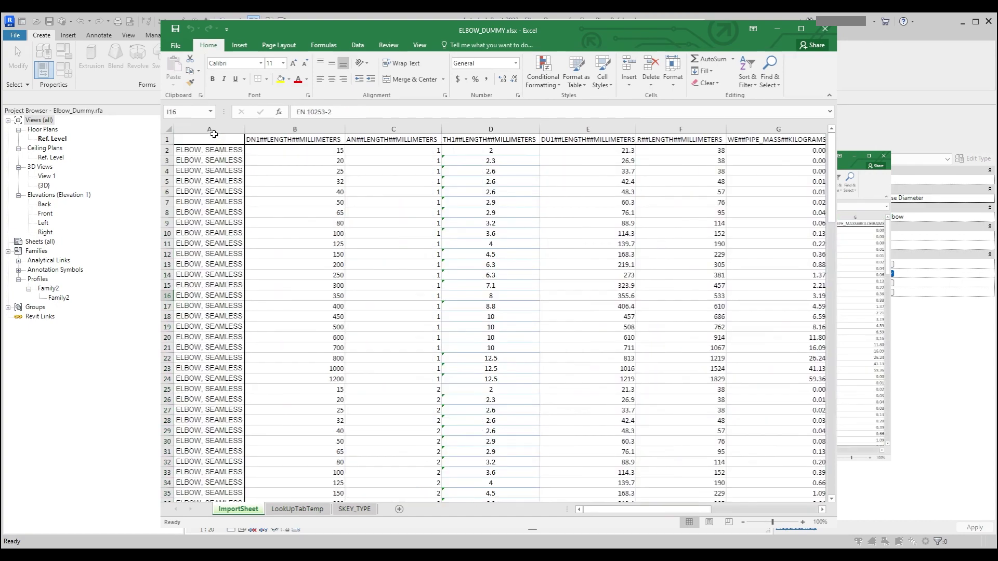
# Review the header row across the sheet and examine the type and unit parts of the NAME_LNG1##OTHER## header in H1.
pyautogui.middleClick(503, 249)
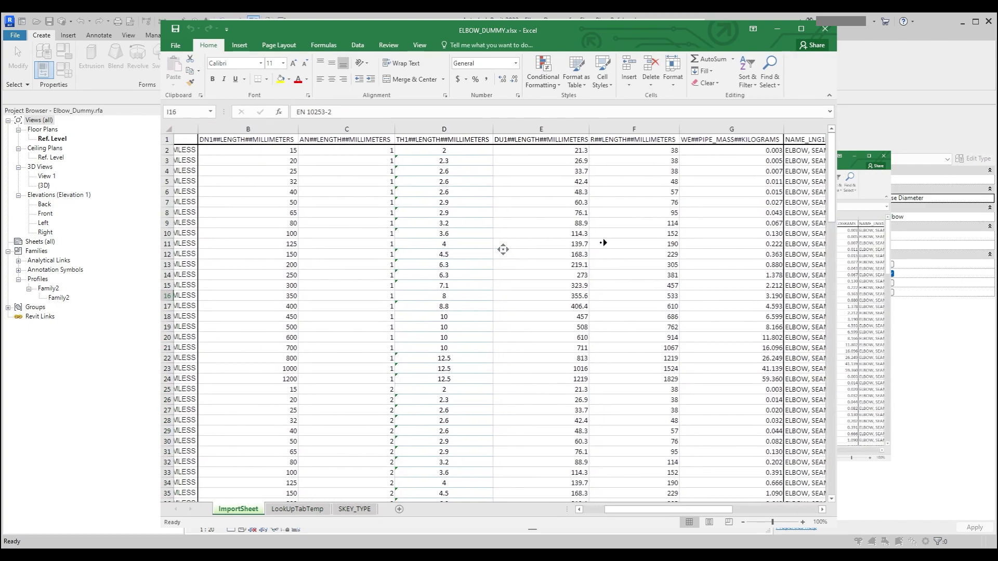
pyautogui.middleClick(402, 217)
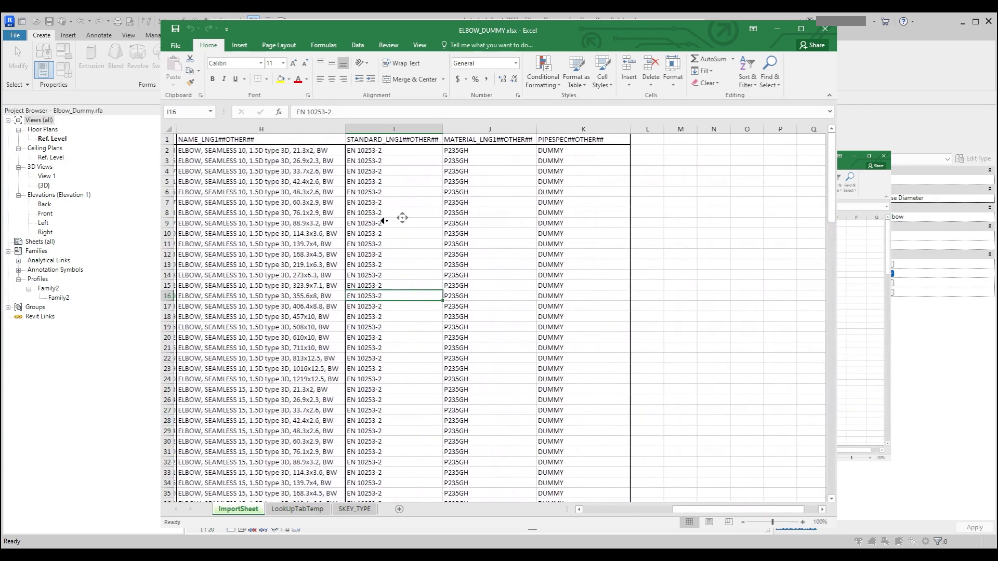
pyautogui.middleClick(384, 221)
pyautogui.doubleClick(337, 139)
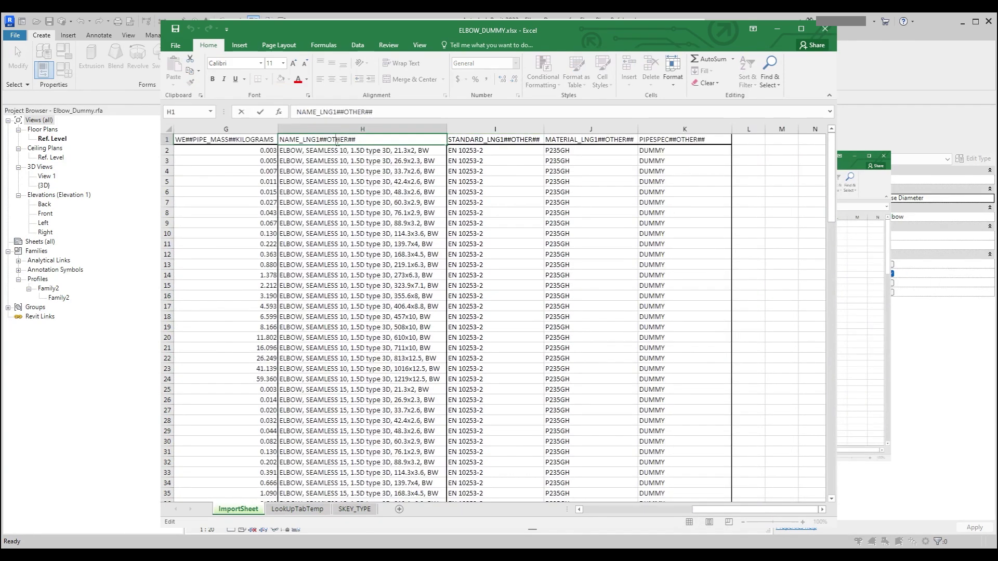
pyautogui.moveTo(319, 139); pyautogui.dragTo(347, 140)
pyautogui.moveTo(350, 139); pyautogui.dragTo(361, 138)
pyautogui.moveTo(708, 510); pyautogui.dragTo(593, 511)
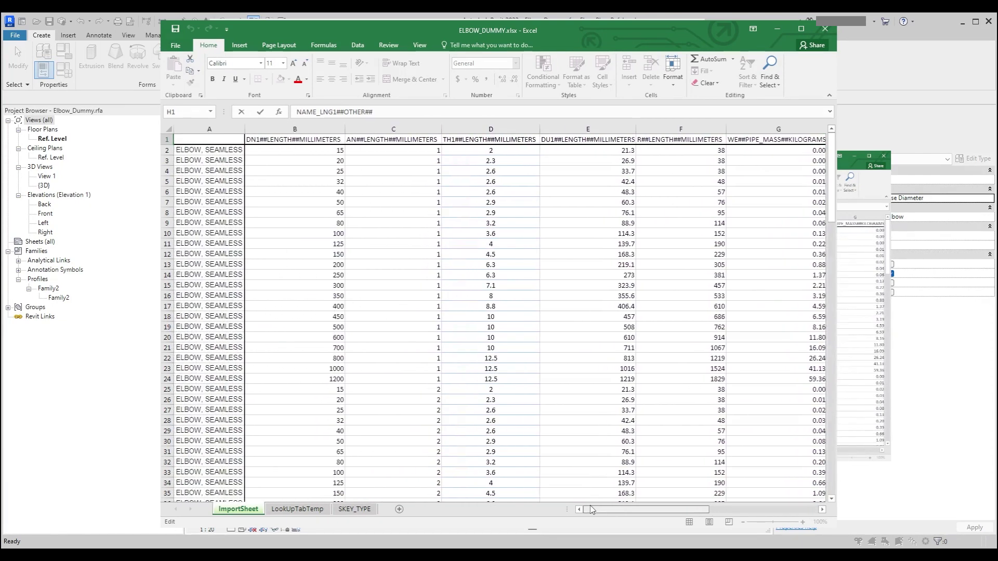
pyautogui.click(279, 246)
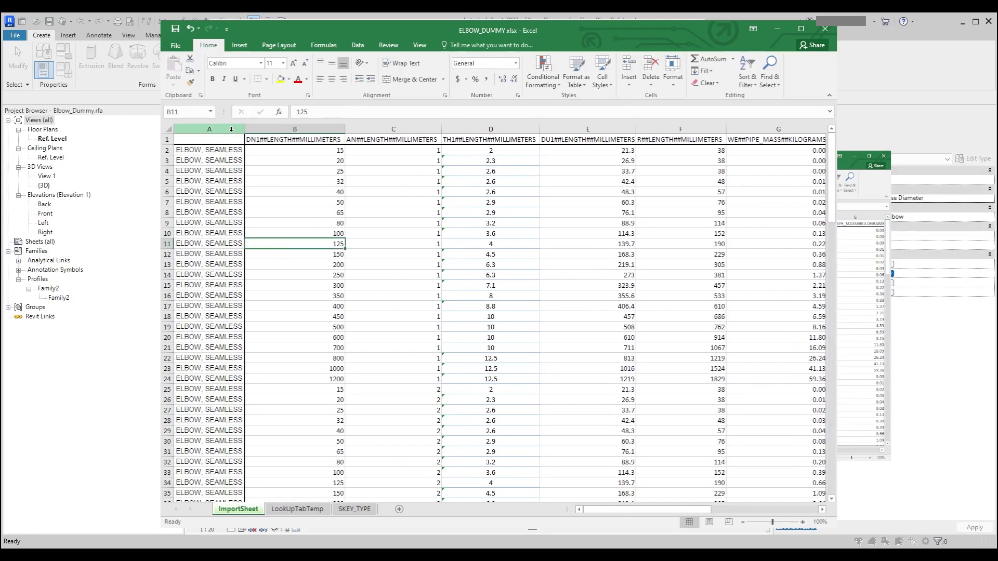
# Check cell A1 and the row labels in column A, and look over the remaining columns.
pyautogui.click(225, 140)
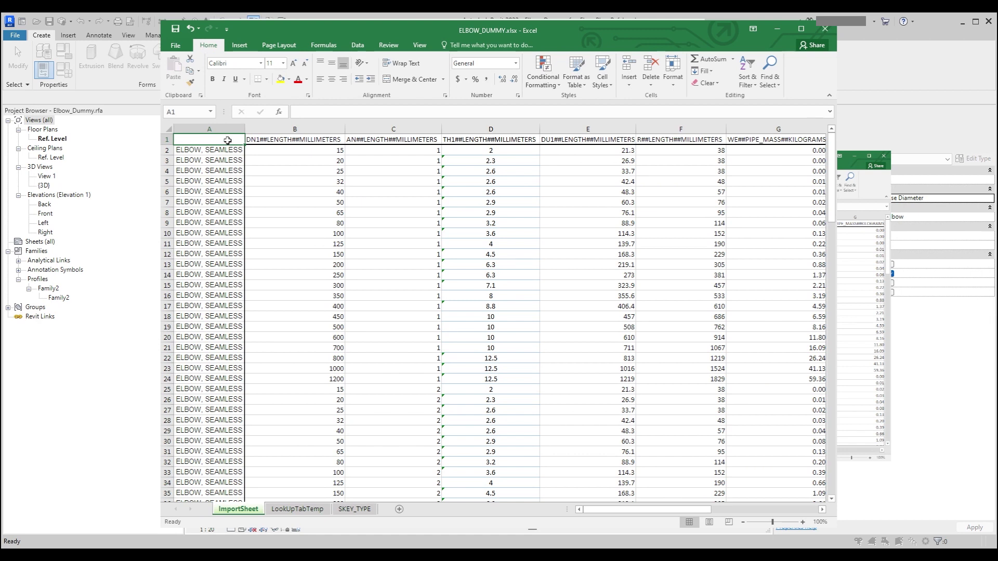
pyautogui.click(212, 129)
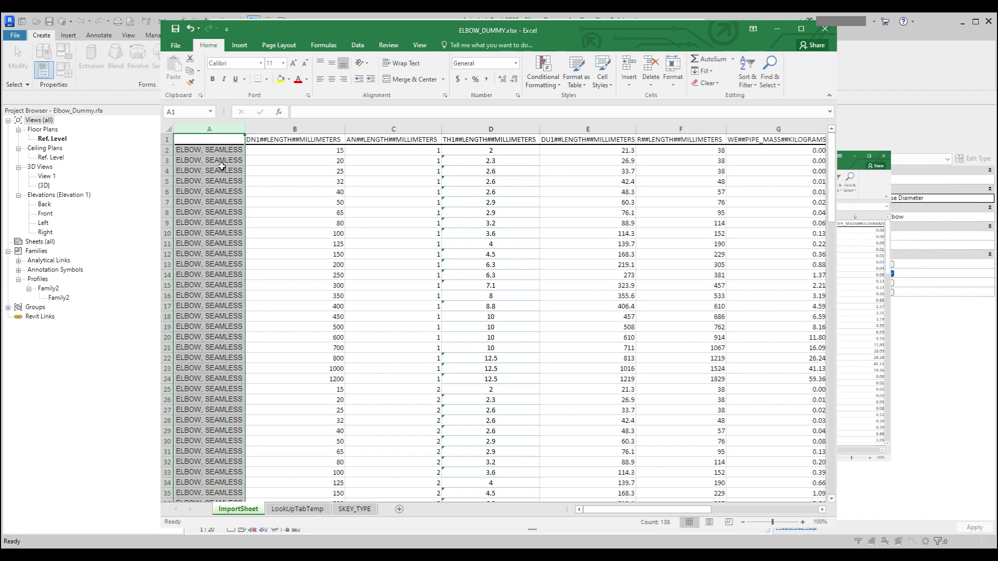
pyautogui.click(395, 223)
pyautogui.moveTo(662, 514); pyautogui.dragTo(706, 514)
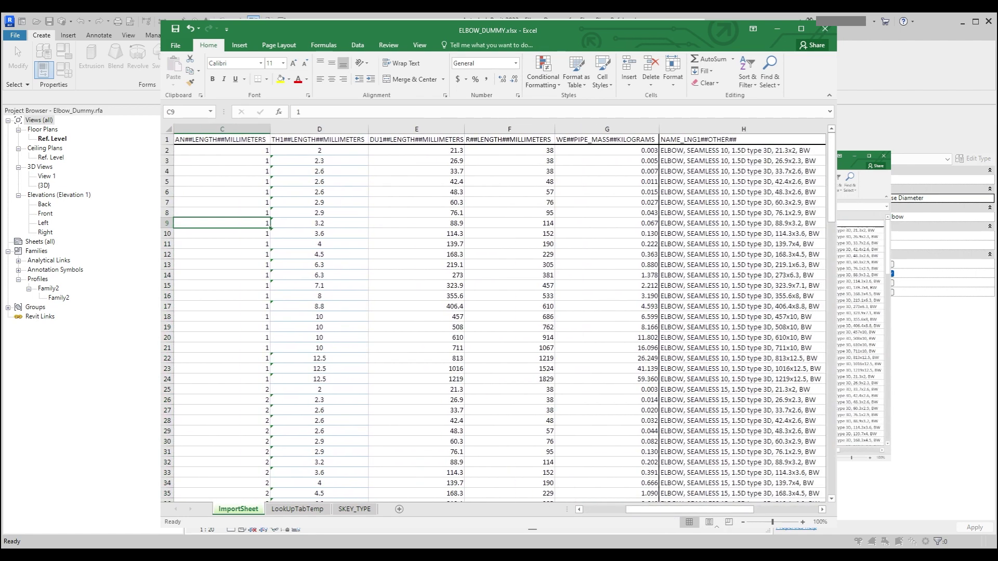
pyautogui.hscroll(3, 727, 177)
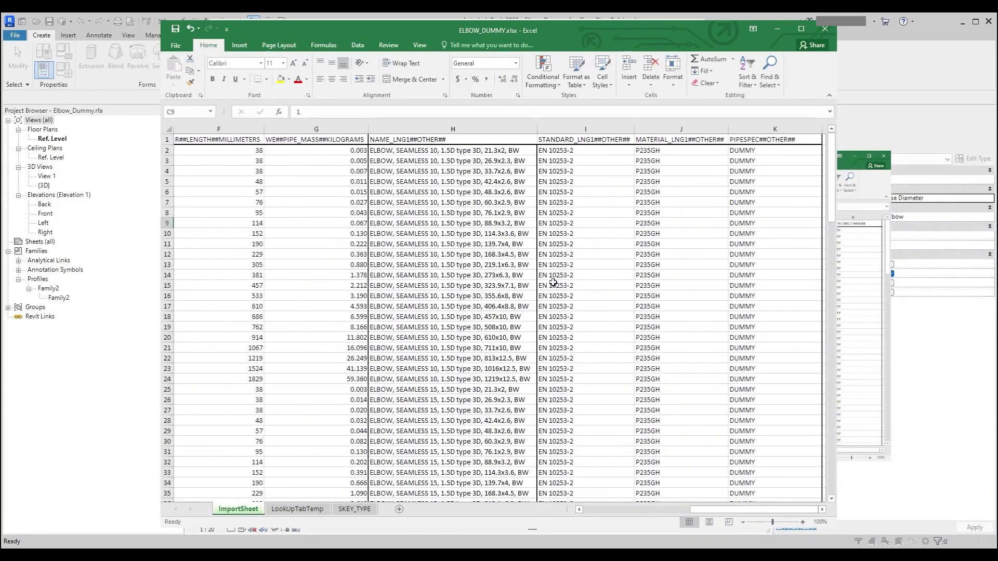
# Save the workbook as the CSV file ELBOW_DUMMY.csv and close it.
pyautogui.click(176, 45)
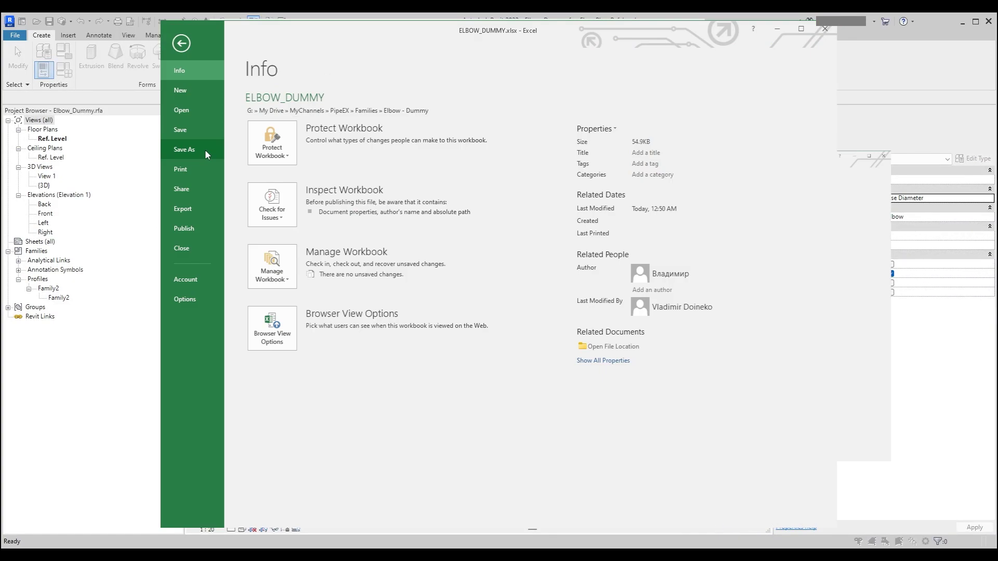
pyautogui.click(204, 148)
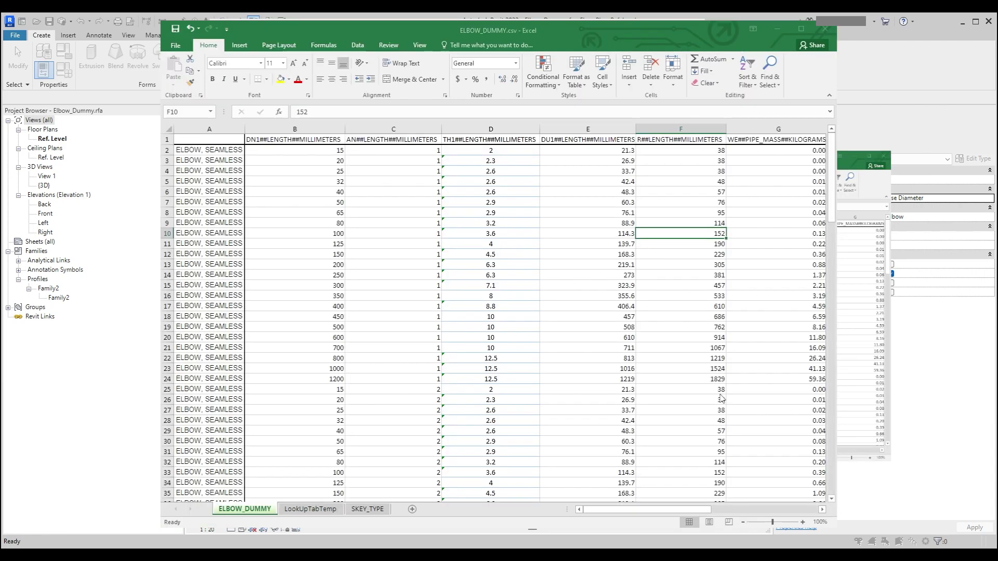
pyautogui.click(825, 29)
# Import ELBOW_DUMMY.csv into the family as a lookup table, copy its file name from the file browser, and close the lookup table manager.
pyautogui.click(615, 270)
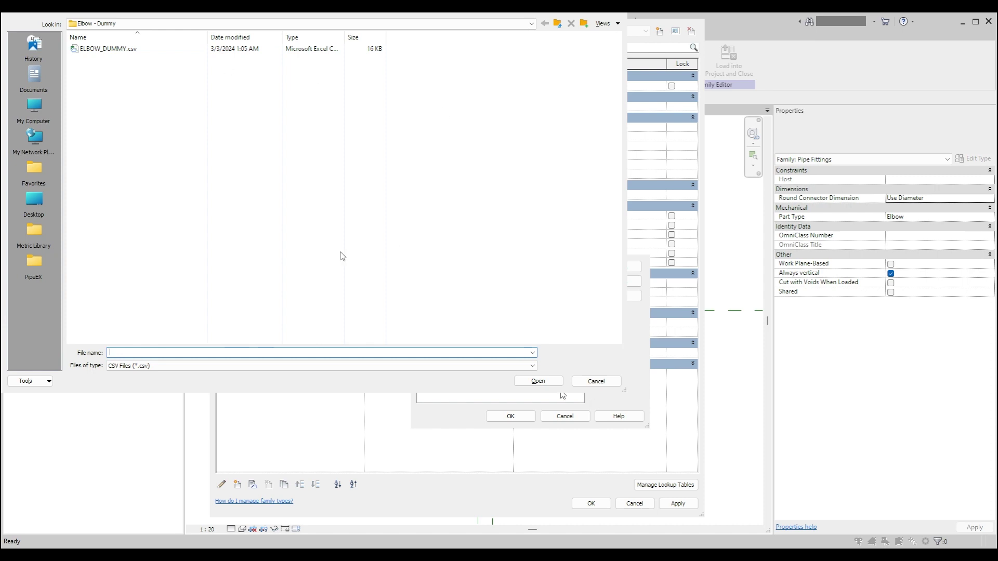
pyautogui.doubleClick(118, 50)
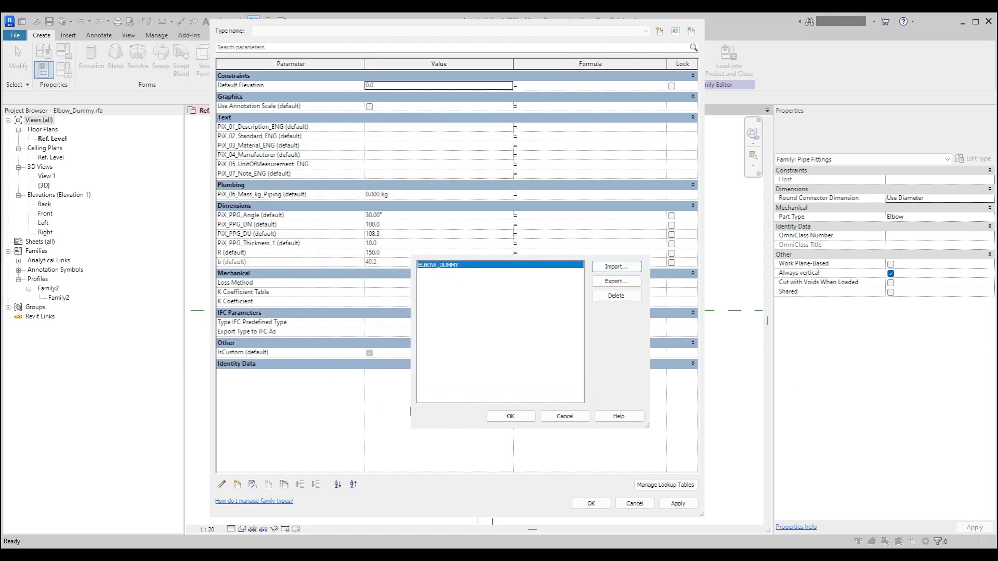
pyautogui.click(613, 267)
pyautogui.click(149, 52)
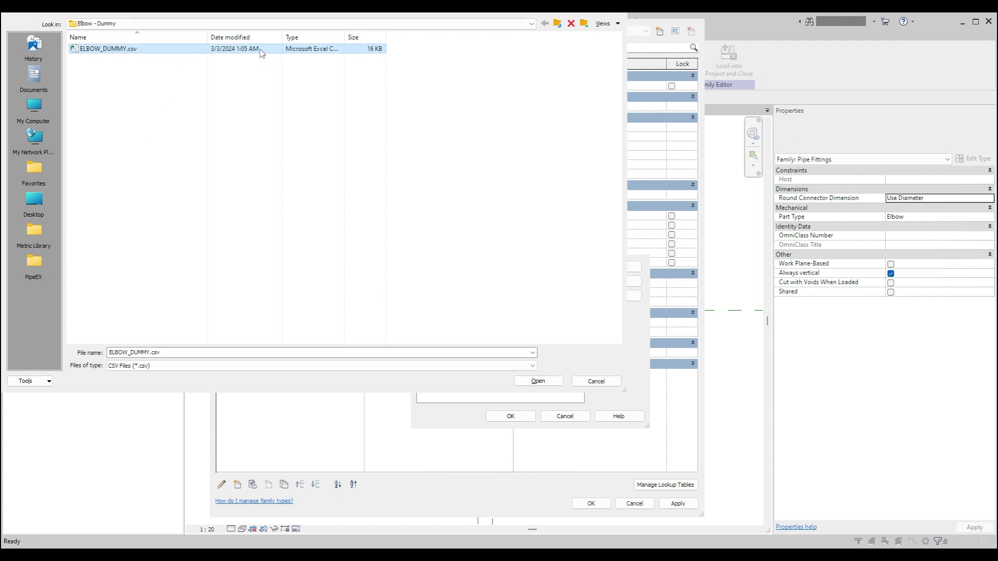
pyautogui.click(131, 50)
pyautogui.click(150, 108)
pyautogui.hotkey('ctrl', 'c')
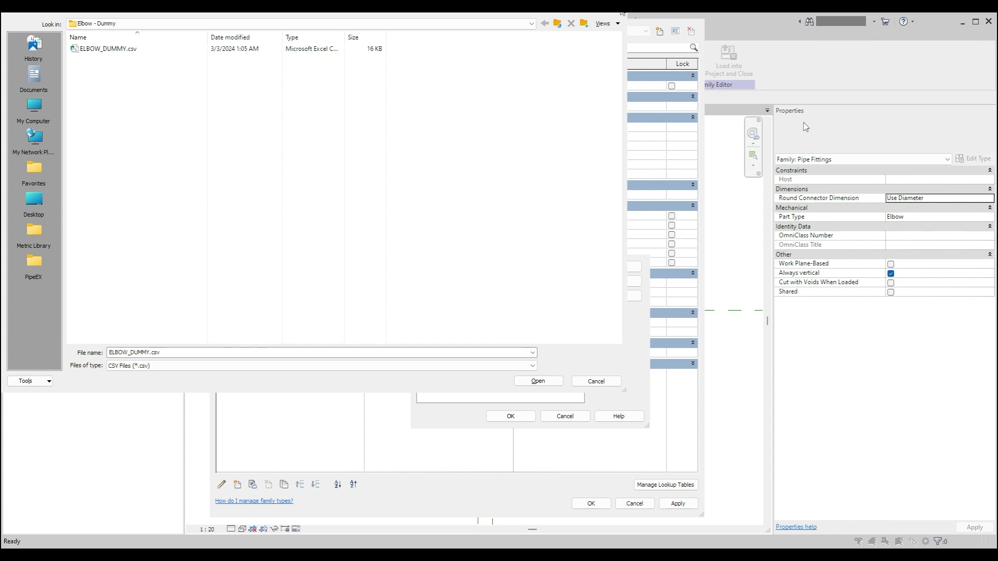
pyautogui.press('Return')
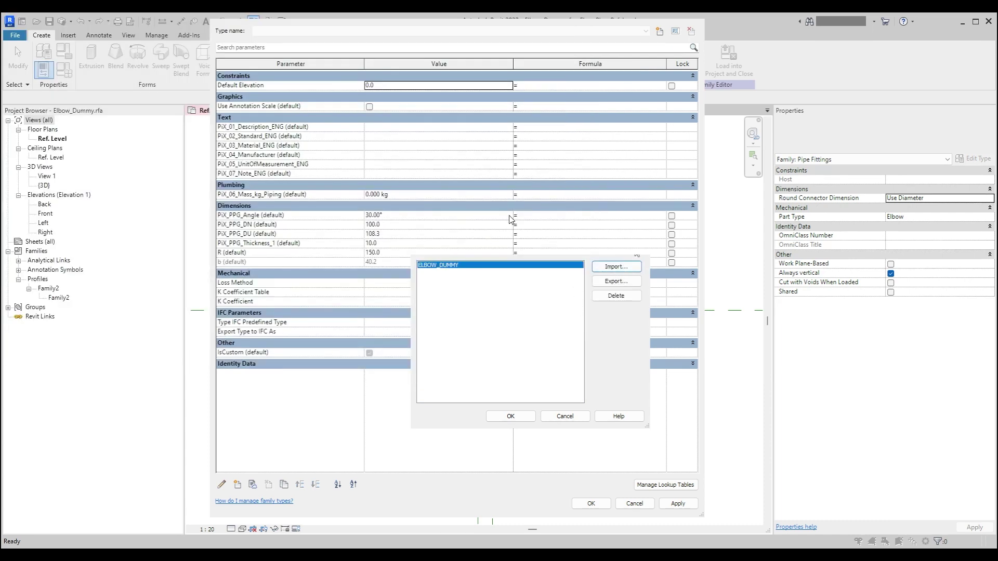
pyautogui.press('Return')
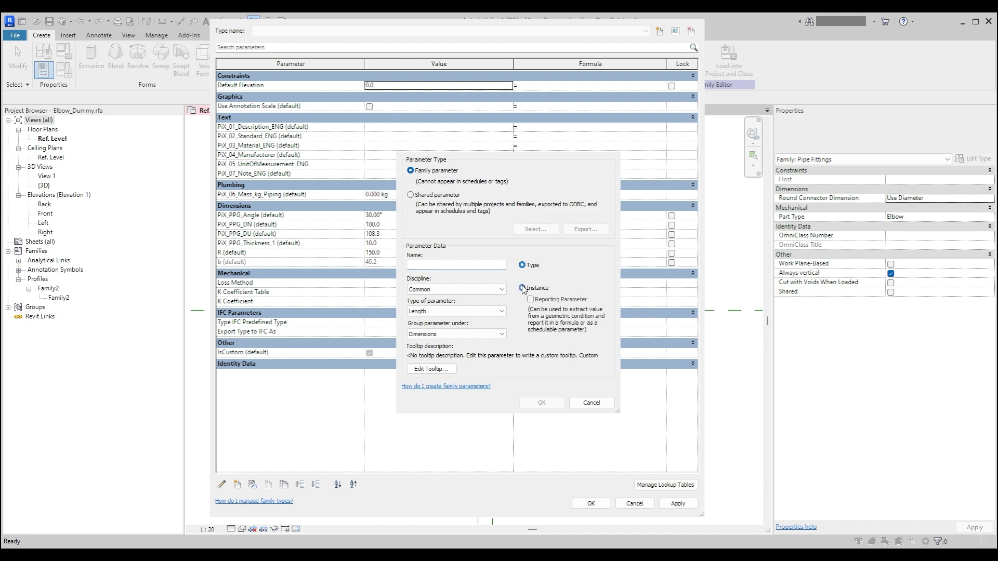
# Create the instance family parameter LoUpTb with parameter type Text, grouped under Text.
pyautogui.click(481, 266)
pyautogui.write('To')
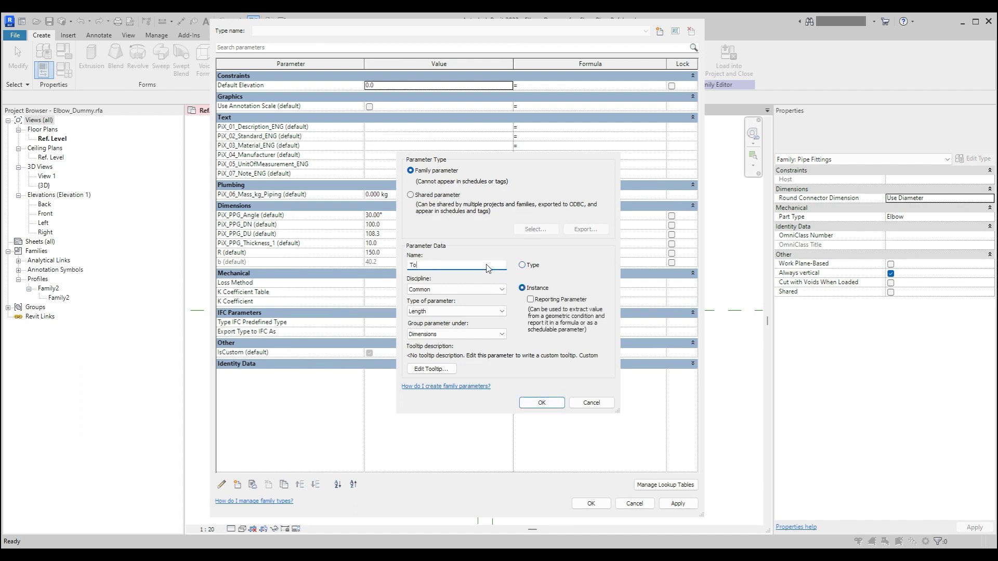
pyautogui.press('BackSpace')
pyautogui.press('BackSpace')
pyautogui.write('LoUpTb')
pyautogui.press('Tab')
pyautogui.click(439, 303)
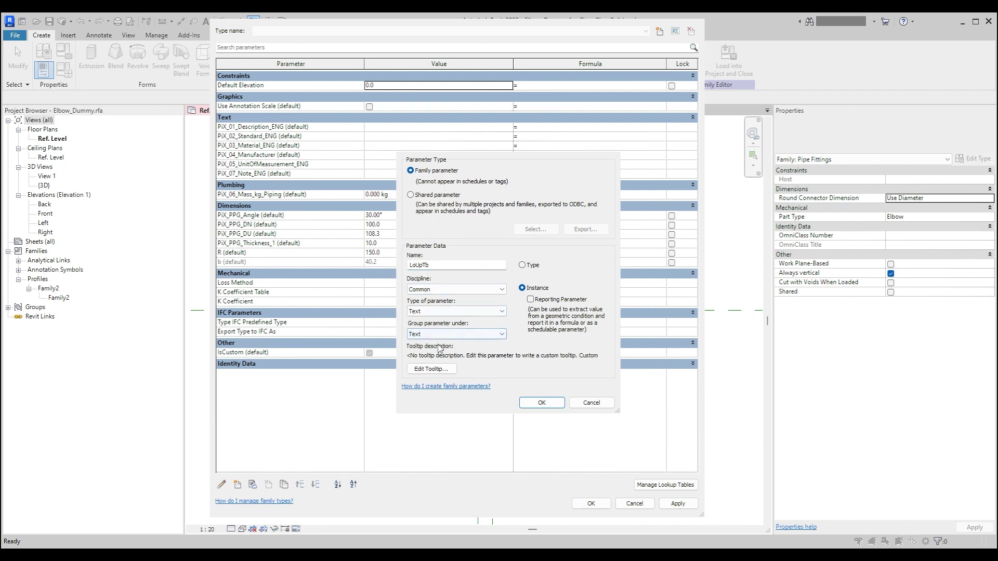
pyautogui.click(542, 403)
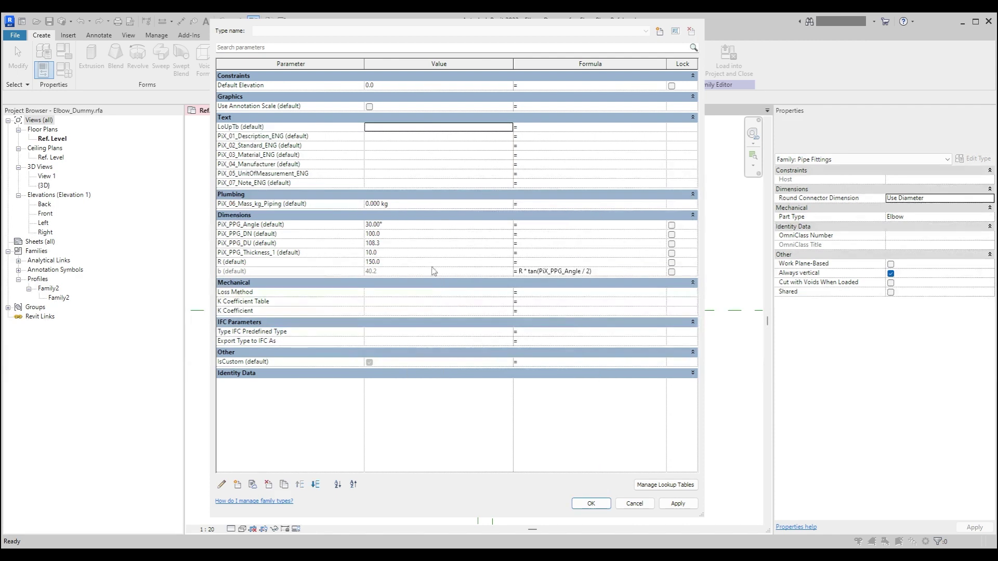
# Regroup the LoUpTb parameter under General.
pyautogui.click(221, 485)
pyautogui.click(451, 335)
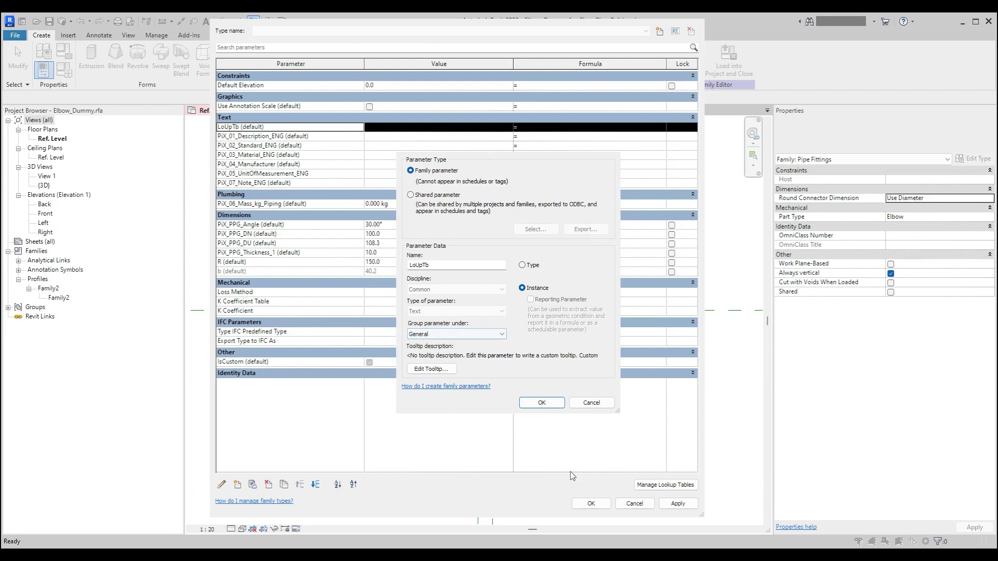
pyautogui.press('g')
pyautogui.press('Return')
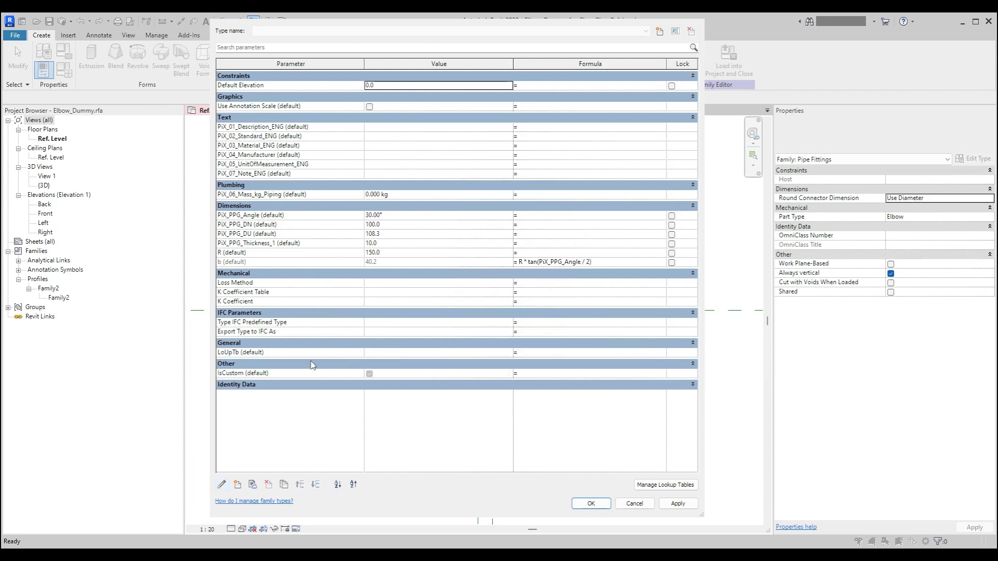
# Set the value of the LoUpTb parameter to ELBOW_DUMMY, leave its formula empty, and apply the change.
pyautogui.click(512, 354)
pyautogui.hotkey('ctrl', 'v')
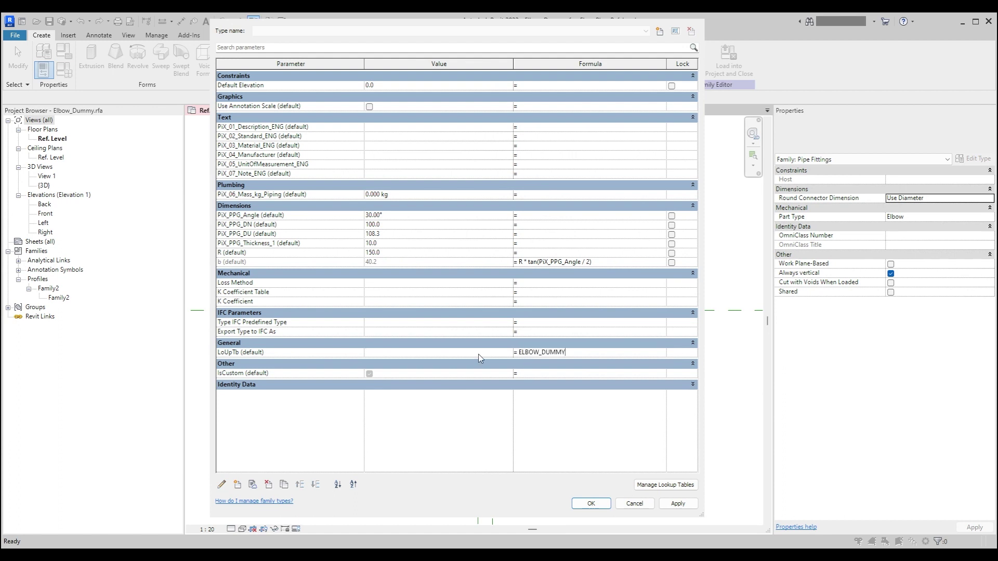
pyautogui.click(458, 354)
pyautogui.doubleClick(540, 353)
pyautogui.hotkey('ctrl', 'c')
pyautogui.press('BackSpace')
pyautogui.click(418, 356)
pyautogui.hotkey('ctrl', 'v')
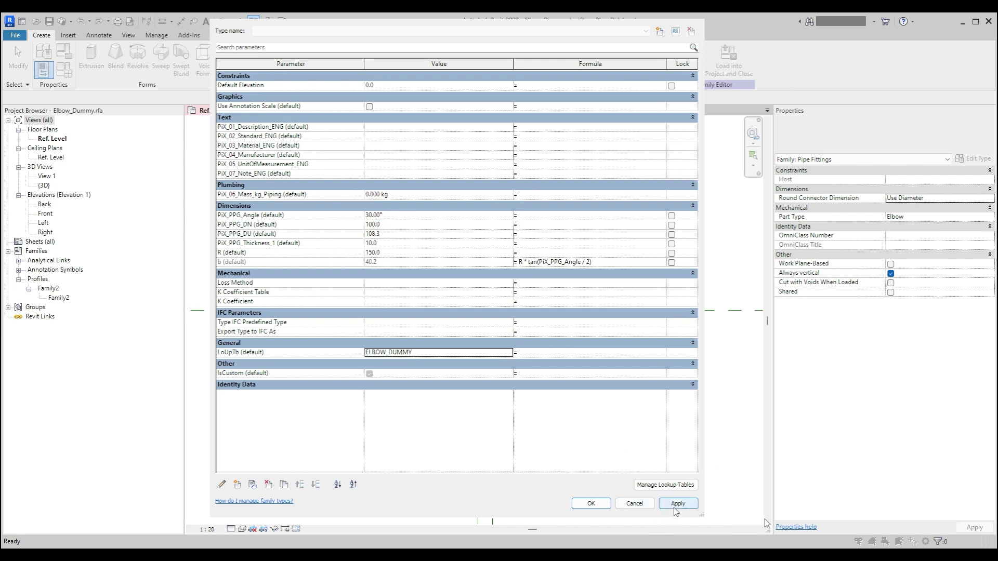
pyautogui.click(678, 504)
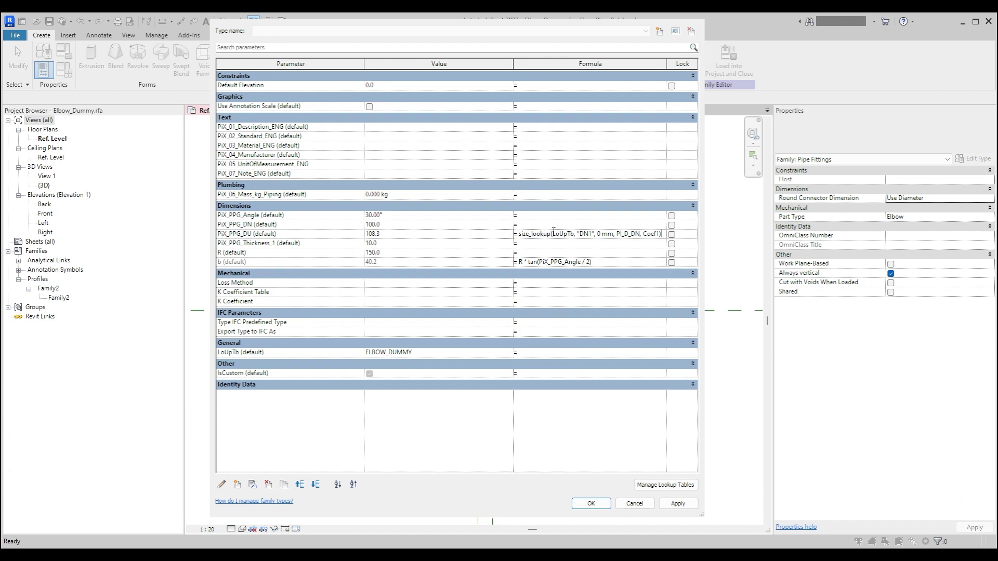
# Check the outside diameter header on ImportSheet in Excel, and enter DU1 as the lookup column in the PiX_PPG_DU size_lookup formula in Revit.
pyautogui.moveTo(555, 236); pyautogui.dragTo(573, 231)
pyautogui.moveTo(577, 234); pyautogui.dragTo(597, 234)
pyautogui.click(582, 236)
pyautogui.hotkey('alt', 'Tab')
pyautogui.click(247, 499)
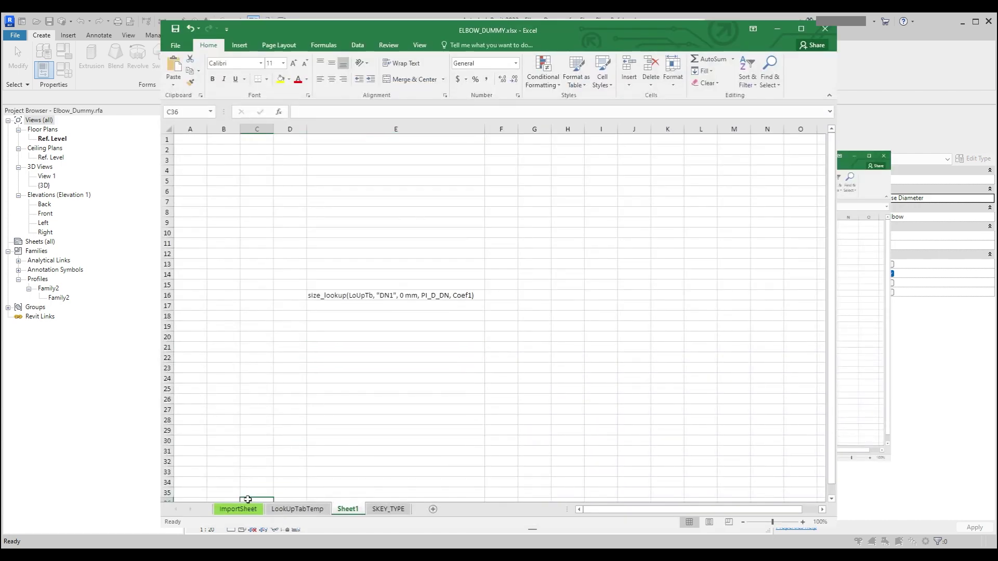
pyautogui.click(240, 508)
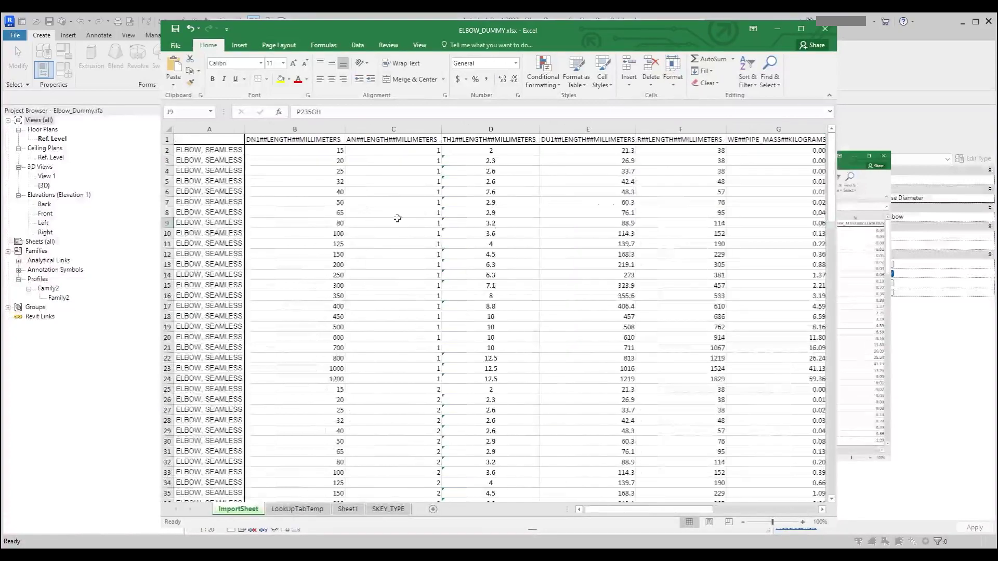
pyautogui.hscroll(1, 486, 221)
pyautogui.click(482, 141)
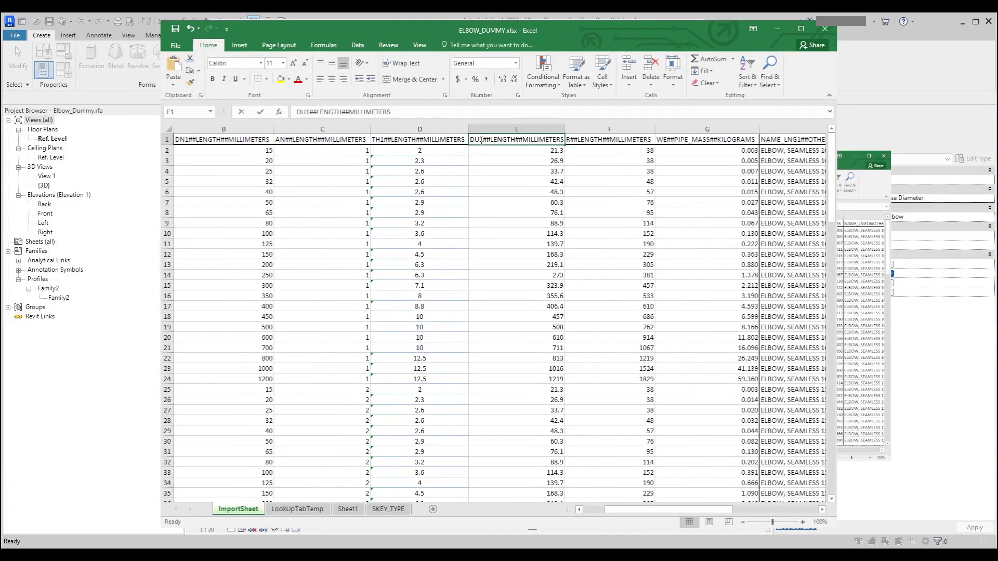
pyautogui.doubleClick(482, 140)
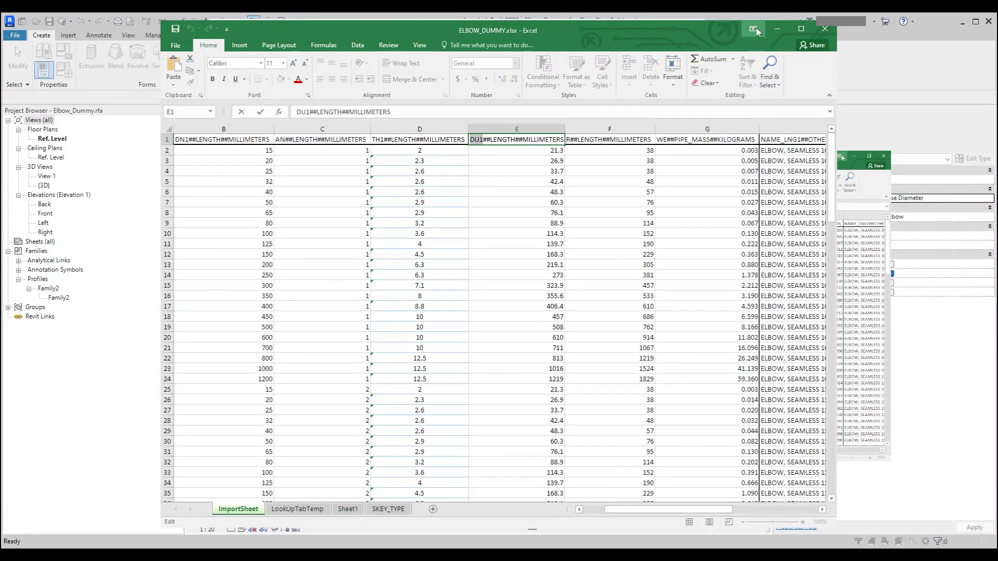
pyautogui.click(777, 29)
pyautogui.moveTo(580, 234); pyautogui.dragTo(612, 233)
pyautogui.write('DU1')
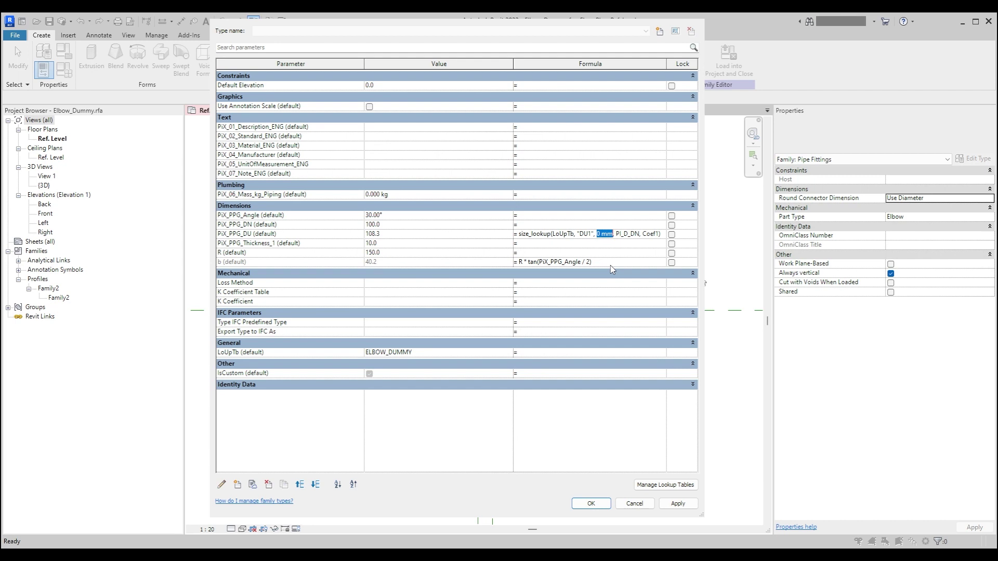
# Make PiX_PPG_DN the lookup argument after the 0 mm default in the PiX_PPG_DU formula.
pyautogui.press('Right')
pyautogui.hotkey('shift', 'Right')
pyautogui.hotkey('shift', 'Right')
pyautogui.hotkey('shift', 'Right')
pyautogui.hotkey('shift', 'Right')
pyautogui.hotkey('shift', 'Right')
pyautogui.hotkey('shift', 'Left')
pyautogui.hotkey('shift', 'Left')
pyautogui.hotkey('shift', 'Left')
pyautogui.write('PiX_PPG')
# Remove the Coef1 argument so the PiX_PPG_DU formula reads size_lookup(LoUpTb, "DU1", 0 mm, PiX_PPG_DN).
pyautogui.click(654, 236)
pyautogui.hotkey('shift', 'Right')
pyautogui.hotkey('shift', 'Right')
pyautogui.hotkey('shift', 'Right')
pyautogui.hotkey('shift', 'Right')
pyautogui.hotkey('shift', 'Right')
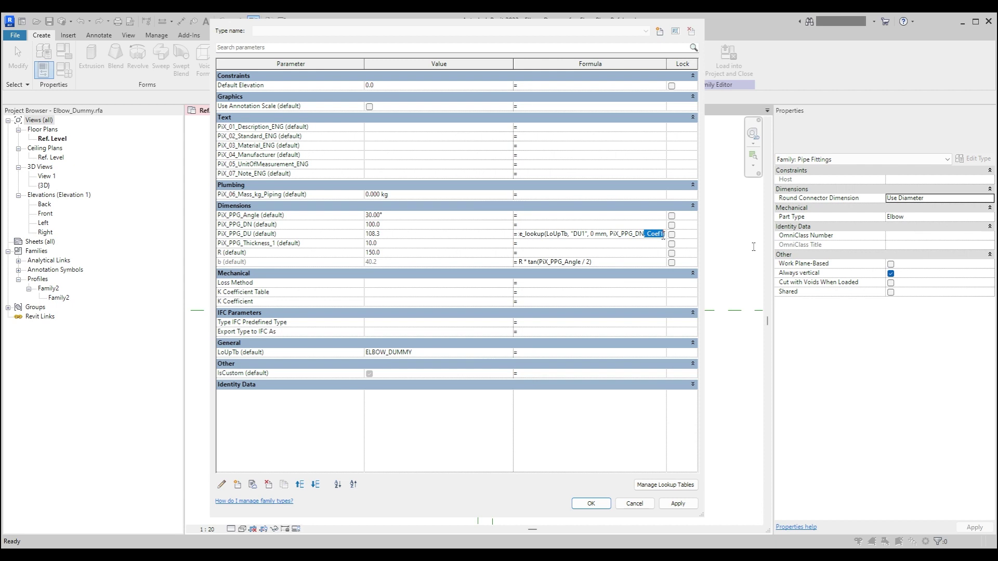
pyautogui.press('BackSpace')
pyautogui.press('BackSpace')
pyautogui.press('BackSpace')
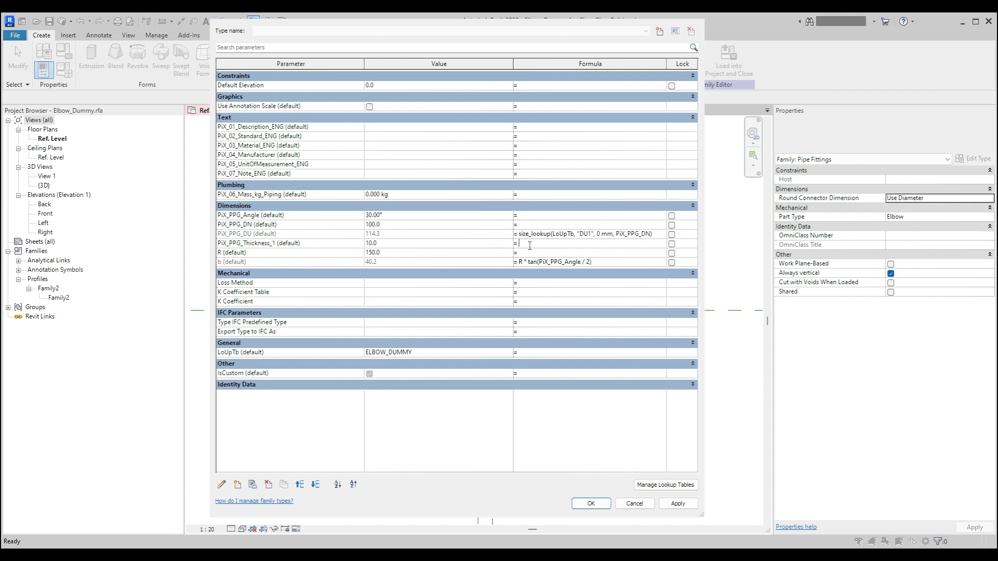
# Give PiX_PPG_Thickness_1 the formula size_lookup(LoUpTb, "TH1", 0 mm, PiX_PPG_DN).
pyautogui.click(530, 246)
pyautogui.write('size_lookup(LoUpTb, "DU1", 0 mm, PiX_PPG_DN)')
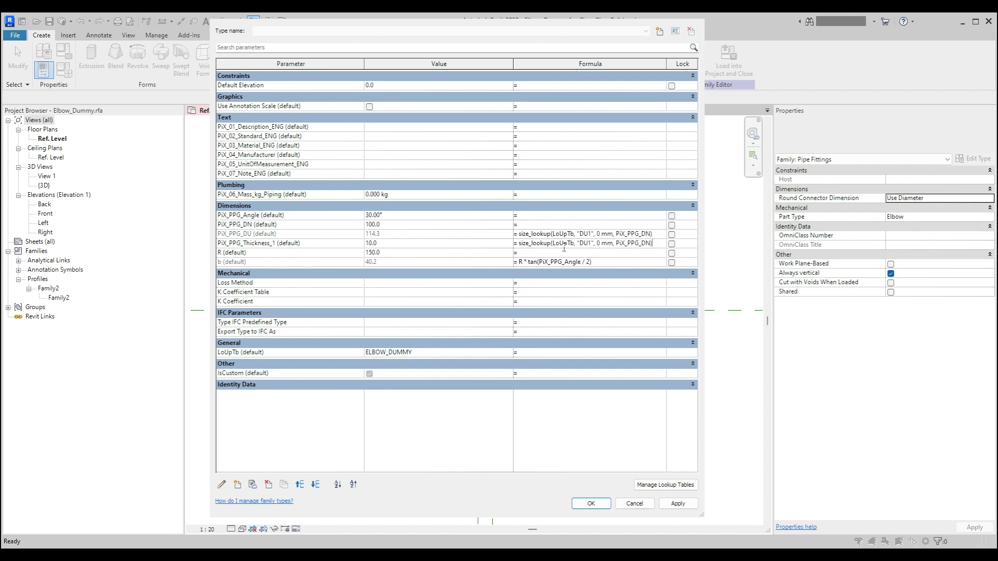
pyautogui.moveTo(582, 244); pyautogui.dragTo(589, 244)
pyautogui.click(589, 245)
pyautogui.press('BackSpace')
pyautogui.press('BackSpace')
pyautogui.press('BackSpace')
pyautogui.write('TH1')
pyautogui.press('Tab')
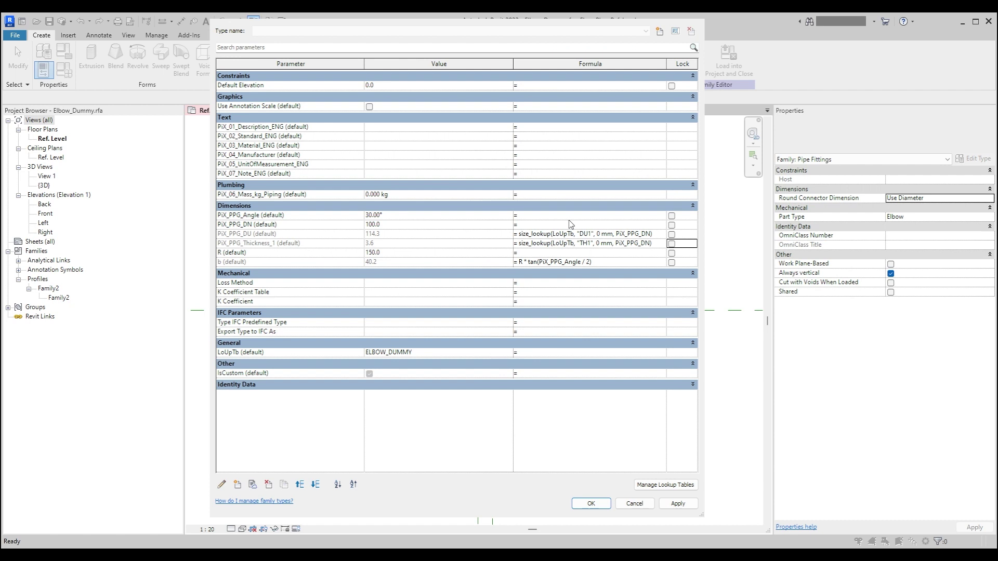
pyautogui.click(657, 235)
pyautogui.moveTo(658, 235); pyautogui.dragTo(518, 234)
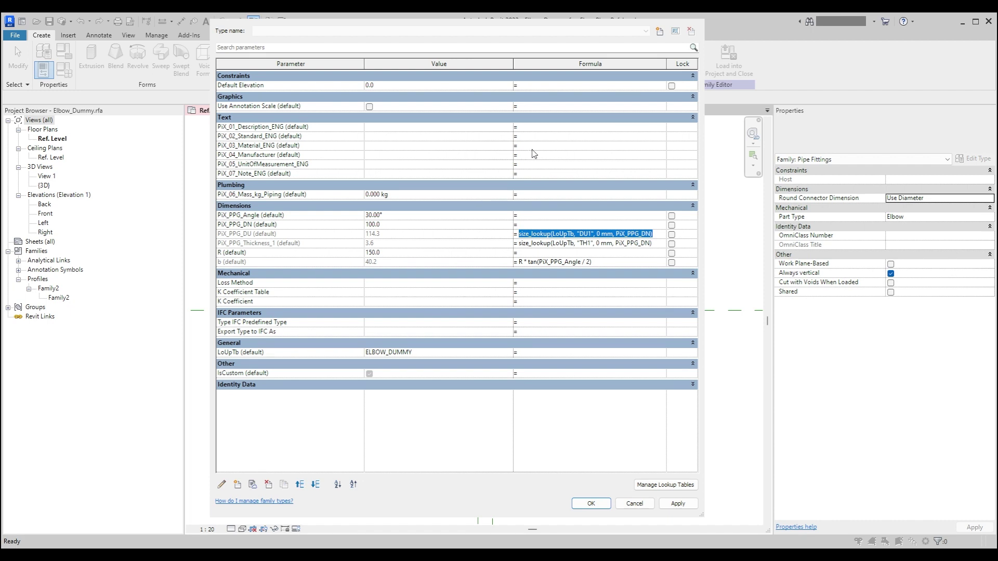
pyautogui.click(621, 244)
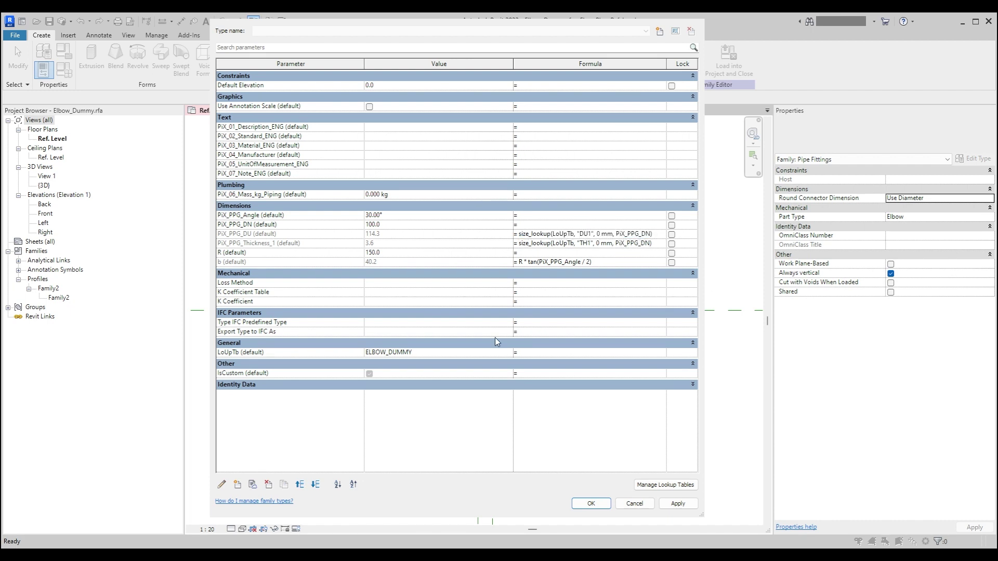
# Create the instance family parameter Coef_1 of type Length, grouped under Dimensions.
pyautogui.click(238, 485)
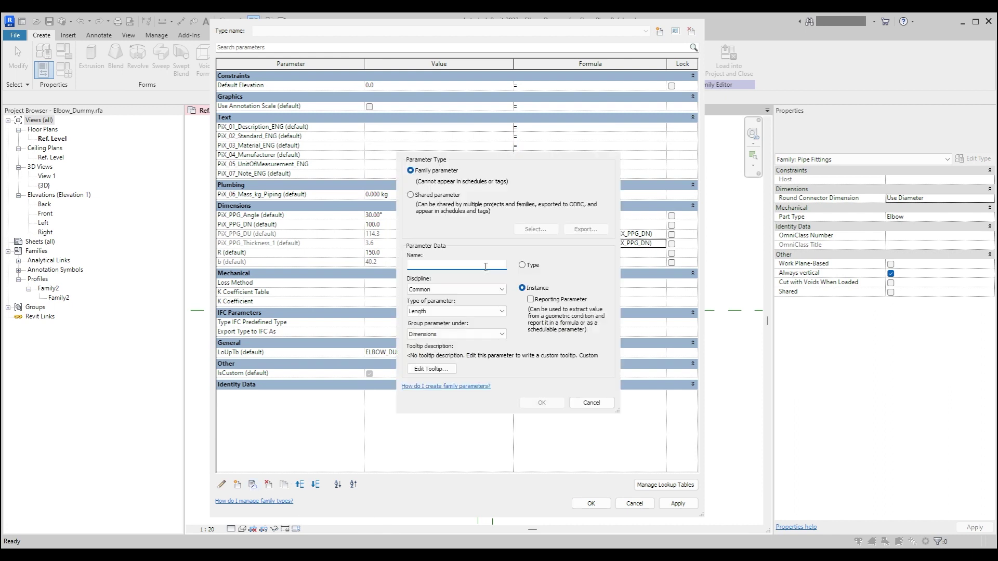
pyautogui.write('Coef_1')
pyautogui.click(542, 404)
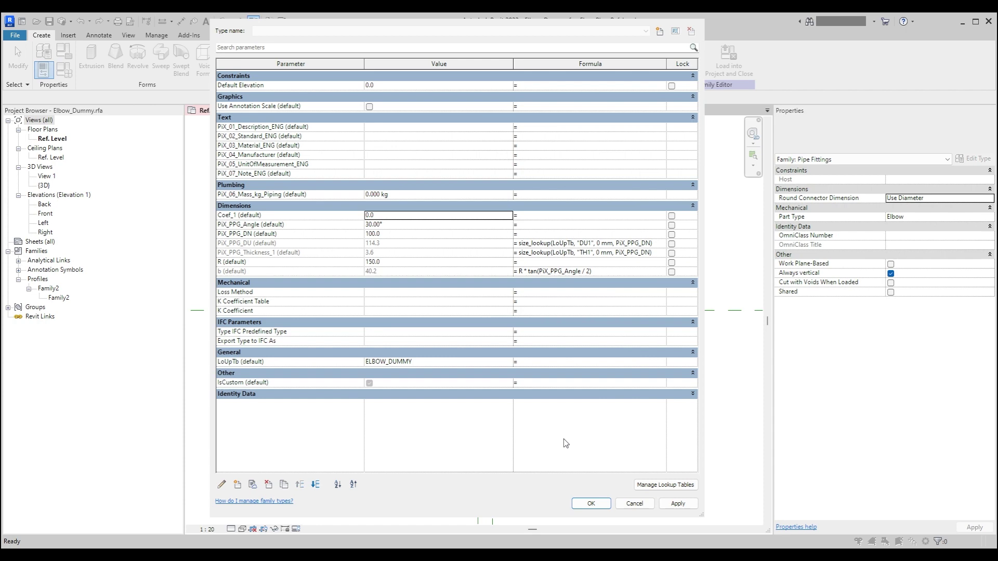
# Switch to the ELBOW_DUMMY.xlsx workbook in Excel and copy the nested angle formula from cell M8 of LookUpTabTemp.
pyautogui.hotkey('alt', 'Tab')
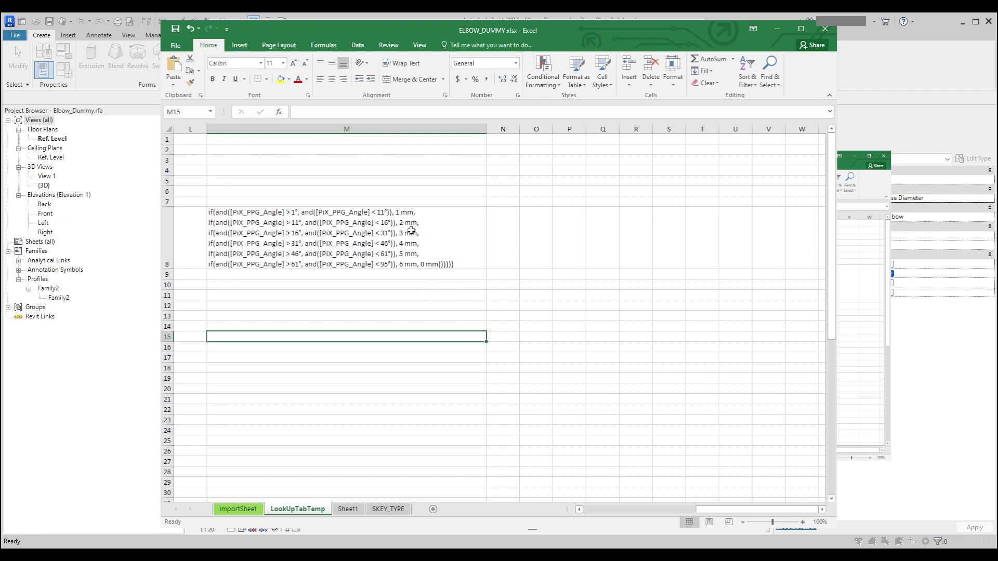
pyautogui.click(473, 212)
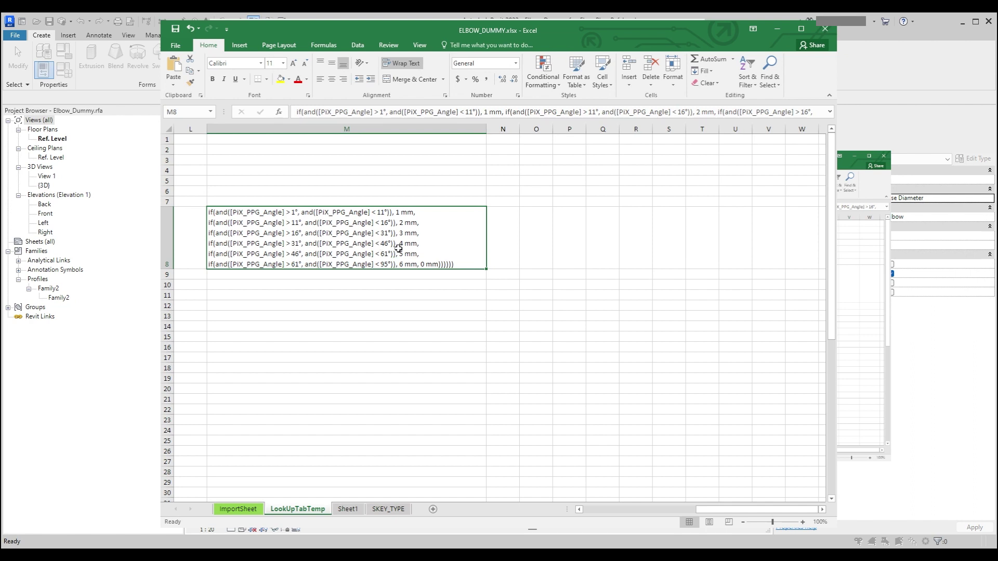
pyautogui.moveTo(340, 259); pyautogui.dragTo(223, 207)
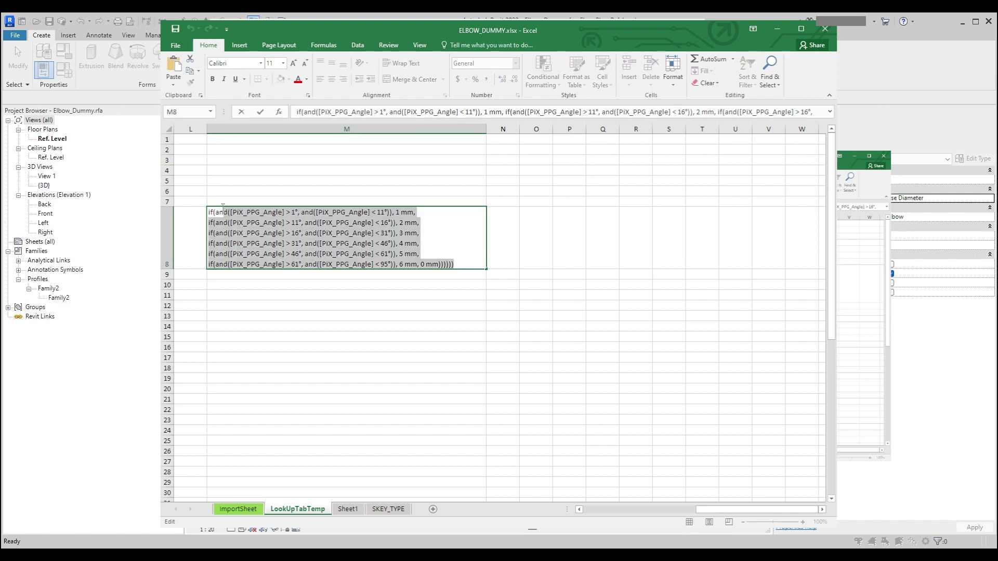
pyautogui.press('Escape')
# Copy the column name NAME_LNG1 from header cell H1 of ImportSheet and return to the Revit family parameters.
pyautogui.hotkey('ctrl', 'pageup')
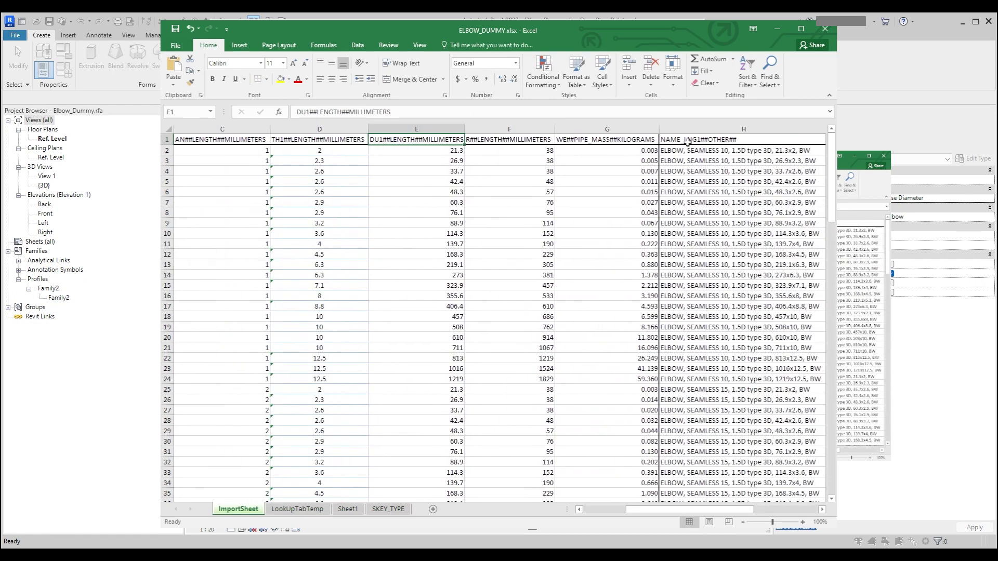
pyautogui.doubleClick(686, 141)
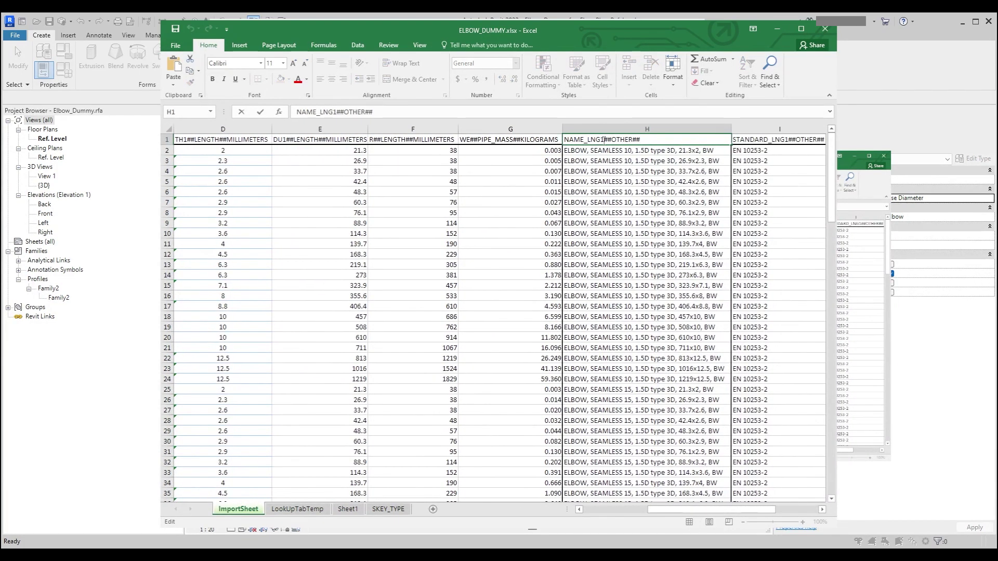
pyautogui.moveTo(604, 139); pyautogui.dragTo(563, 139)
pyautogui.hotkey('ctrl', 'c')
pyautogui.click(656, 193)
pyautogui.click(777, 28)
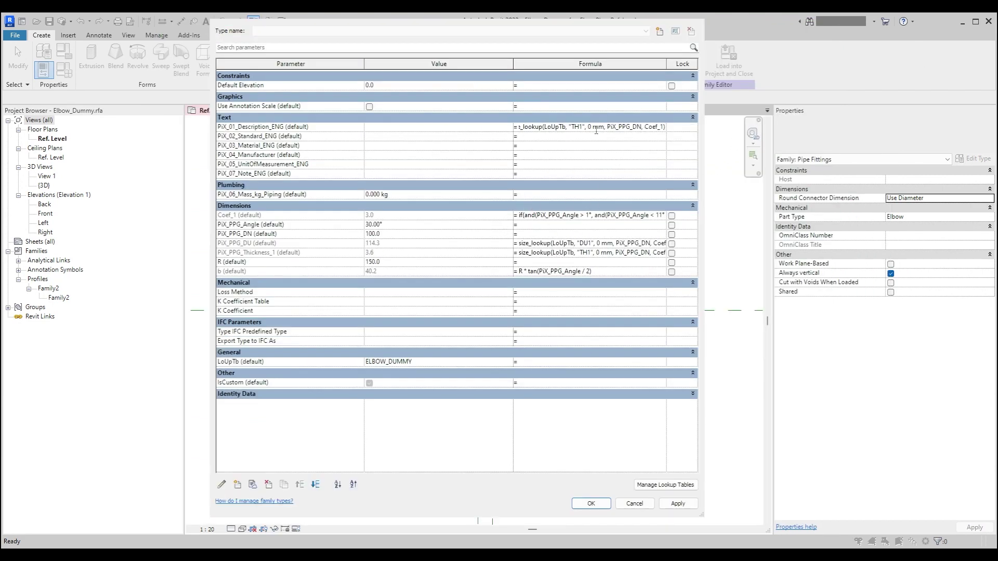
# Edit the PiX_01_Description_ENG formula to size_lookup(LoUpTb, "NAME_LNG1", "error", PiX_PPG_DN, Coef_1).
pyautogui.moveTo(571, 128); pyautogui.dragTo(628, 128)
pyautogui.hotkey('ctrl', 'v')
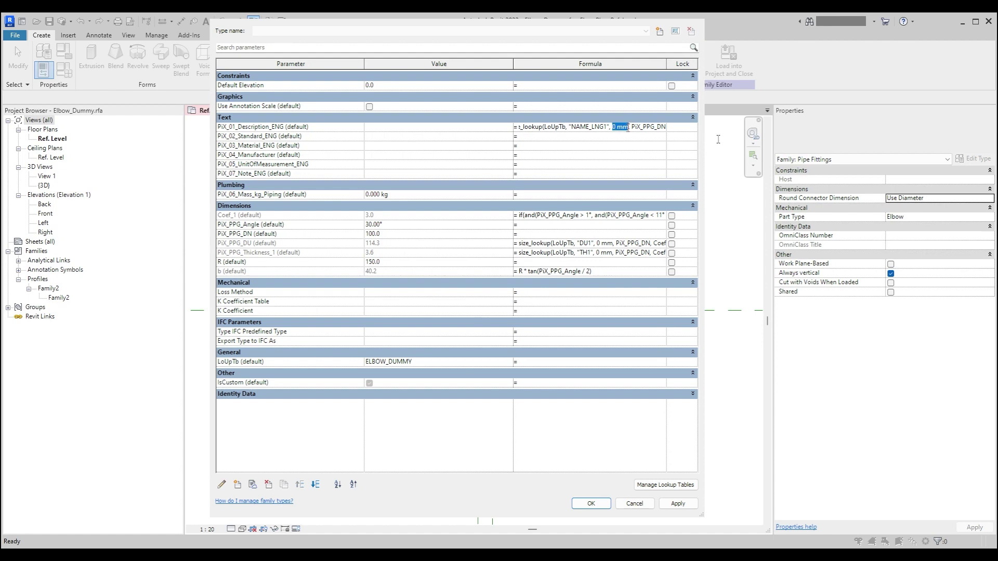
pyautogui.write('", "error')
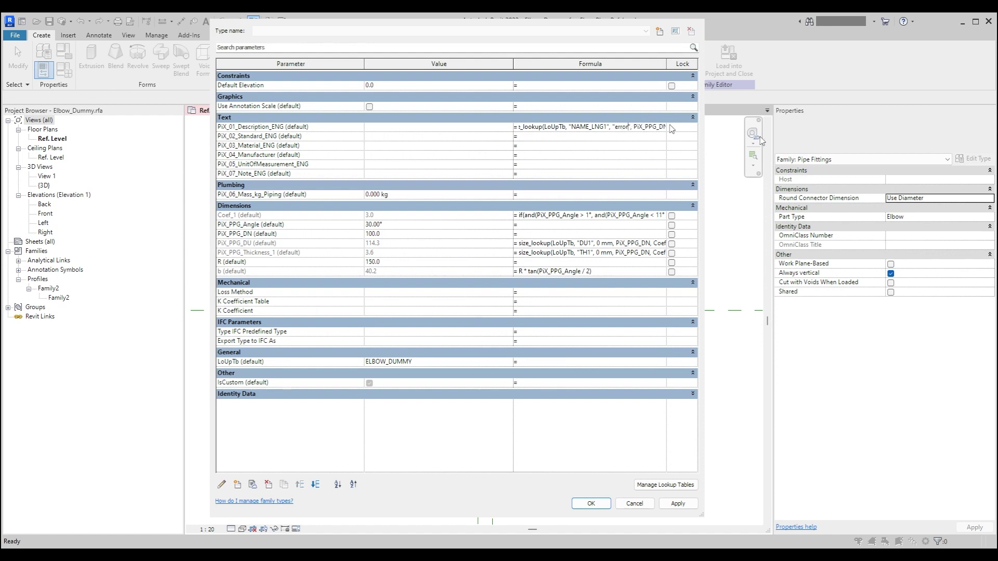
pyautogui.moveTo(644, 127); pyautogui.dragTo(675, 125)
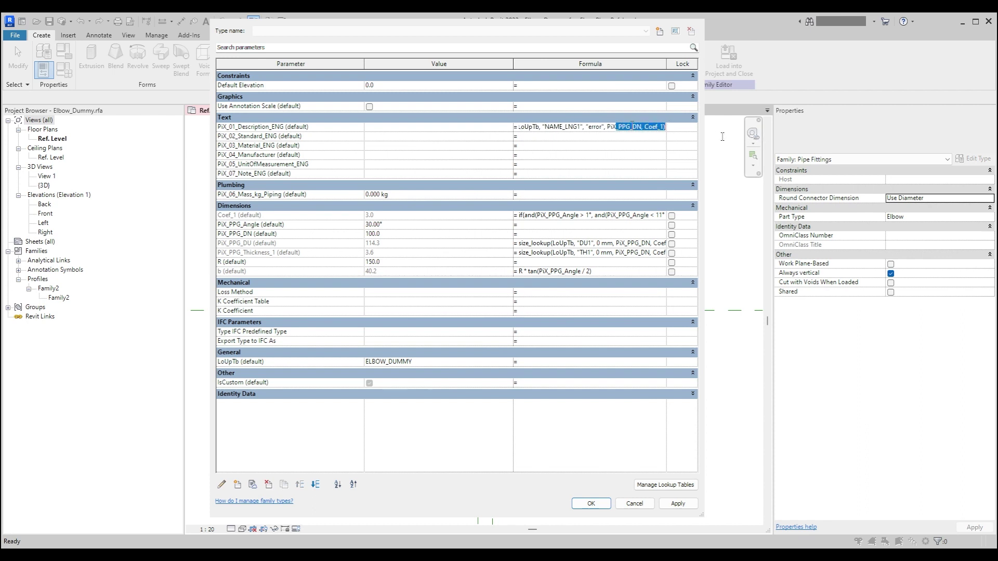
pyautogui.press('Left')
pyautogui.hotkey('shift', 'Left')
pyautogui.hotkey('shift', 'Left')
pyautogui.hotkey('shift', 'Left')
pyautogui.hotkey('shift', 'Right')
pyautogui.hotkey('shift', 'Right')
pyautogui.hotkey('shift', 'Right')
pyautogui.hotkey('shift', 'Right')
pyautogui.hotkey('shift', 'Right')
pyautogui.hotkey('shift', 'Right')
pyautogui.hotkey('shift', 'Right')
# Insert PiX_PPG_Thickness_1 as a lookup argument before PiX_PPG_DN in the PiX_01_Description_ENG formula.
pyautogui.click(644, 127)
pyautogui.write(',')
pyautogui.press('BackSpace')
pyautogui.click(277, 254)
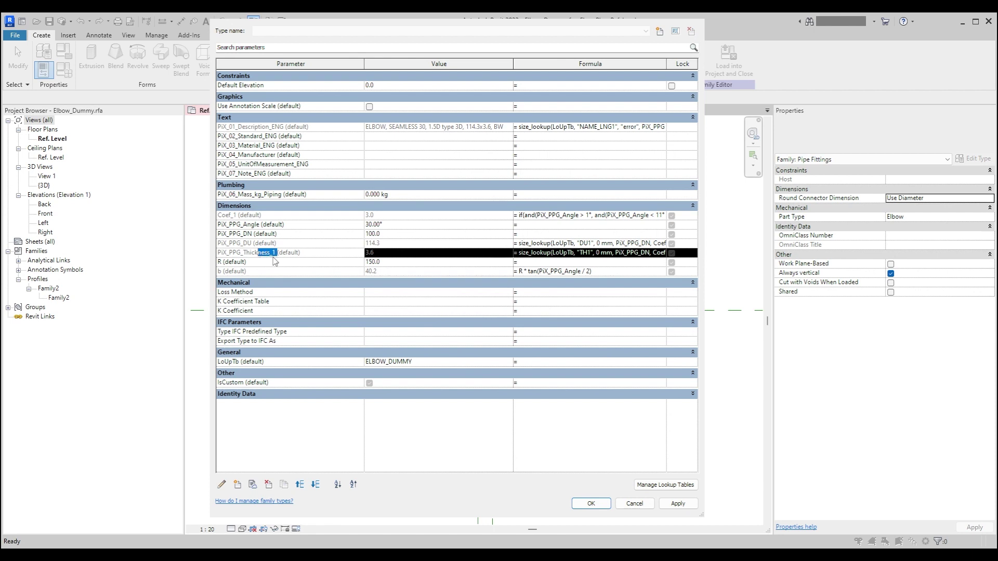
pyautogui.moveTo(276, 253); pyautogui.dragTo(248, 253)
pyautogui.click(642, 127)
pyautogui.write('PiX_PPG_Thickness_1')
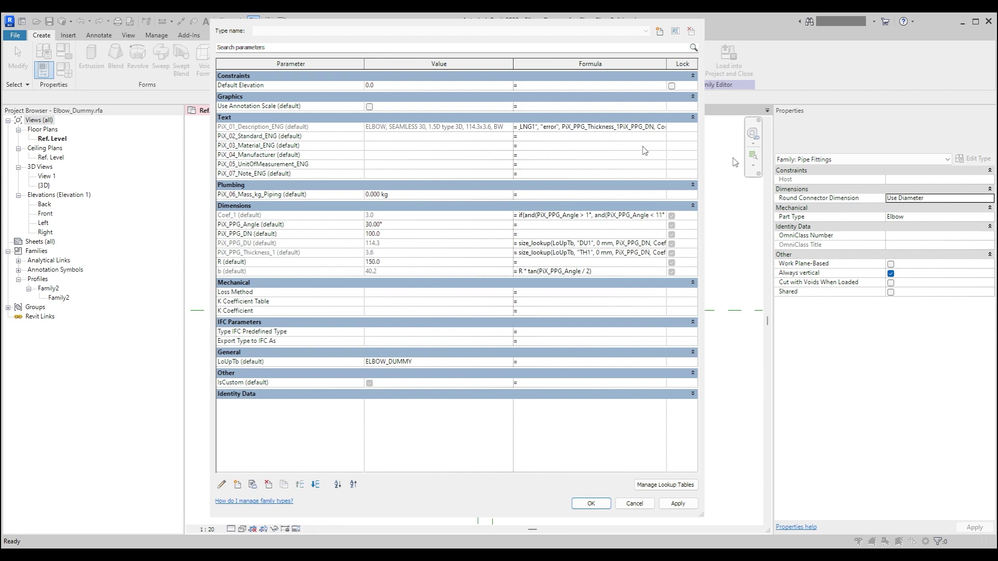
pyautogui.write(',')
pyautogui.press('Return')
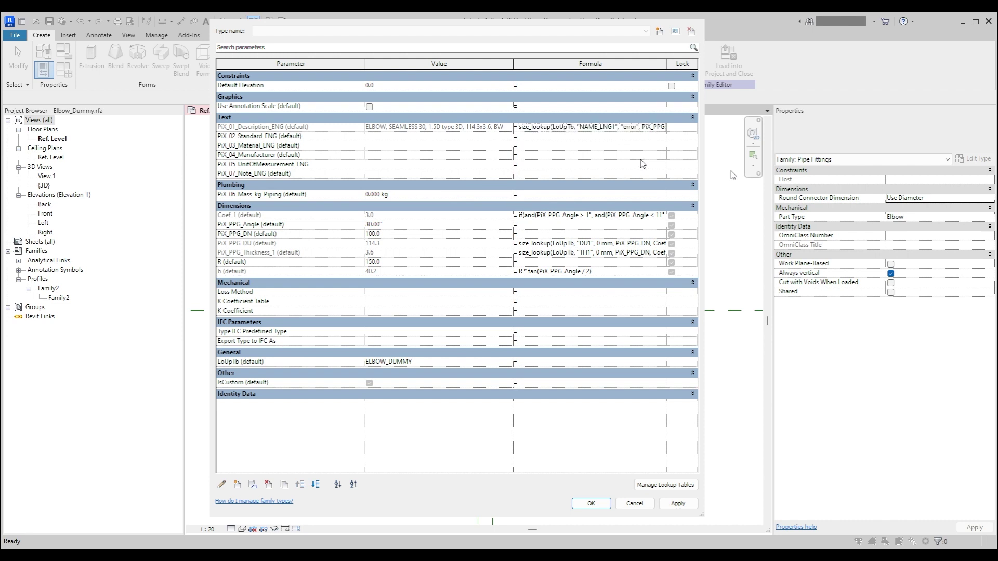
# Review the PiX_01_Description_ENG formula and cut the PiX_PPG_Thickness_1 argument out of it.
pyautogui.click(610, 127)
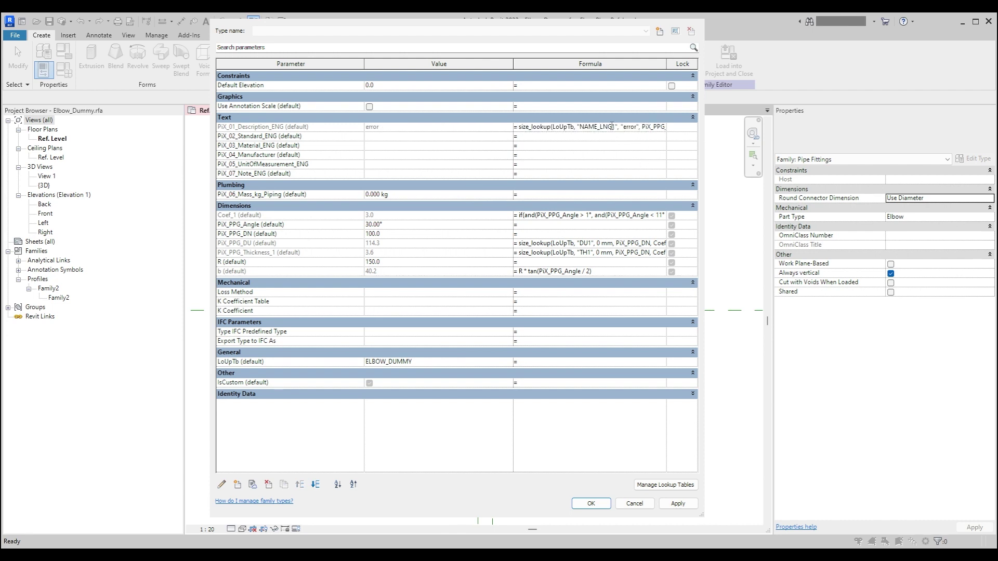
pyautogui.press('Return')
pyautogui.click(594, 137)
pyautogui.click(615, 129)
pyautogui.moveTo(622, 128); pyautogui.dragTo(668, 130)
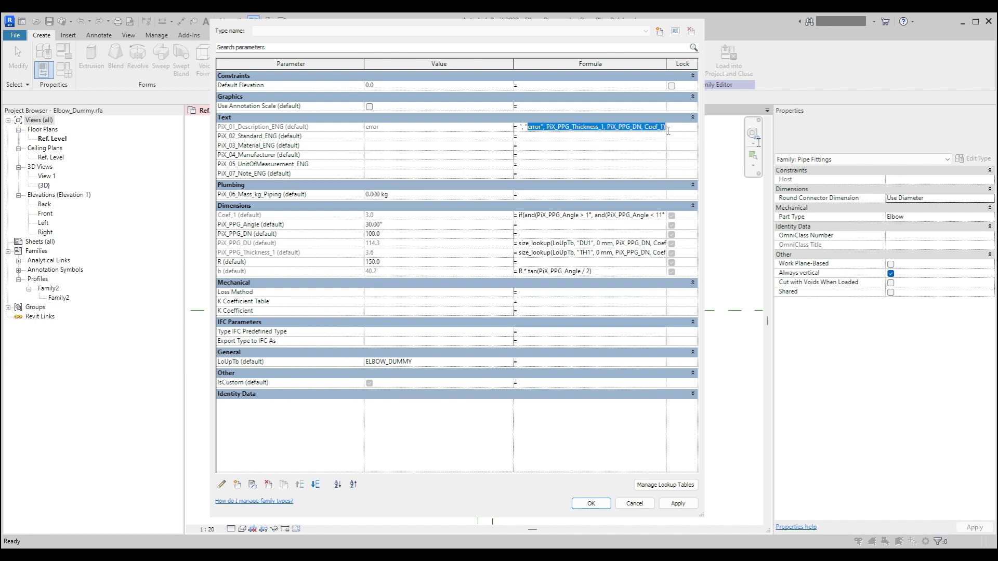
pyautogui.click(605, 127)
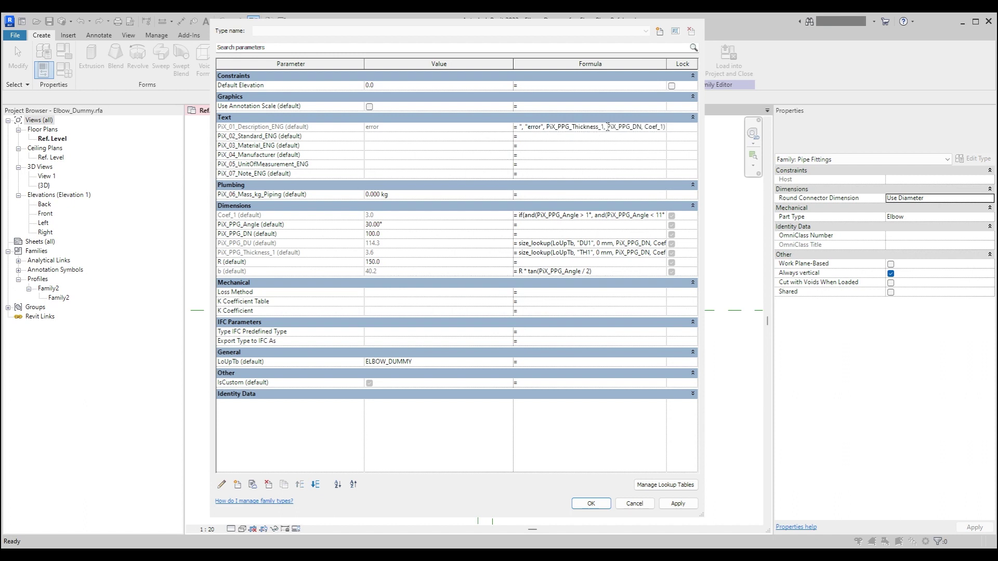
pyautogui.moveTo(607, 127); pyautogui.dragTo(546, 128)
pyautogui.hotkey('ctrl', 'c')
pyautogui.press('Delete')
# Switch to the Excel workbook and check the column order on ImportSheet, starting with the DN1 column.
pyautogui.hotkey('alt', 'Tab')
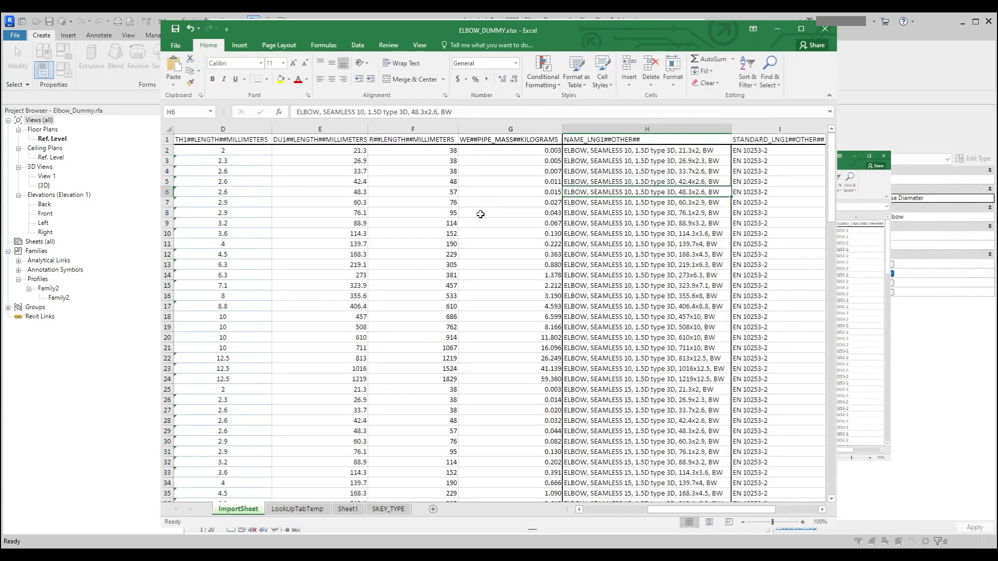
pyautogui.middleClick(479, 214)
pyautogui.click(293, 129)
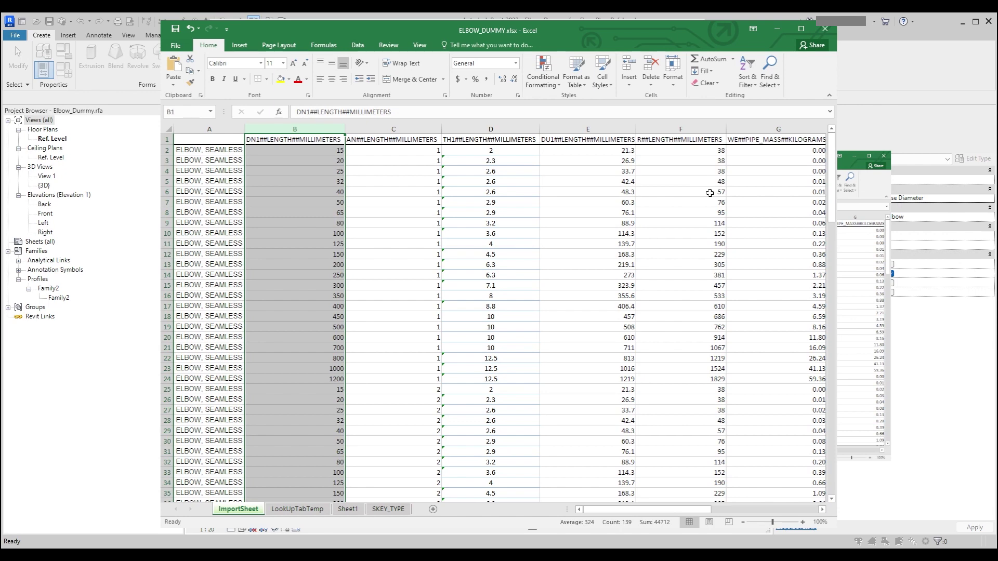
# Check the order of the columns following DN1 on ImportSheet, looking at AN and TH1 in turn.
pyautogui.hscroll(2, 710, 197)
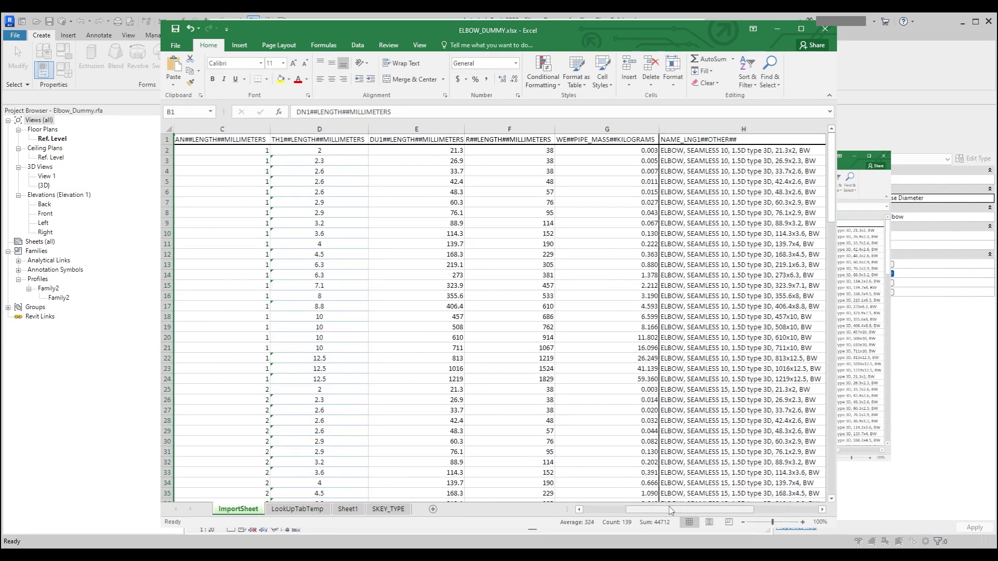
pyautogui.moveTo(670, 510); pyautogui.dragTo(625, 513)
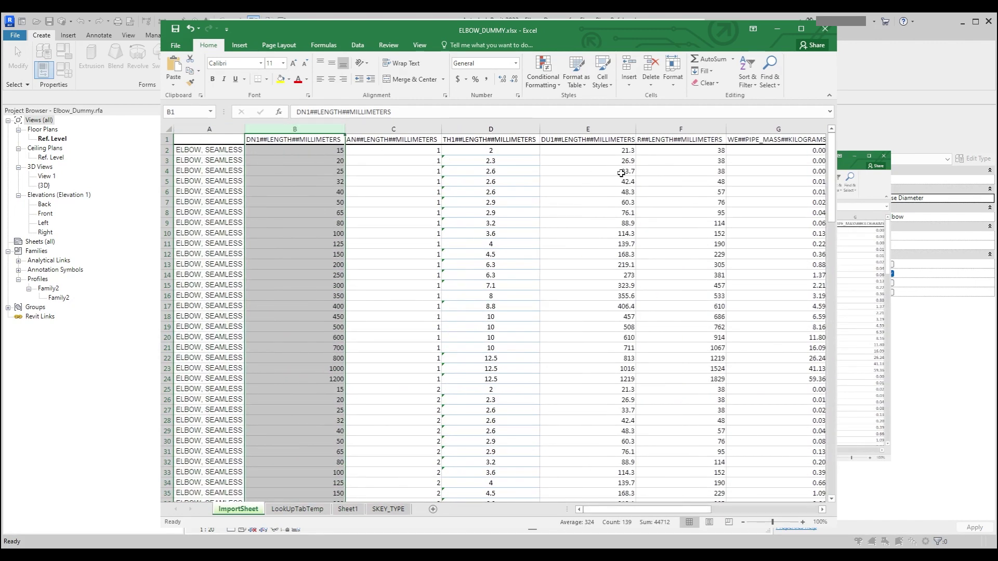
pyautogui.click(422, 129)
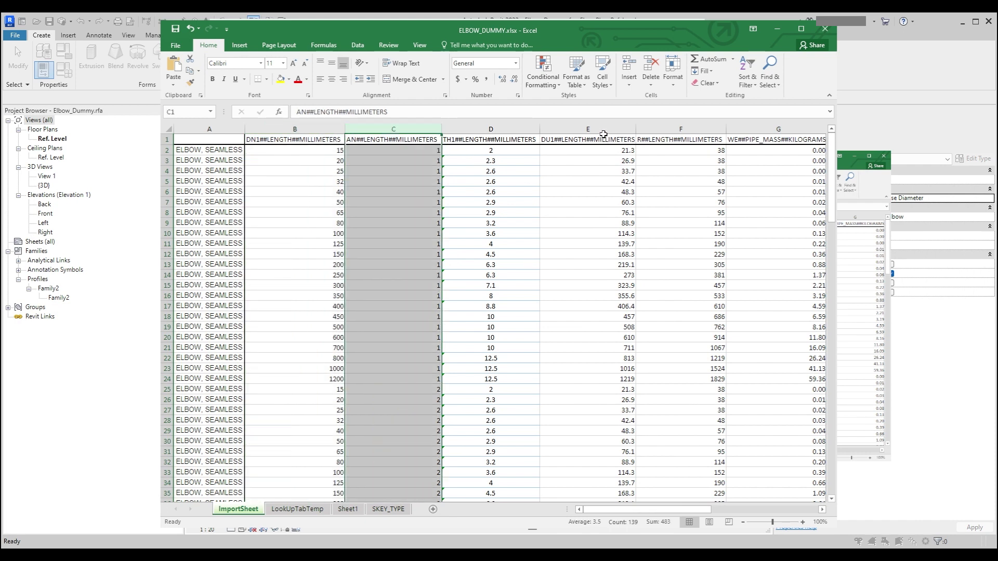
pyautogui.click(490, 129)
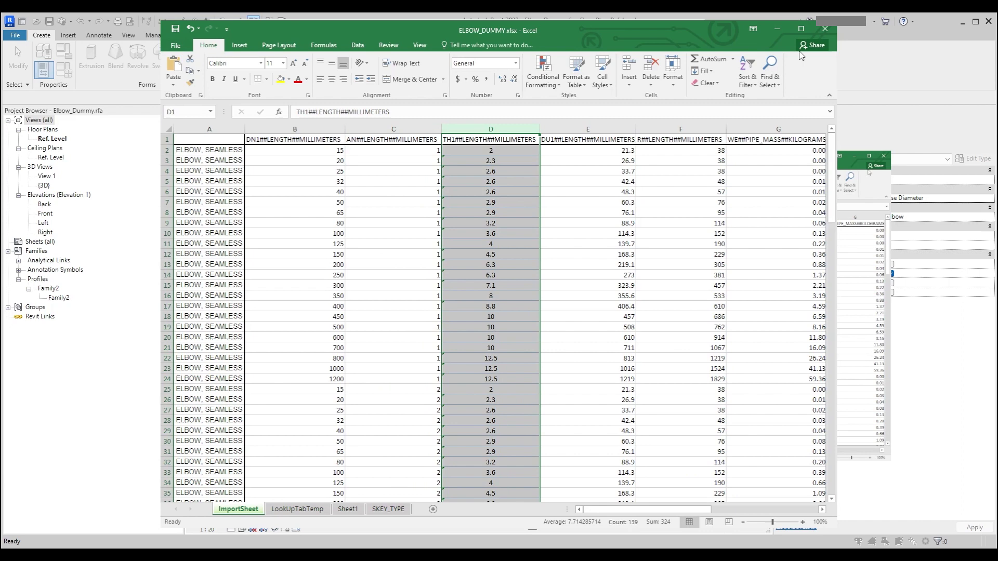
# Return to Revit and append PiX_PPG_Thickness_1 as the last lookup argument, after Coef_1, in the PiX_01_Description_ENG formula.
pyautogui.click(782, 31)
pyautogui.click(606, 127)
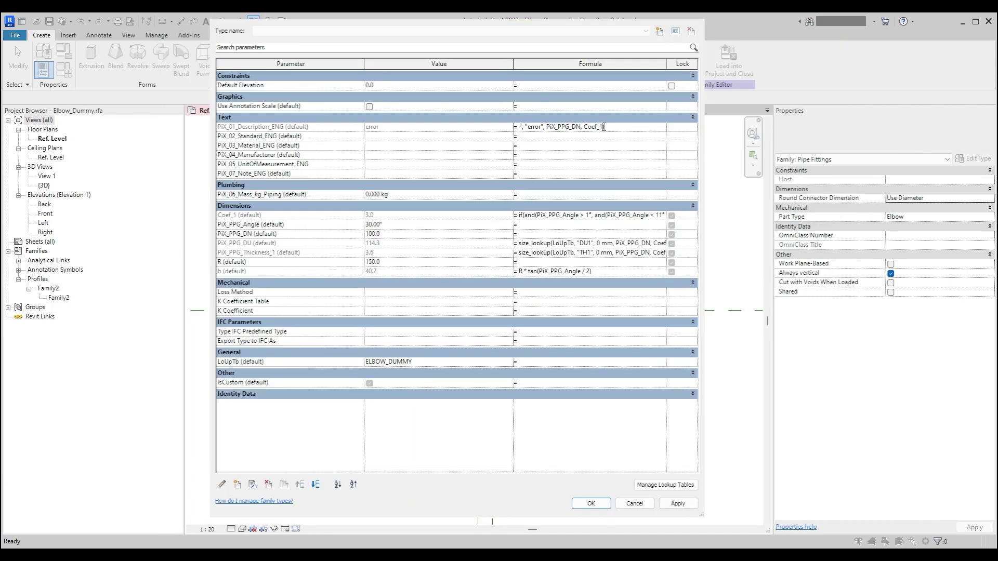
pyautogui.hotkey('ctrl', 'v')
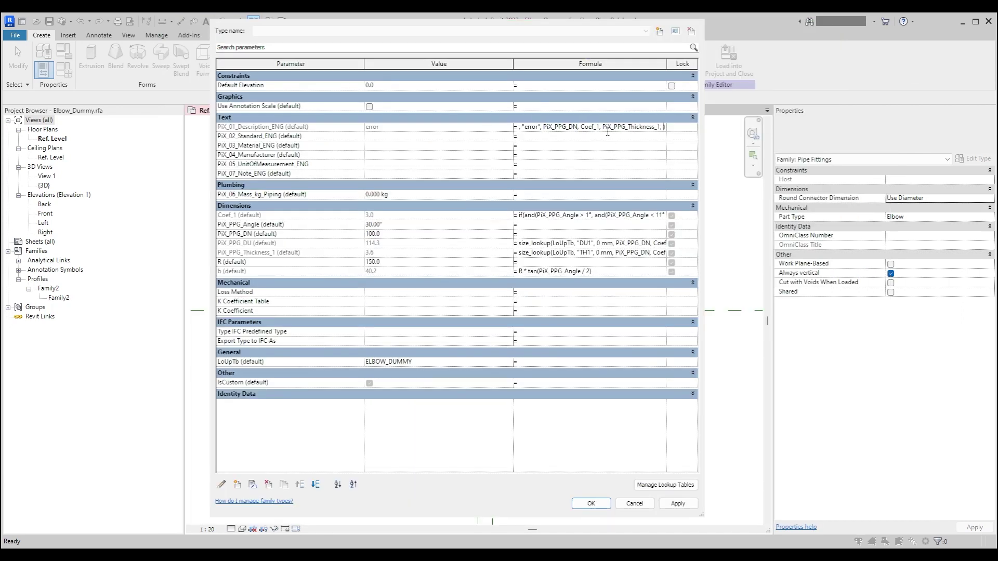
pyautogui.press('Return')
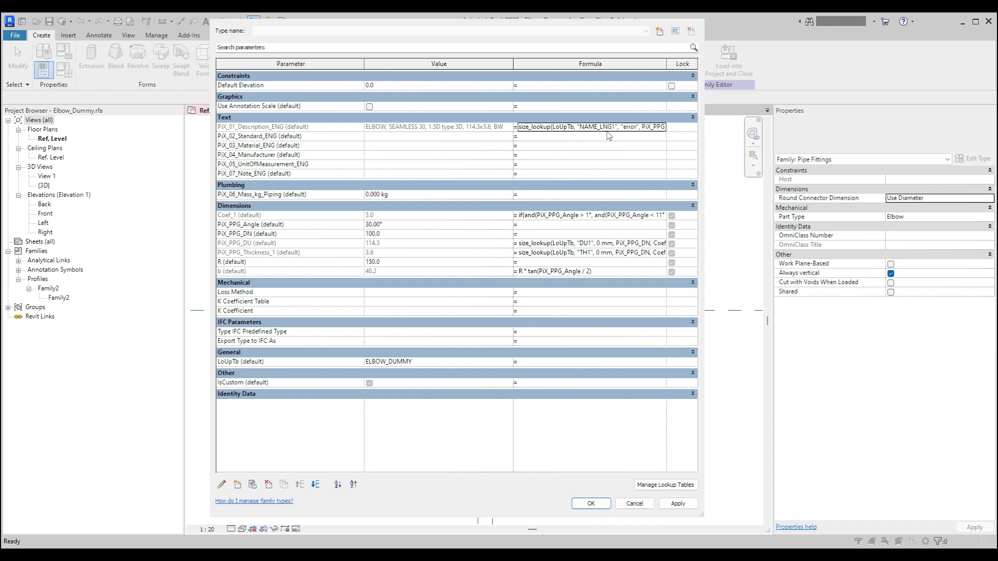
# Copy the PiX_01_Description_ENG formula to PiX_02_Standard_ENG and change its lookup column to "STANDARD_LNG1".
pyautogui.click(607, 130)
pyautogui.hotkey('ctrl', 'c')
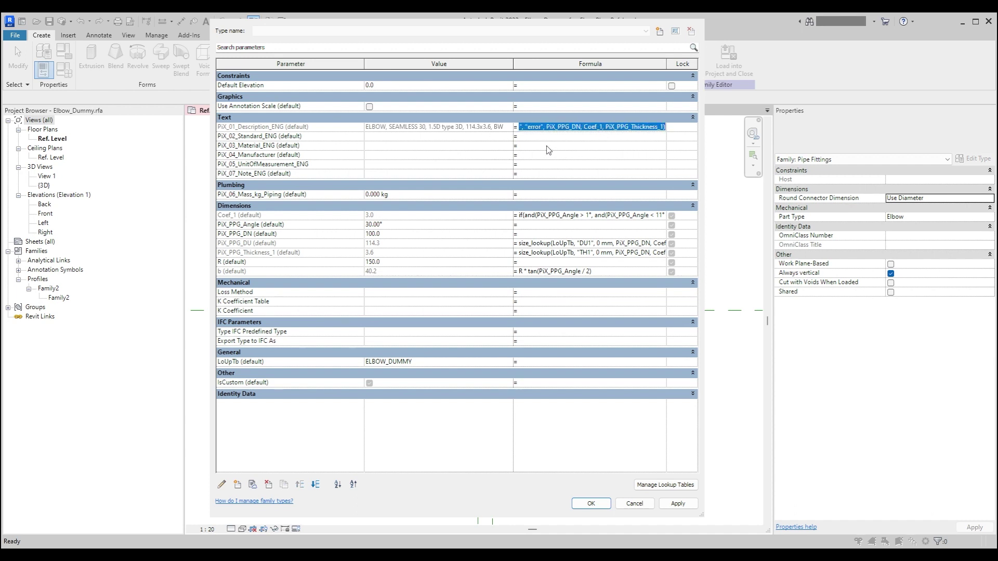
pyautogui.click(544, 139)
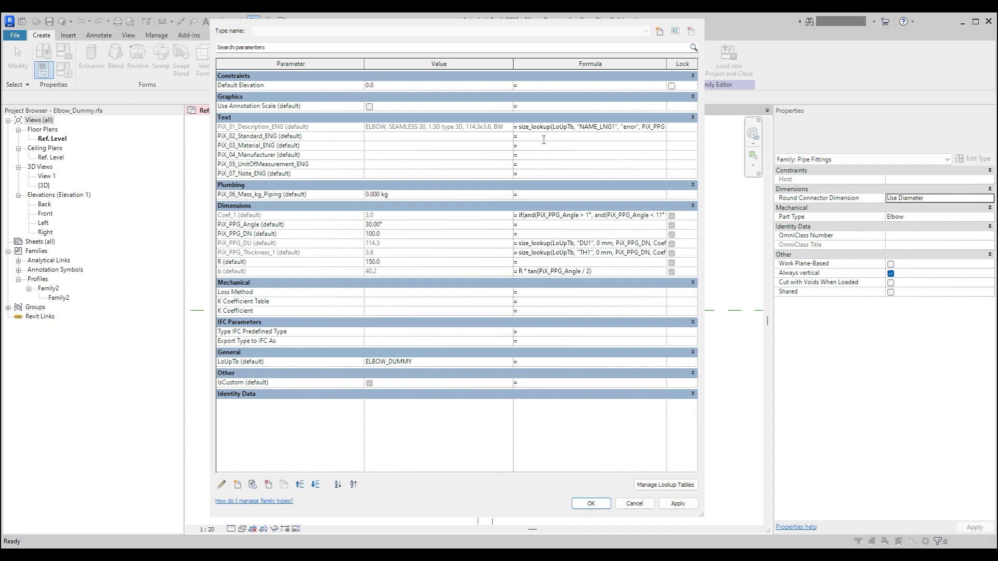
pyautogui.hotkey('ctrl', 'v')
pyautogui.moveTo(584, 136); pyautogui.dragTo(515, 133)
pyautogui.click(583, 136)
pyautogui.moveTo(576, 137); pyautogui.dragTo(595, 137)
pyautogui.write('St')
pyautogui.press('BackSpace')
pyautogui.press('BackSpace')
pyautogui.write('STANDARD')
pyautogui.press('Return')
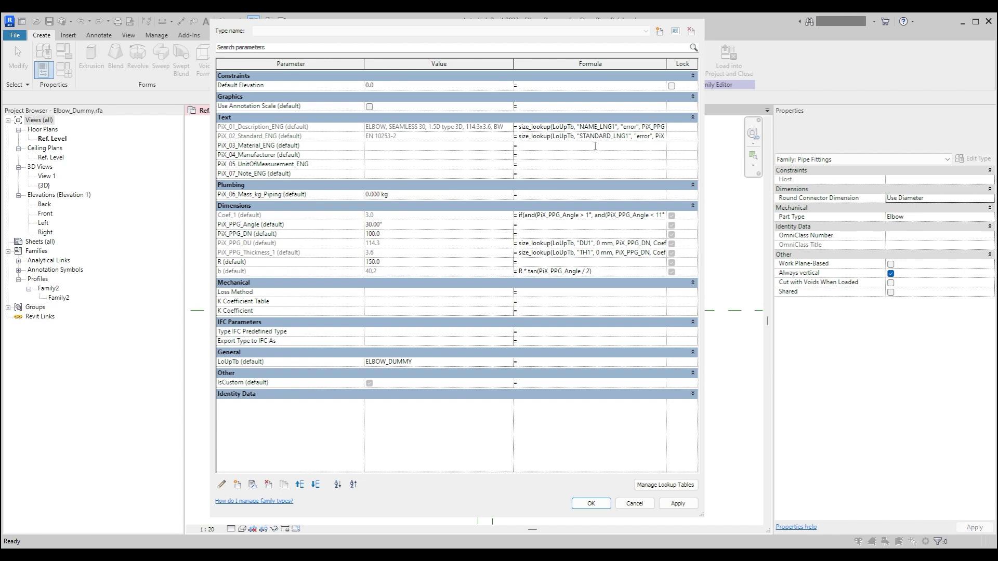
# Copy the PiX_02_Standard_ENG formula into the PiX_03_Material_ENG formula.
pyautogui.click(573, 139)
pyautogui.hotkey('ctrl', 'a')
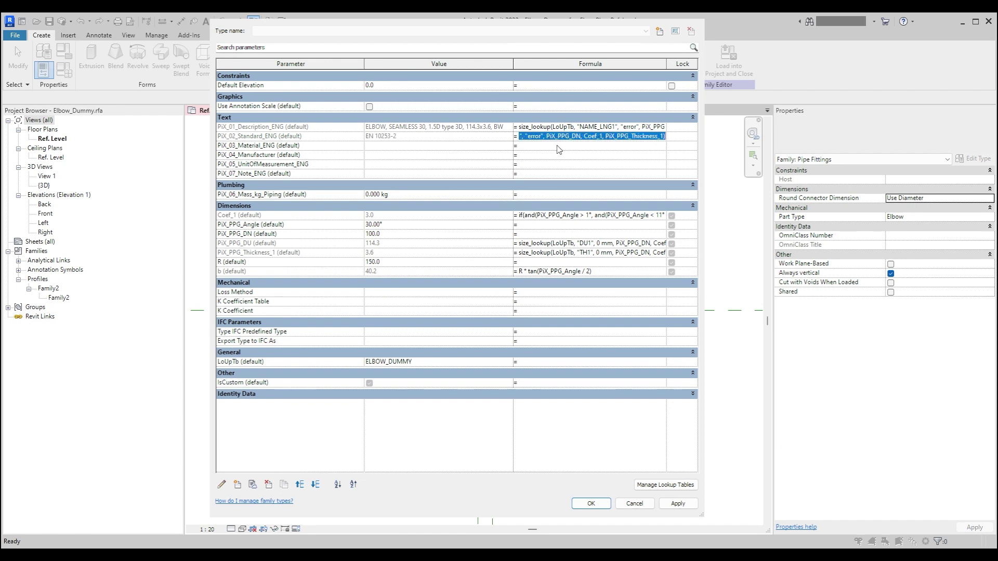
pyautogui.hotkey('ctrl', 'c')
pyautogui.click(560, 147)
pyautogui.hotkey('ctrl', 'v')
pyautogui.moveTo(564, 147); pyautogui.dragTo(483, 147)
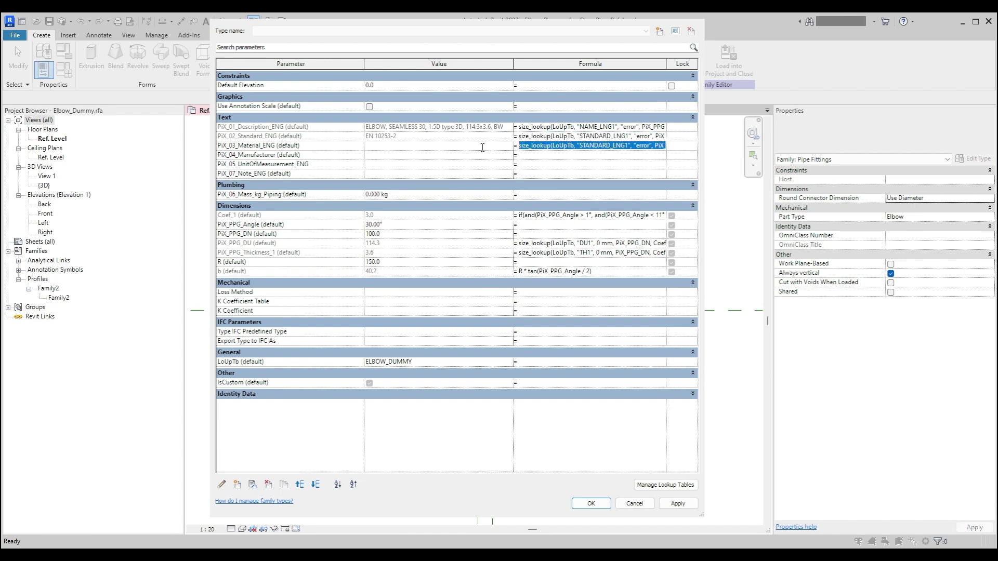
# Change the lookup column in the PiX_03_Material_ENG formula to "MATERIAL_LNG1".
pyautogui.click(580, 145)
pyautogui.moveTo(580, 146); pyautogui.dragTo(610, 146)
pyautogui.write('MEATERIA')
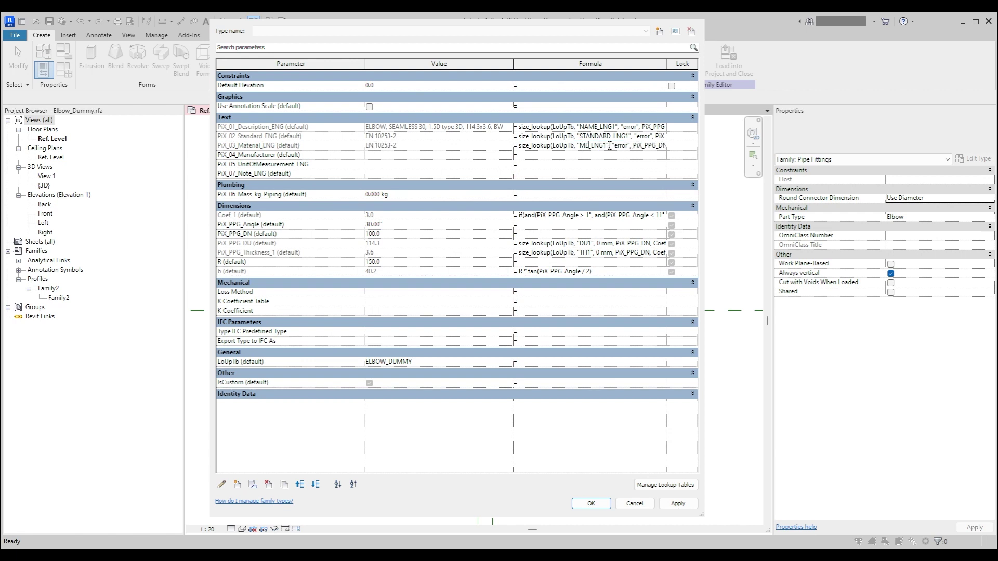
pyautogui.write('L')
pyautogui.press('BackSpace')
pyautogui.press('BackSpace')
pyautogui.press('BackSpace')
pyautogui.press('BackSpace')
pyautogui.press('BackSpace')
pyautogui.press('BackSpace')
pyautogui.press('BackSpace')
pyautogui.press('BackSpace')
pyautogui.write('ATERIAL')
pyautogui.press('Return')
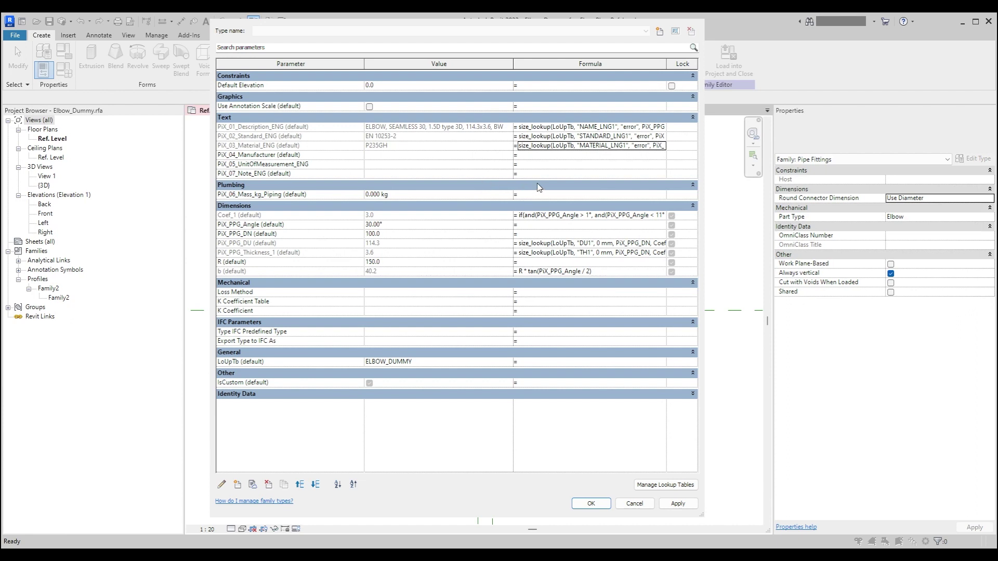
# Set the PiX_05_UnitOfMeasurement_ENG formula to the text "pcs." in quotation marks.
pyautogui.click(535, 165)
pyautogui.write('pcs.')
pyautogui.press('BackSpace')
pyautogui.press('BackSpace')
pyautogui.press('BackSpace')
pyautogui.press('BackSpace')
pyautogui.write('""p')
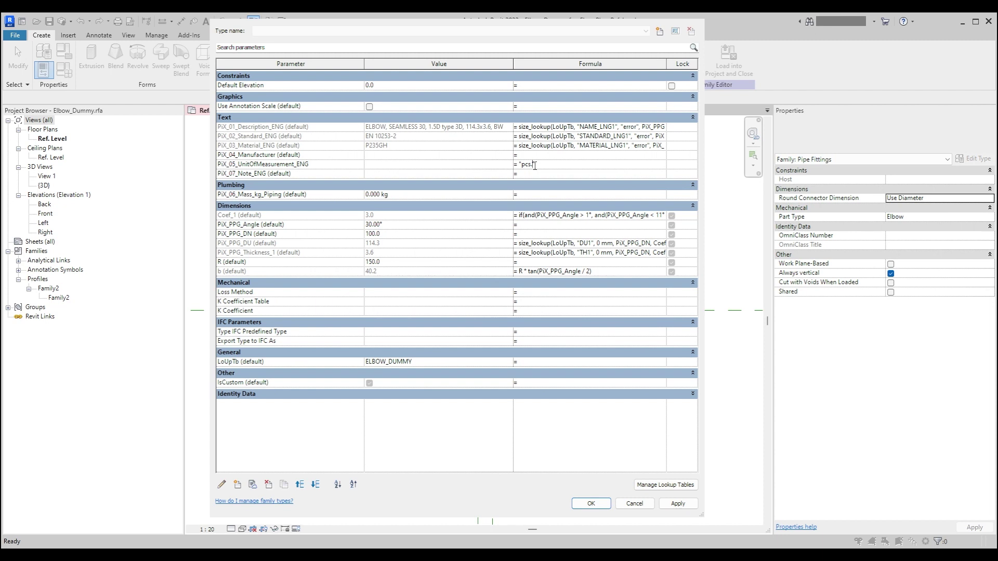
pyautogui.write('"')
pyautogui.press('Return')
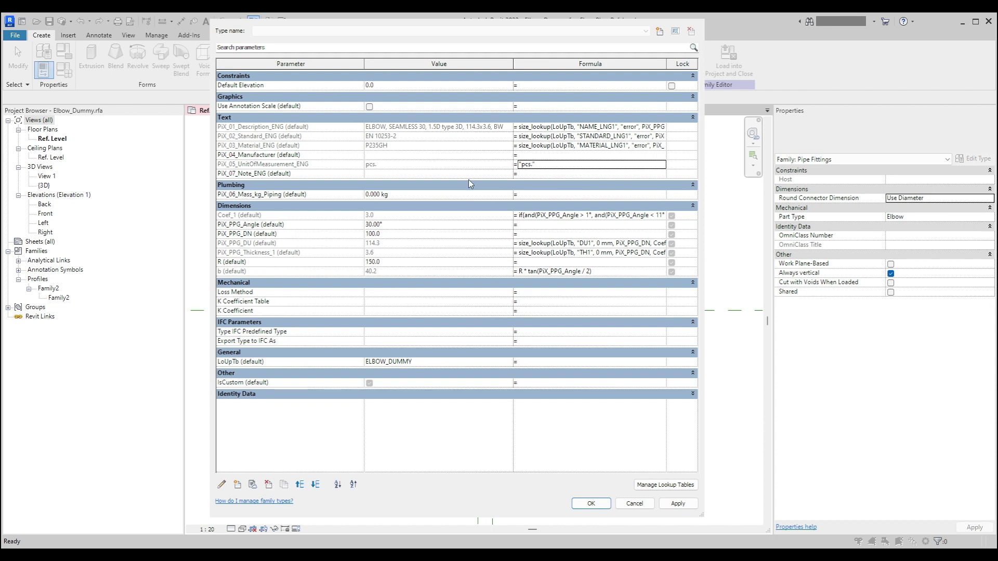
# Paste the copied size_lookup formula into PiX_06_Mass_kg_Piping and replace its "error" default with 0 kg.
pyautogui.click(530, 197)
pyautogui.hotkey('ctrl', 'v')
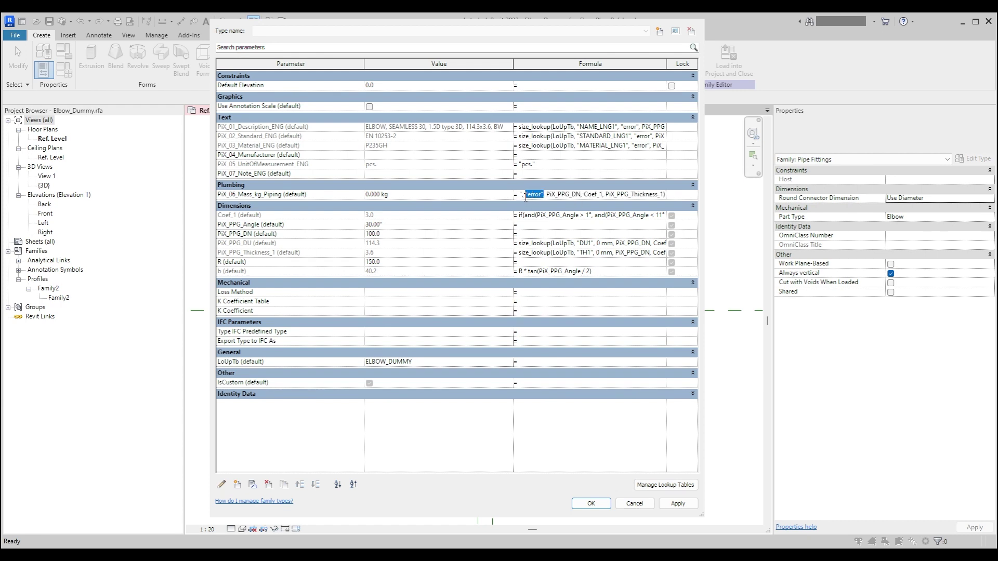
pyautogui.write('0 kg')
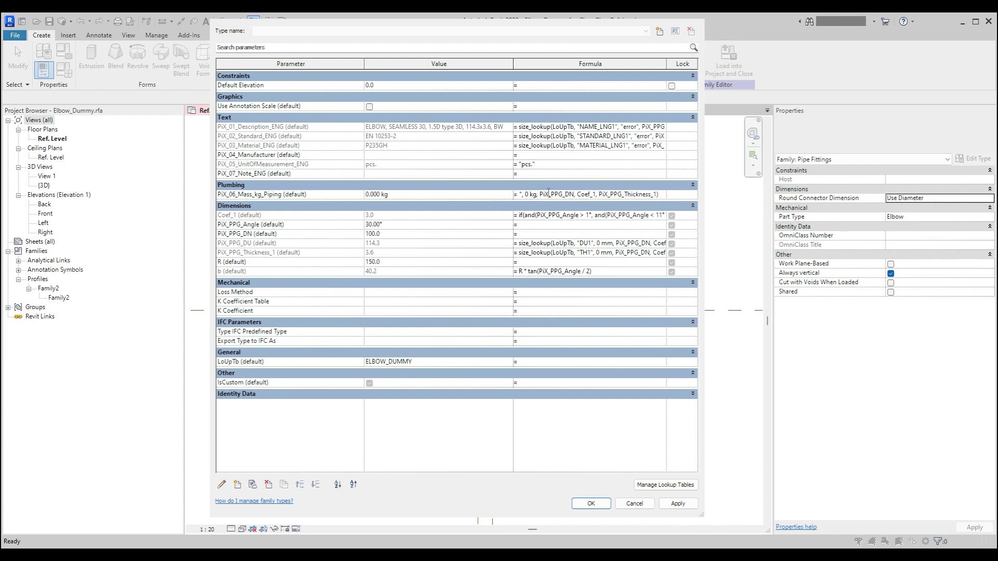
pyautogui.moveTo(548, 192); pyautogui.dragTo(519, 195)
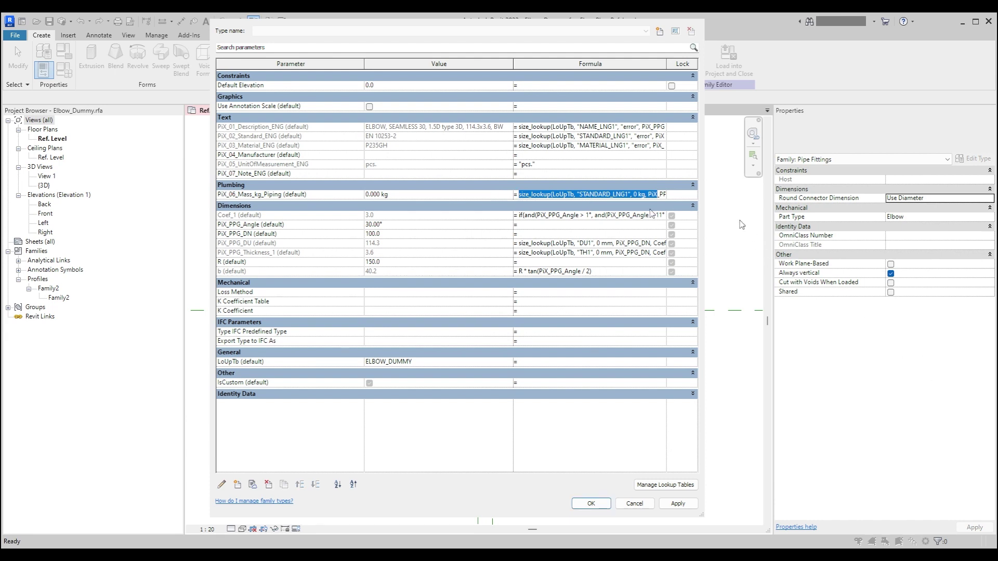
pyautogui.click(638, 194)
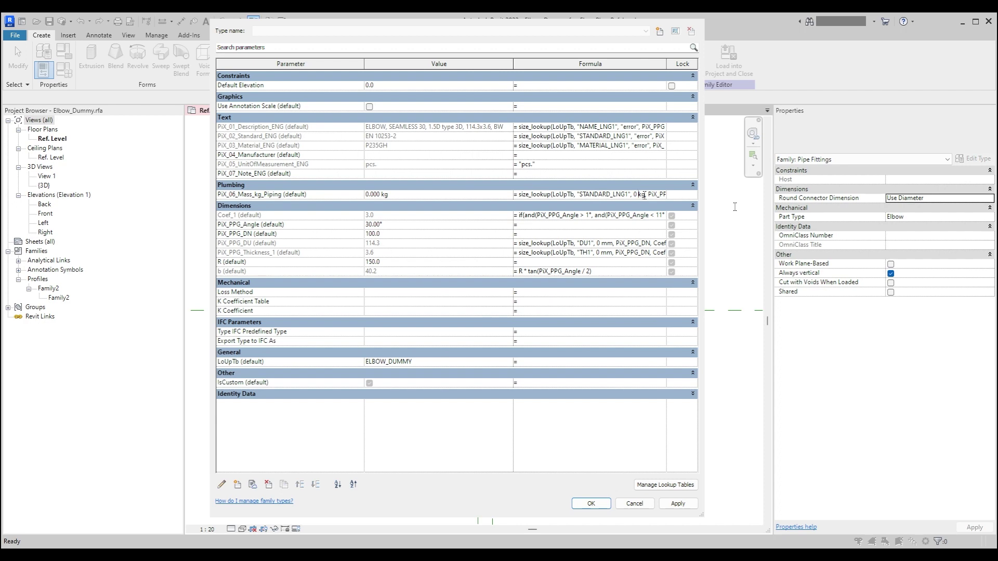
# Switch to the Excel workbook and look up the header name of the pipe mass column on ImportSheet.
pyautogui.hotkey('alt', 'Tab')
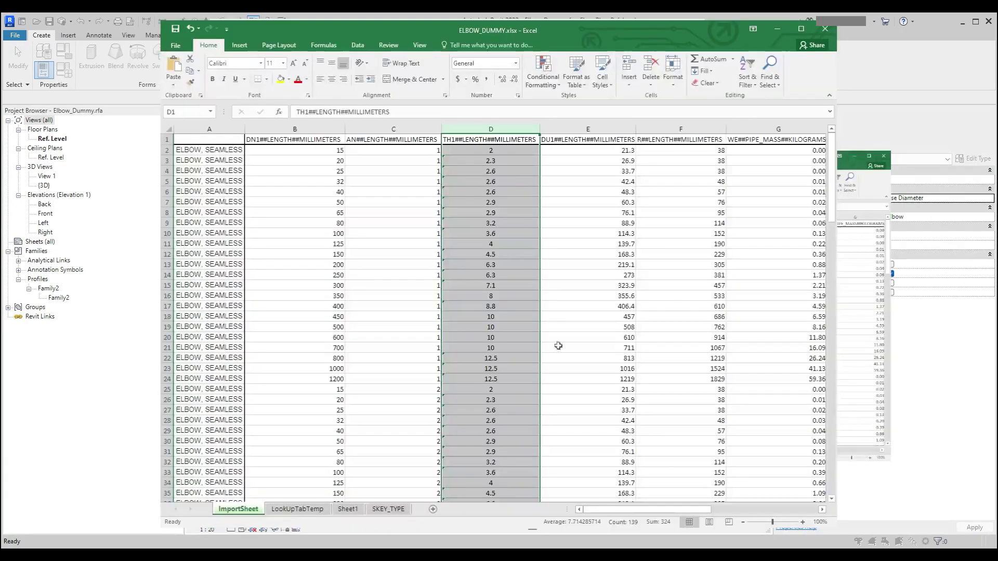
pyautogui.click(607, 222)
pyautogui.hscroll(2, 646, 212)
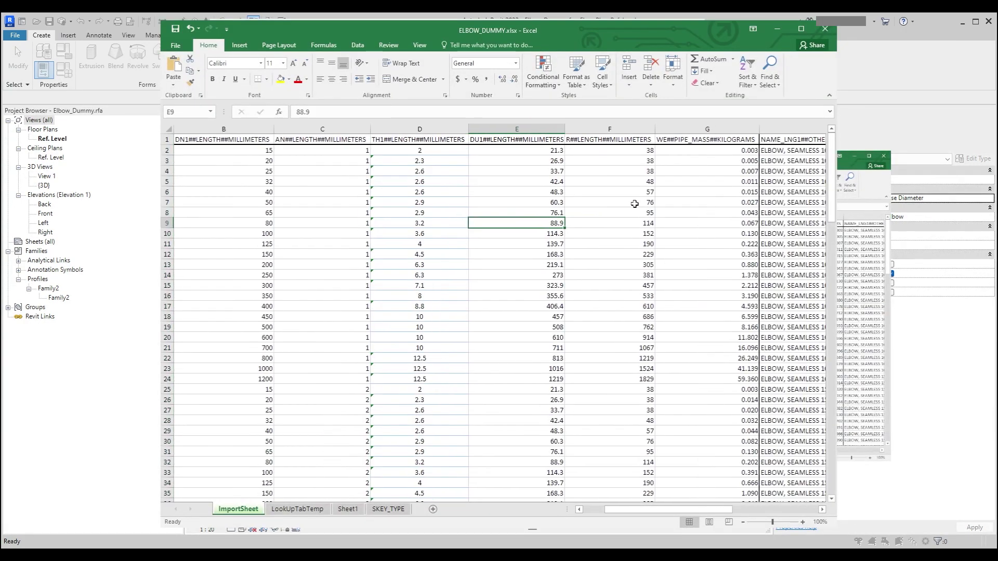
# Return to Revit, change the lookup column in the PiX_06_Mass_kg_Piping formula to "WE" and accept the family types.
pyautogui.click(770, 28)
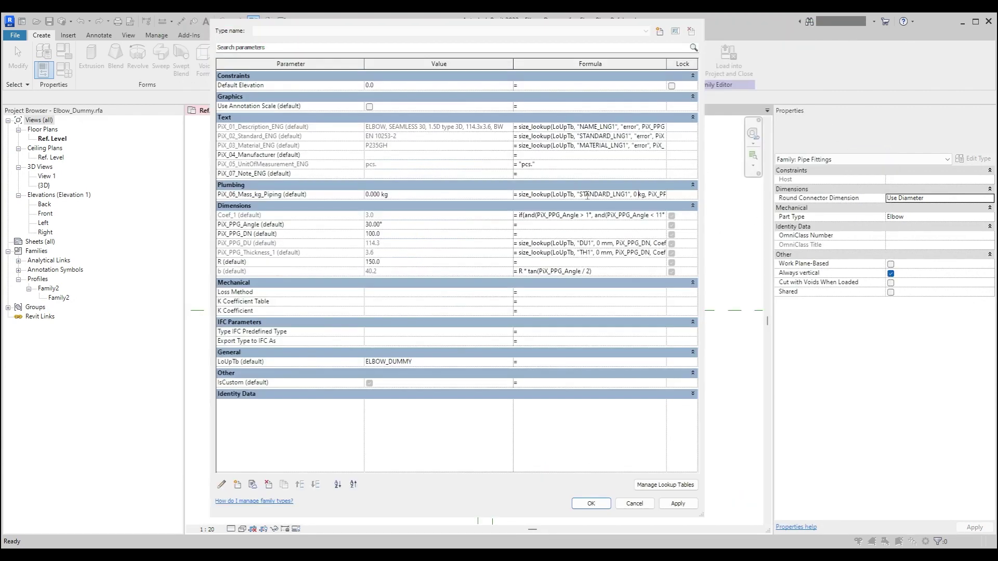
pyautogui.moveTo(581, 194); pyautogui.dragTo(630, 195)
pyautogui.write('WE')
pyautogui.click(615, 173)
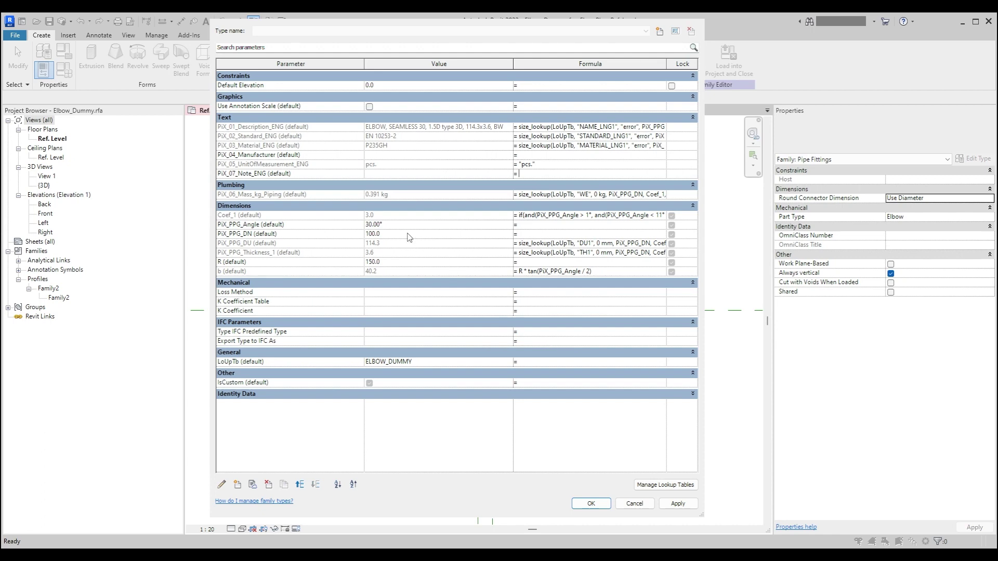
pyautogui.click(590, 504)
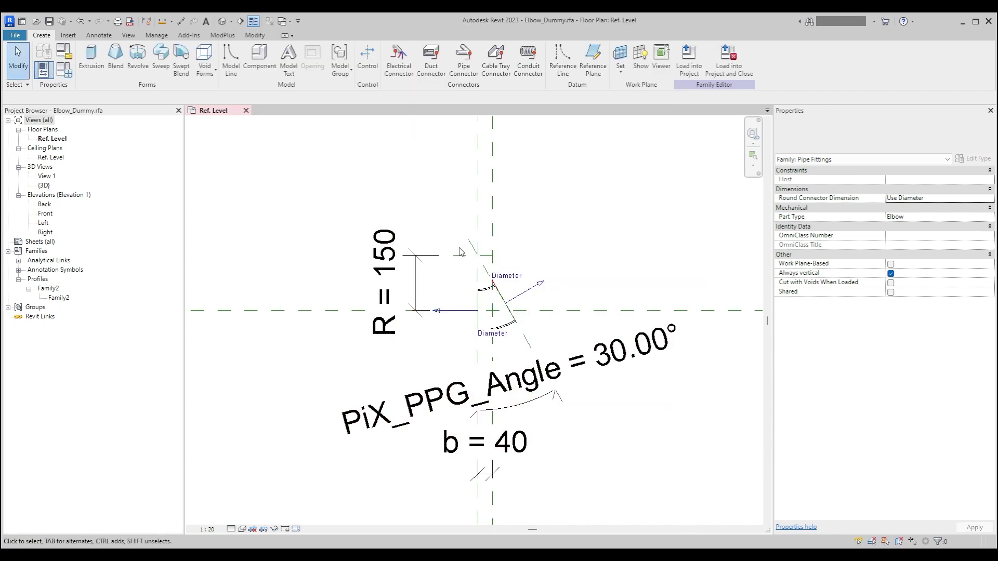
# Copy the PiX_PPG_Thickness_1 formula to R, change its lookup column to "R", and apply the family types.
pyautogui.scroll(3, 488, 287)
pyautogui.scroll(2, 479, 296)
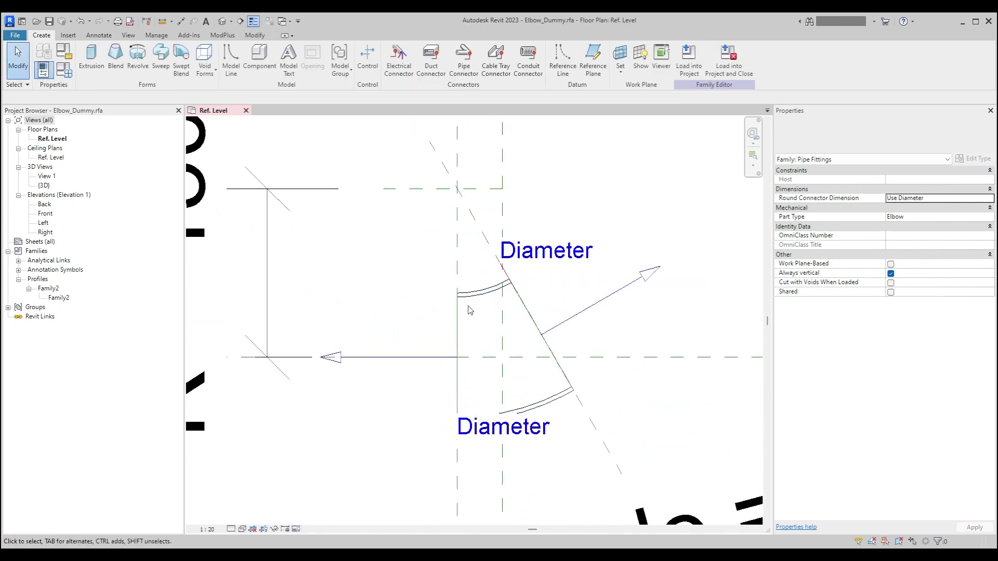
pyautogui.scroll(-3, 486, 299)
pyautogui.moveTo(485, 296); pyautogui.dragTo(510, 289)
pyautogui.click(65, 71)
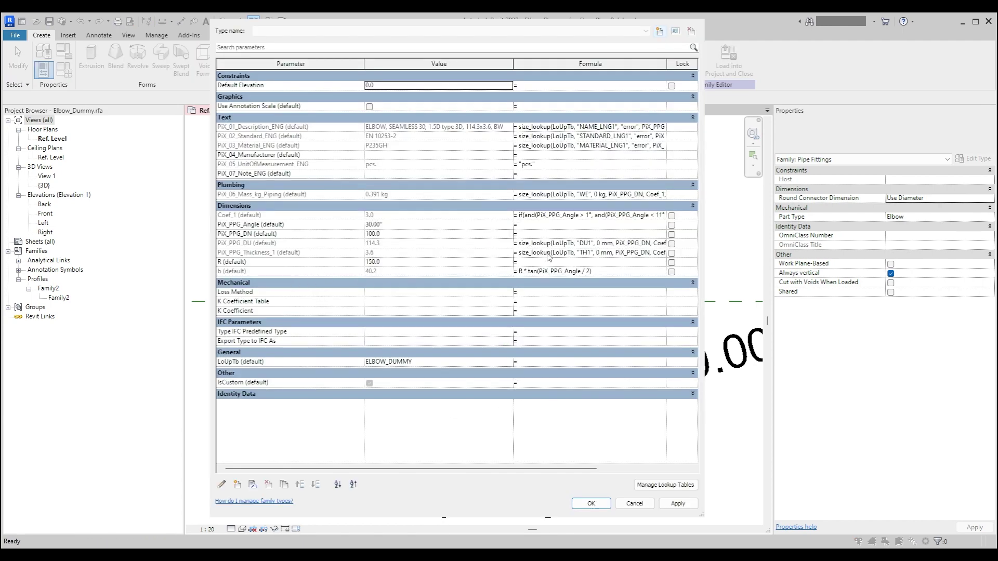
pyautogui.click(584, 253)
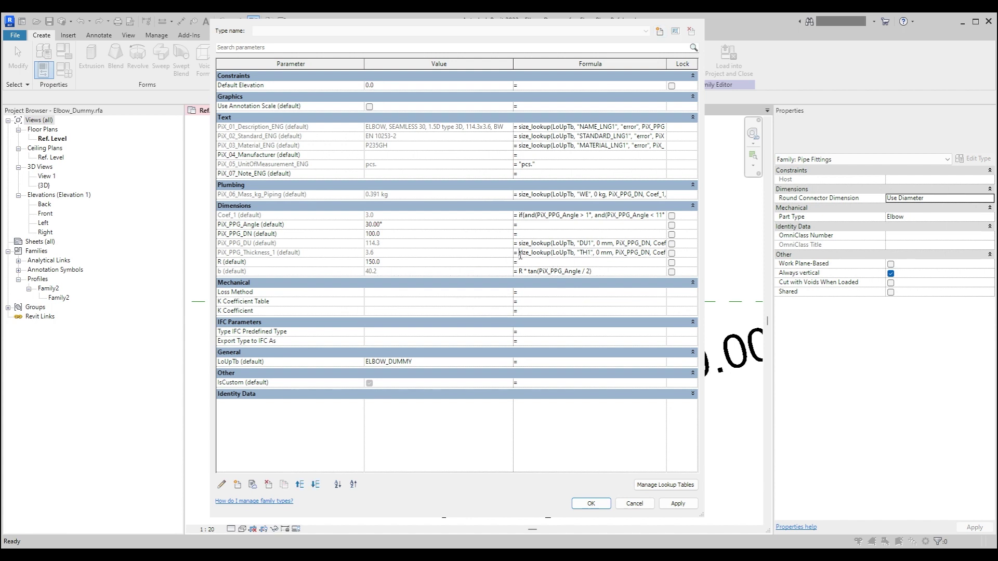
pyautogui.moveTo(520, 255); pyautogui.dragTo(763, 266)
pyautogui.hotkey('ctrl', 'c')
pyautogui.click(581, 262)
pyautogui.hotkey('ctrl', 'v')
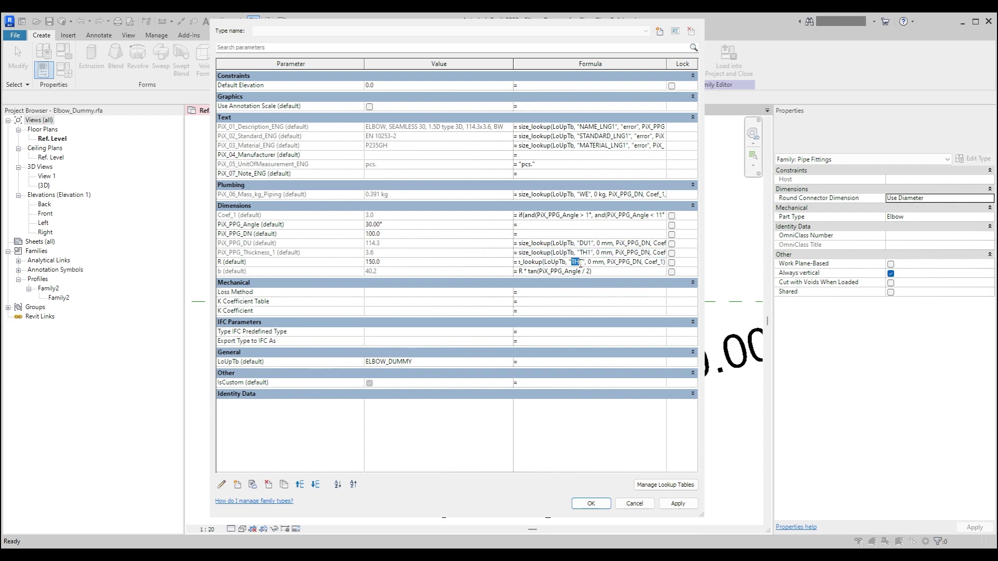
pyautogui.write('R')
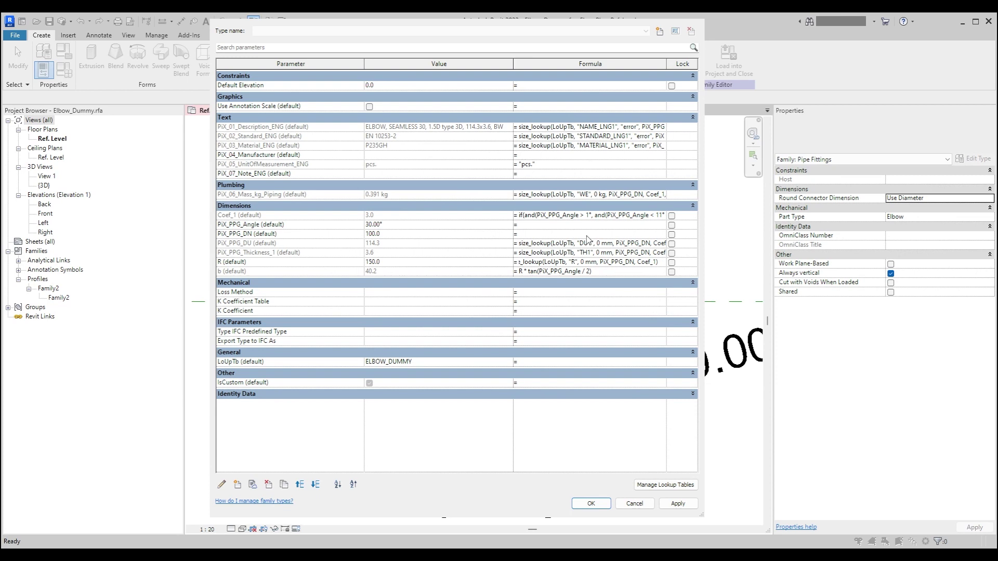
pyautogui.click(677, 503)
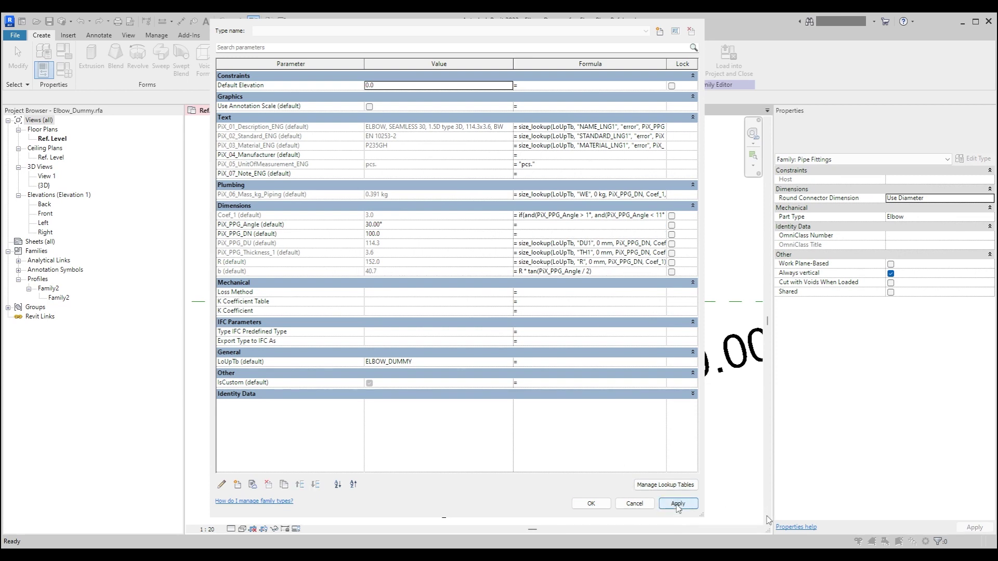
pyautogui.click(591, 503)
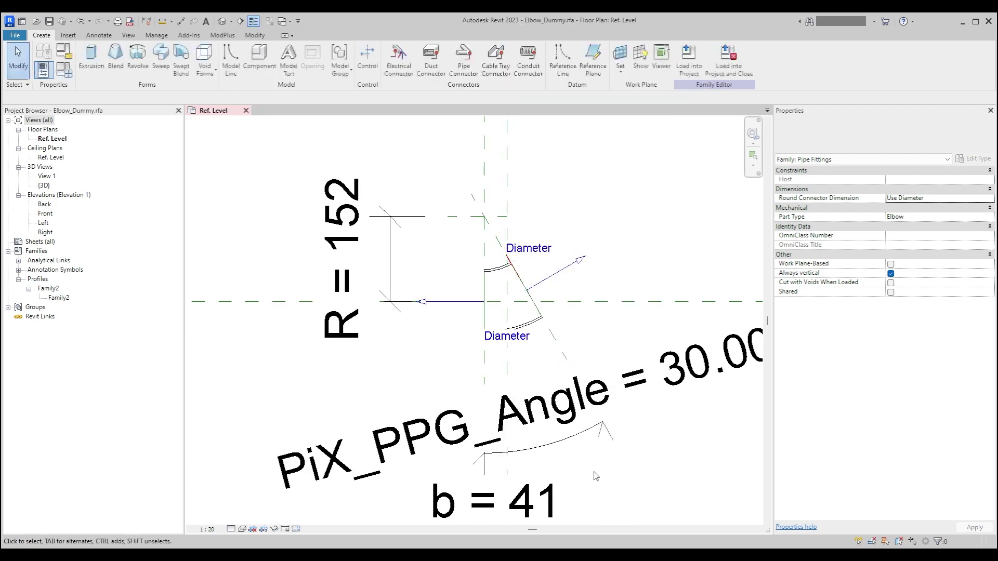
# Open the default 3D view of the elbow family to inspect its geometry.
pyautogui.scroll(-2, 577, 364)
pyautogui.scroll(-1, 570, 392)
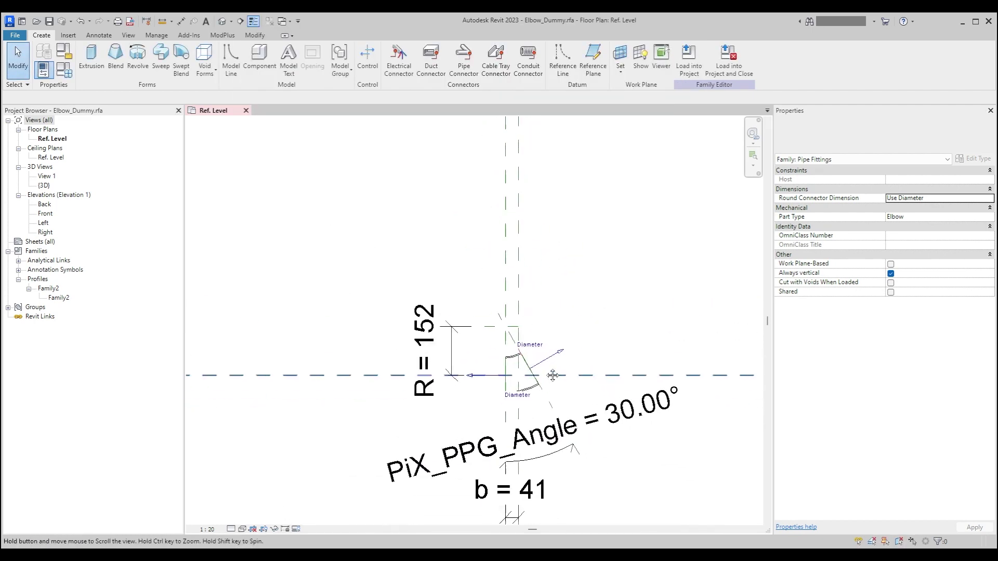
pyautogui.scroll(3, 587, 436)
pyautogui.scroll(-1, 587, 436)
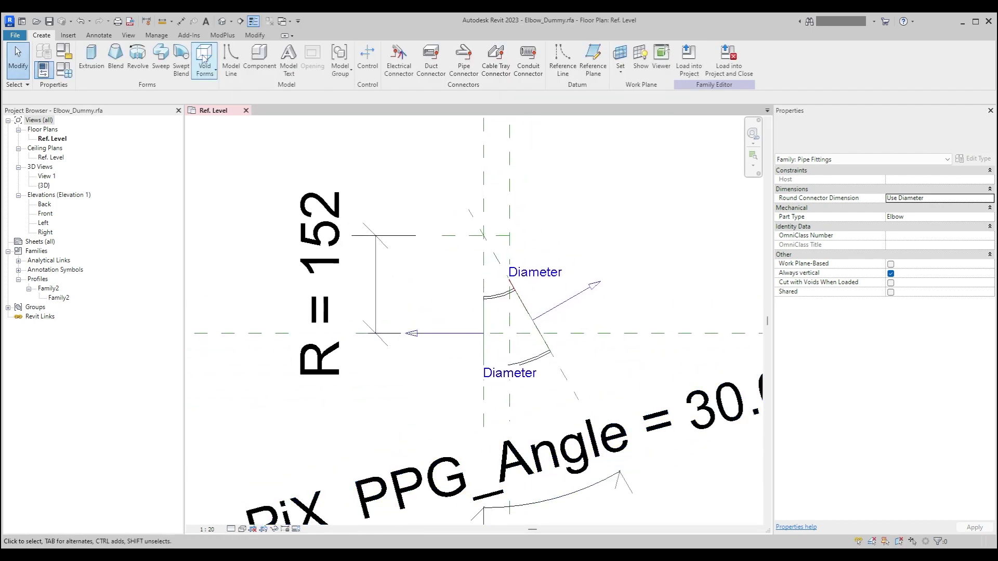
pyautogui.click(222, 21)
pyautogui.moveTo(528, 304); pyautogui.dragTo(499, 304)
# Set PiX_PPG_DN to 300 in the family types and accept, then check the resized elbow in 3D.
pyautogui.click(72, 74)
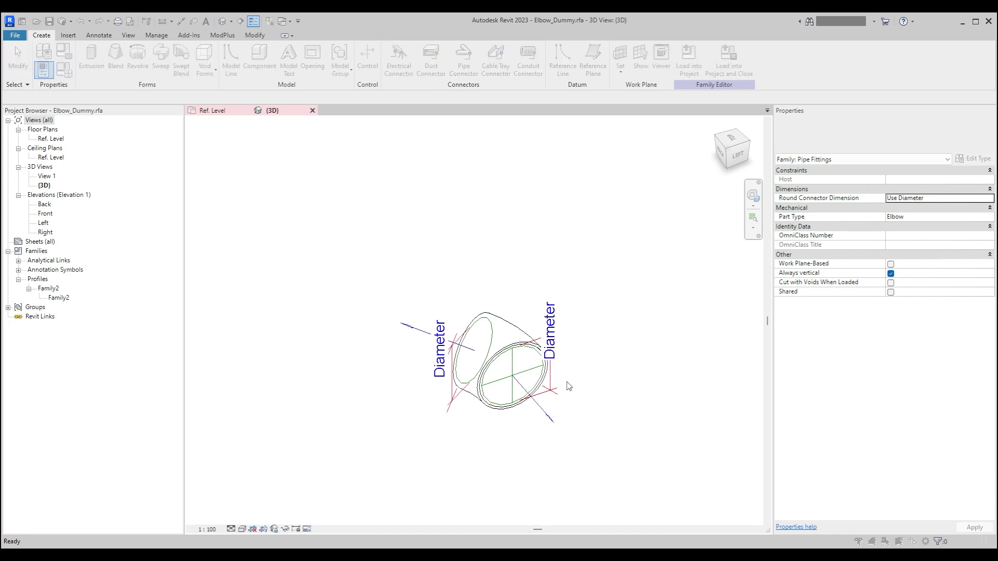
pyautogui.click(412, 234)
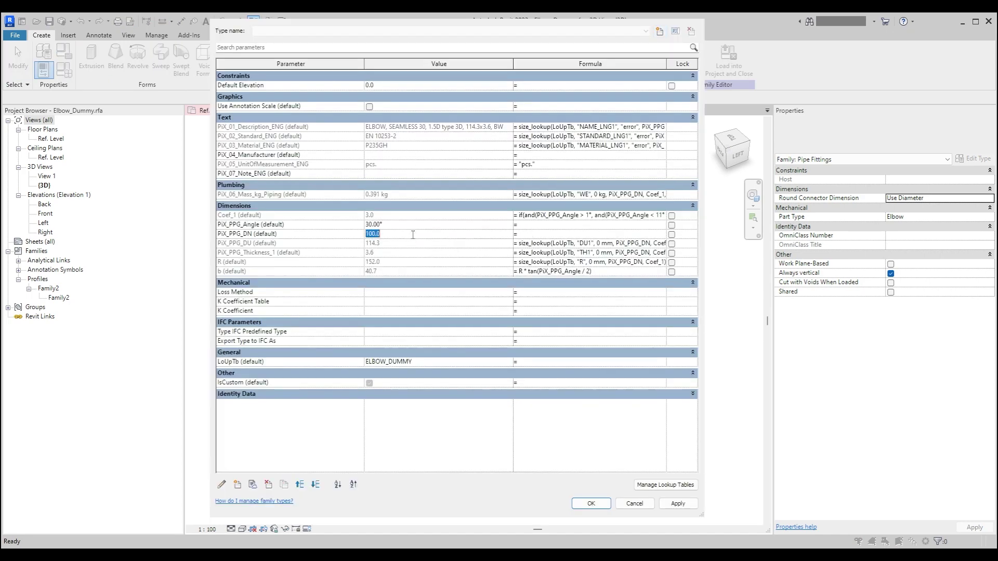
pyautogui.write('150')
pyautogui.press('Tab')
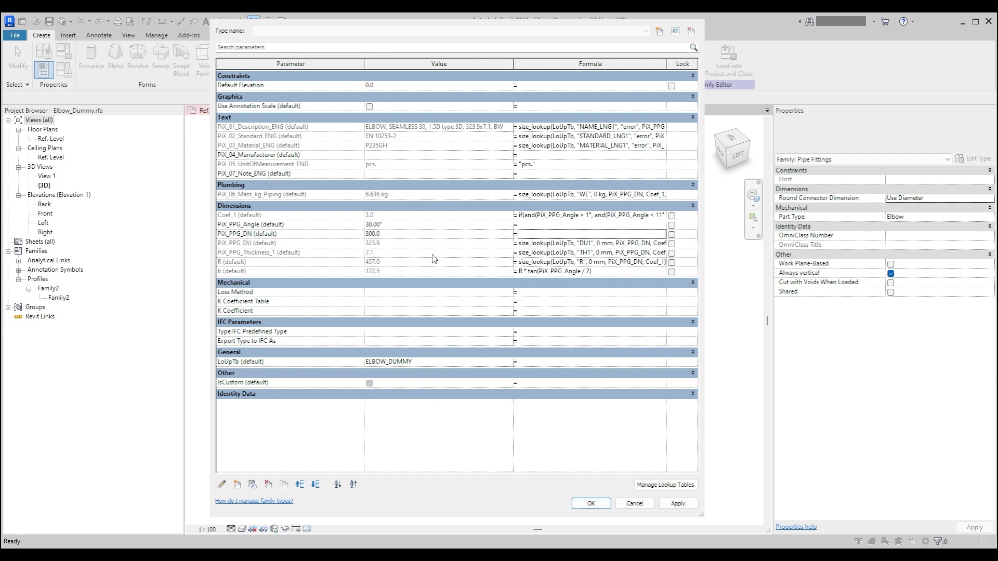
pyautogui.click(590, 504)
pyautogui.moveTo(502, 332); pyautogui.dragTo(452, 317)
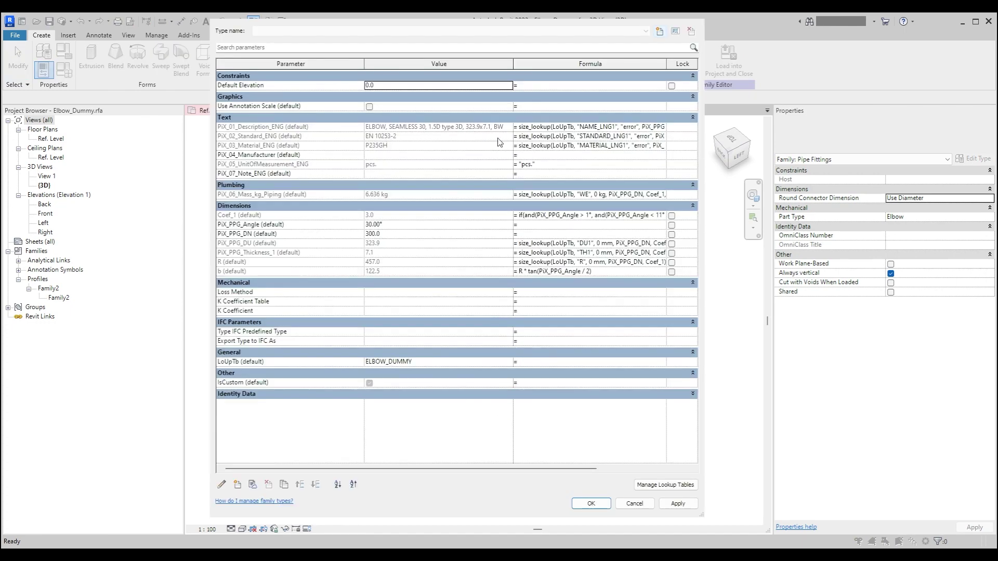
# Set PiX_PPG_Angle to 60° in the family types, apply and accept it, and check the elbow in 3D.
pyautogui.click(408, 223)
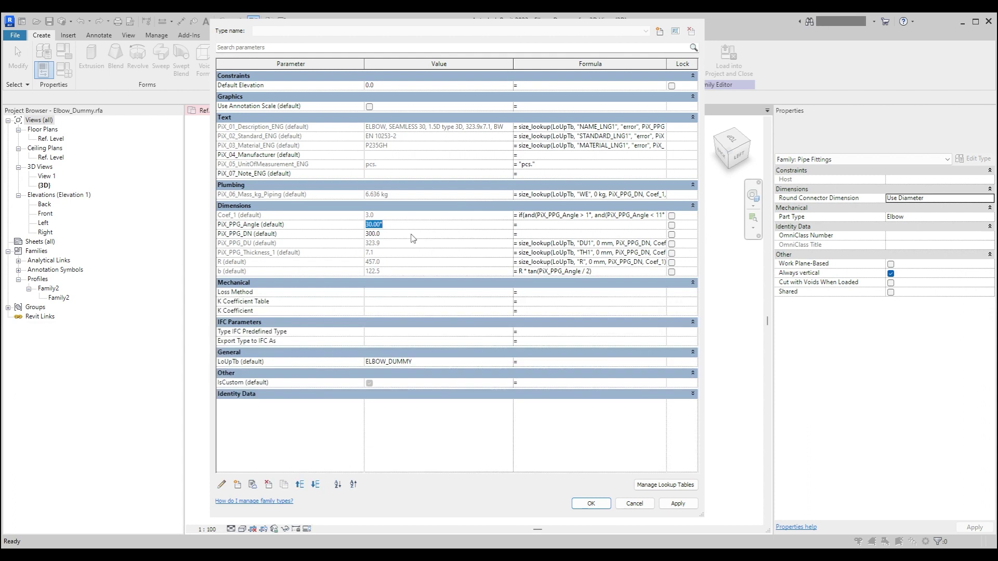
pyautogui.write('60')
pyautogui.press('Tab')
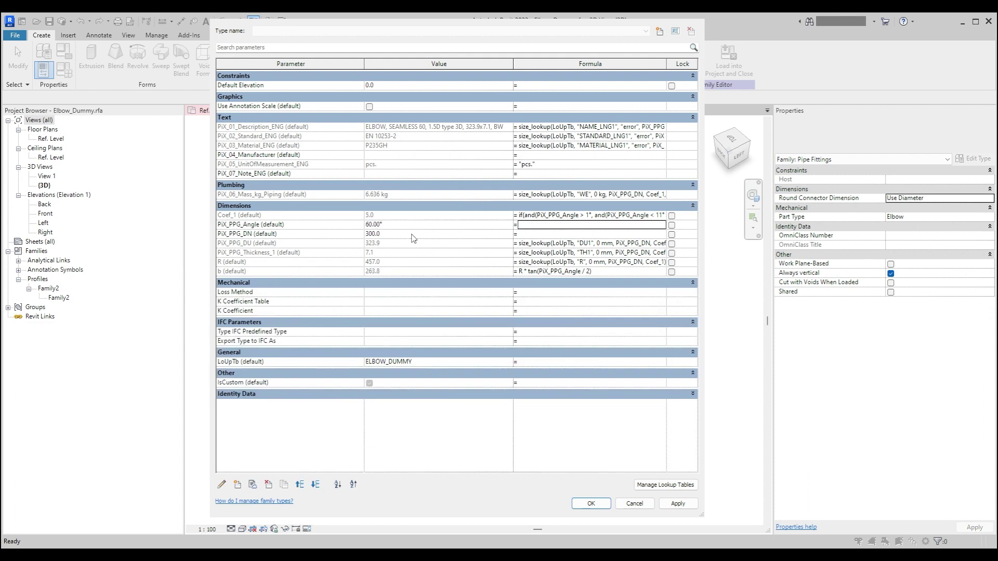
pyautogui.click(677, 504)
pyautogui.click(590, 504)
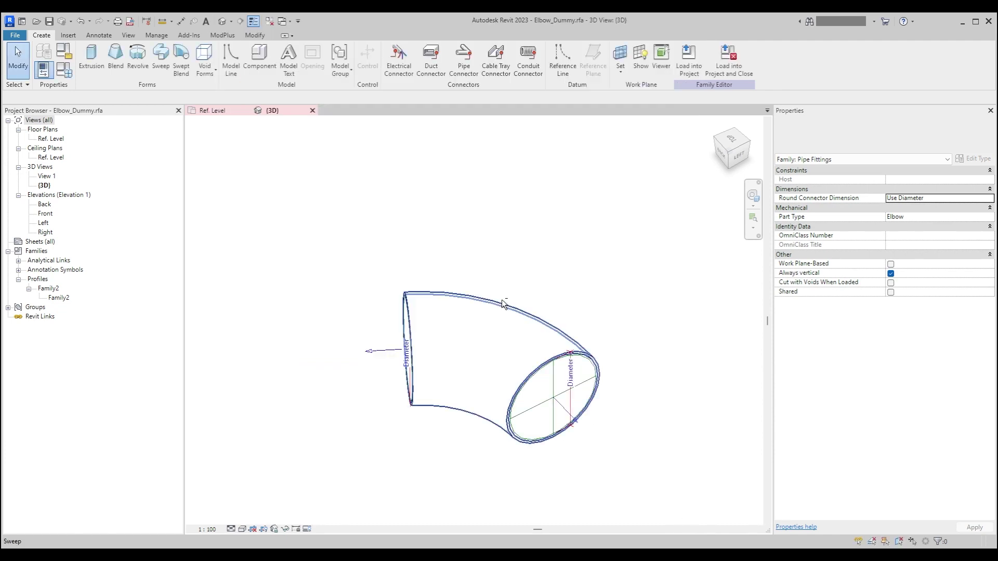
pyautogui.moveTo(501, 299); pyautogui.dragTo(416, 286)
# Close the inactive views and create a new project from the Construction Template.
pyautogui.click(269, 21)
pyautogui.moveTo(575, 297); pyautogui.dragTo(548, 268)
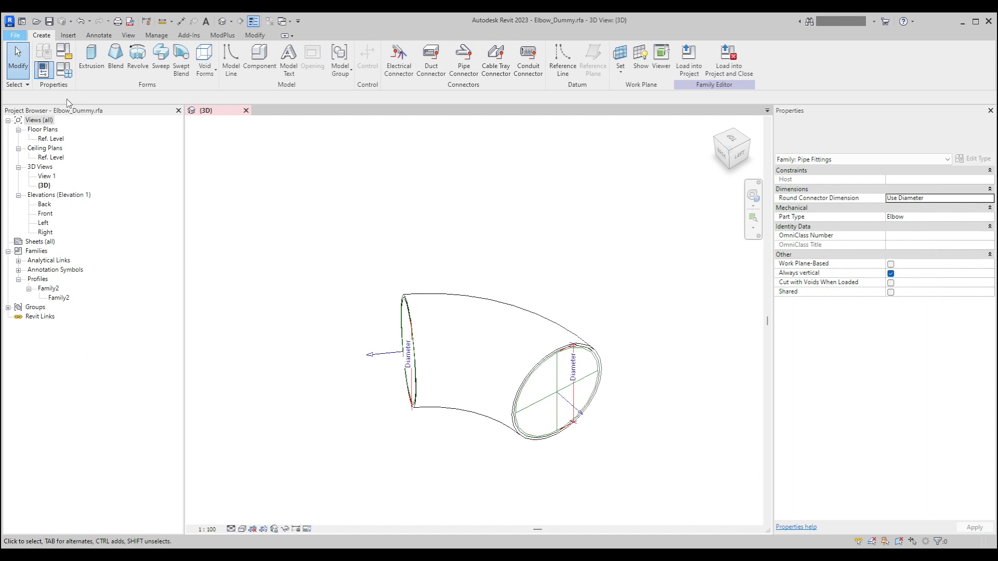
pyautogui.hotkey('ctrl', 'n')
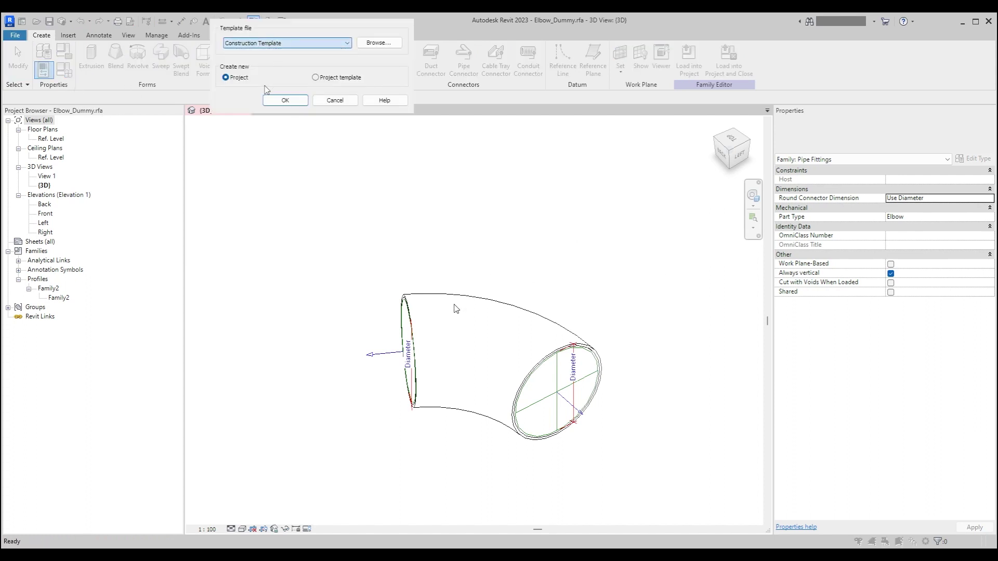
pyautogui.click(284, 100)
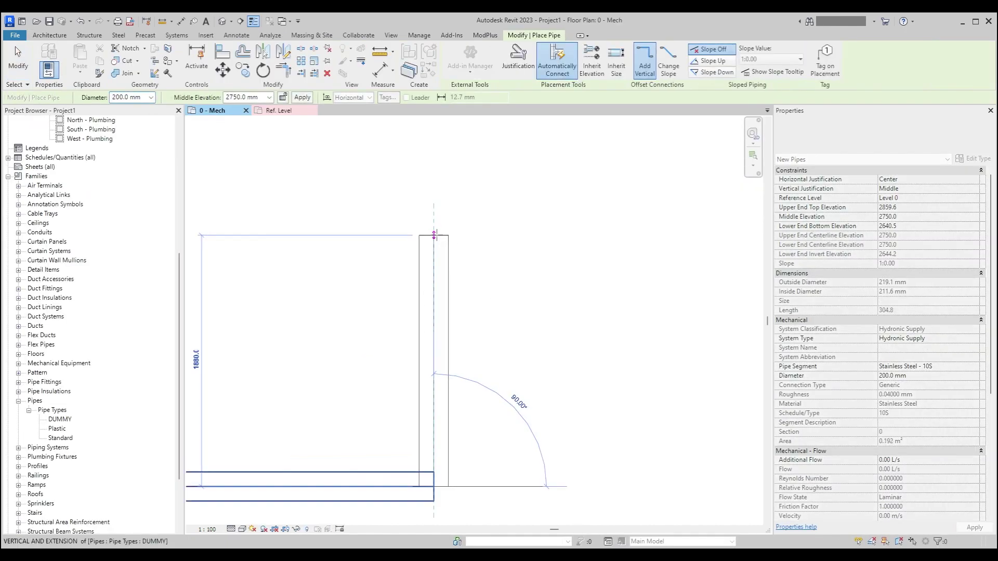
# Continue the 200 mm DUMMY pipe run on the 0 - Mech plan with 90° bends up, across and back down.
pyautogui.click(434, 235)
pyautogui.click(648, 236)
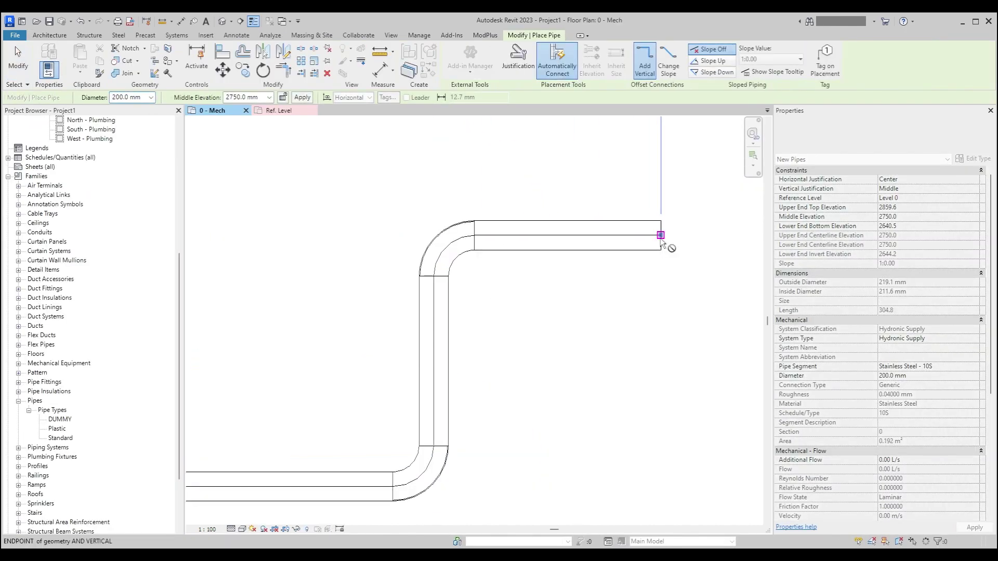
pyautogui.scroll(-2, 661, 438)
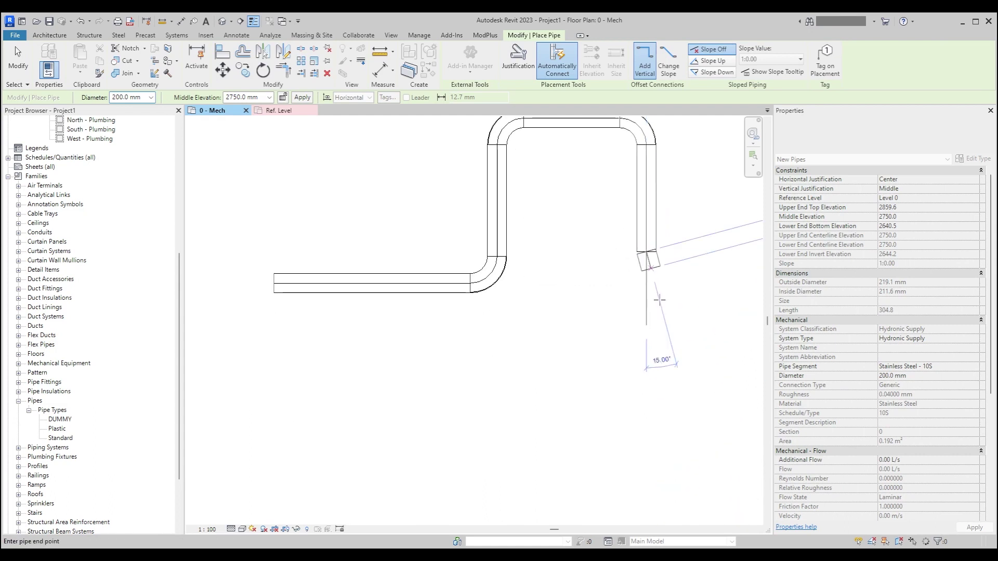
pyautogui.click(646, 382)
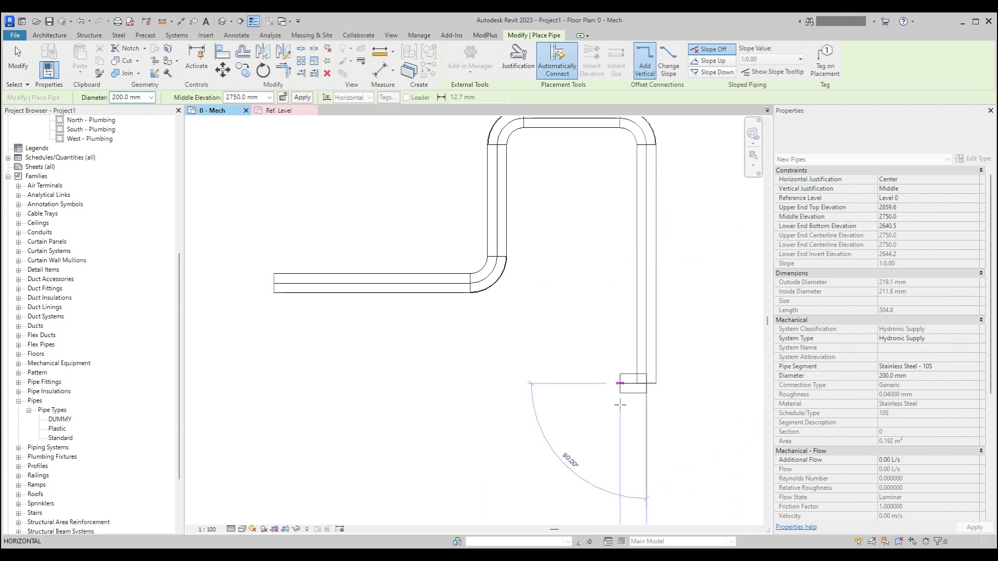
# Extend the pipe run with bends of 45°, 45°, 60°, 30°, 20° and 10°, and finish placing pipes.
pyautogui.click(565, 464)
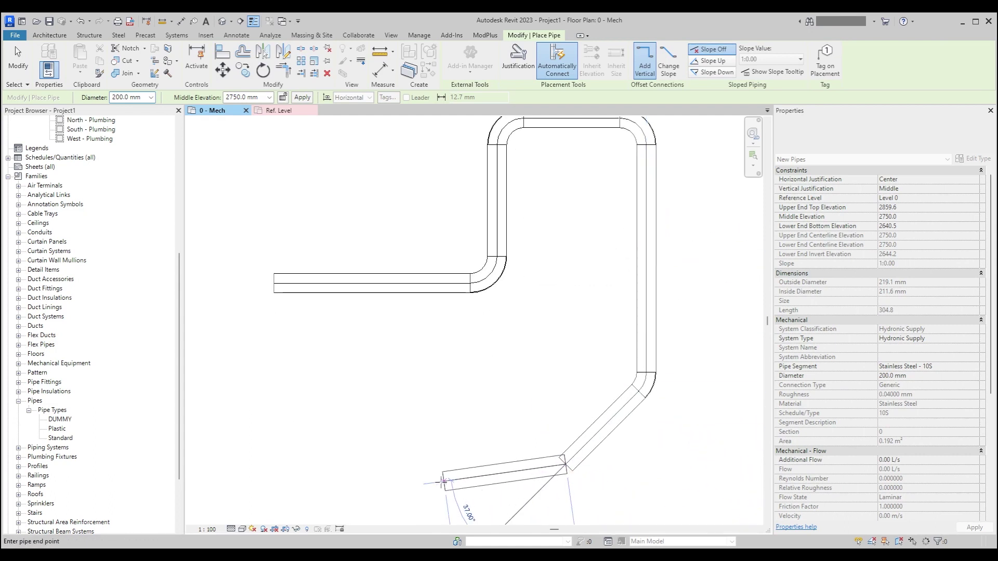
pyautogui.click(416, 464)
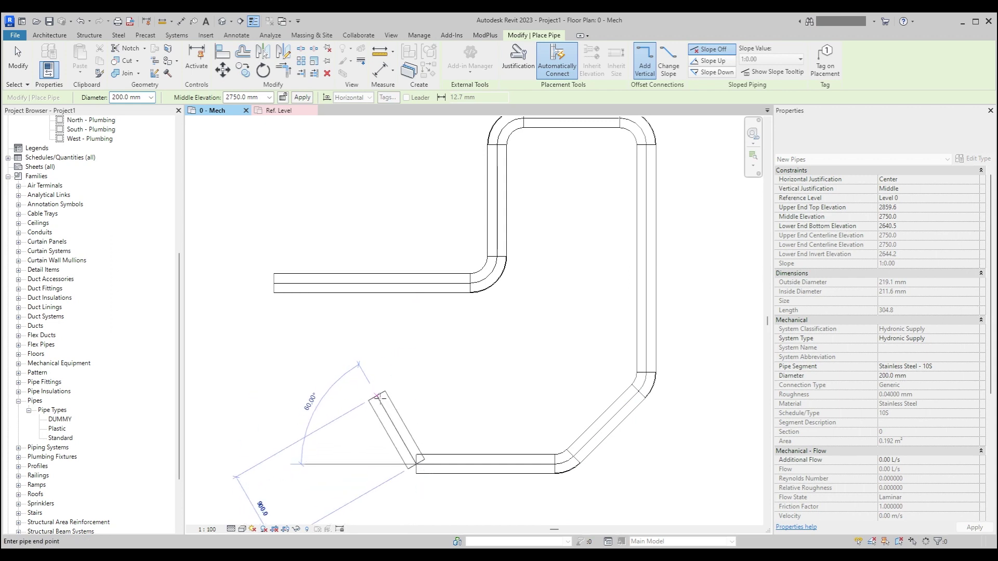
pyautogui.click(377, 398)
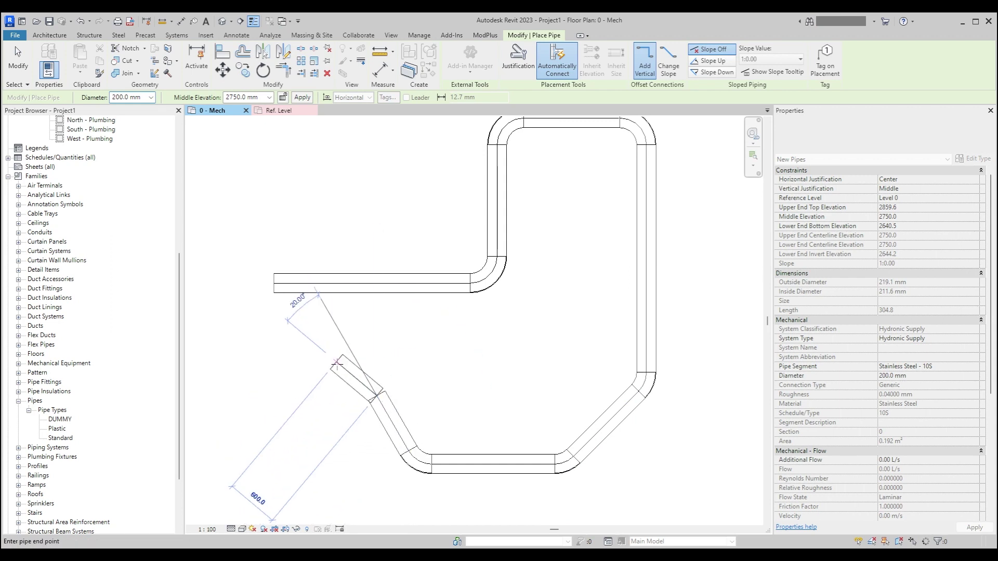
pyautogui.click(326, 364)
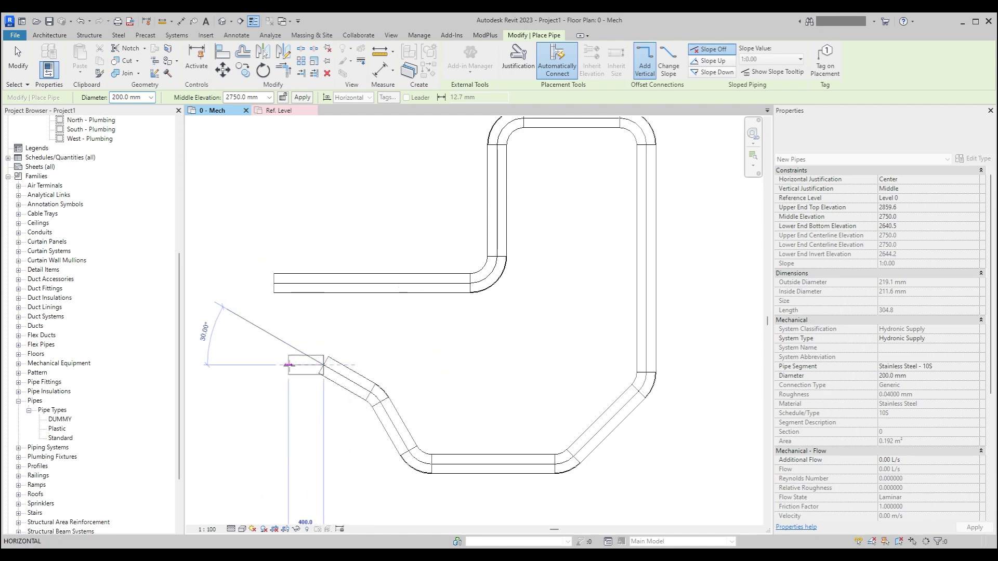
pyautogui.click(263, 353)
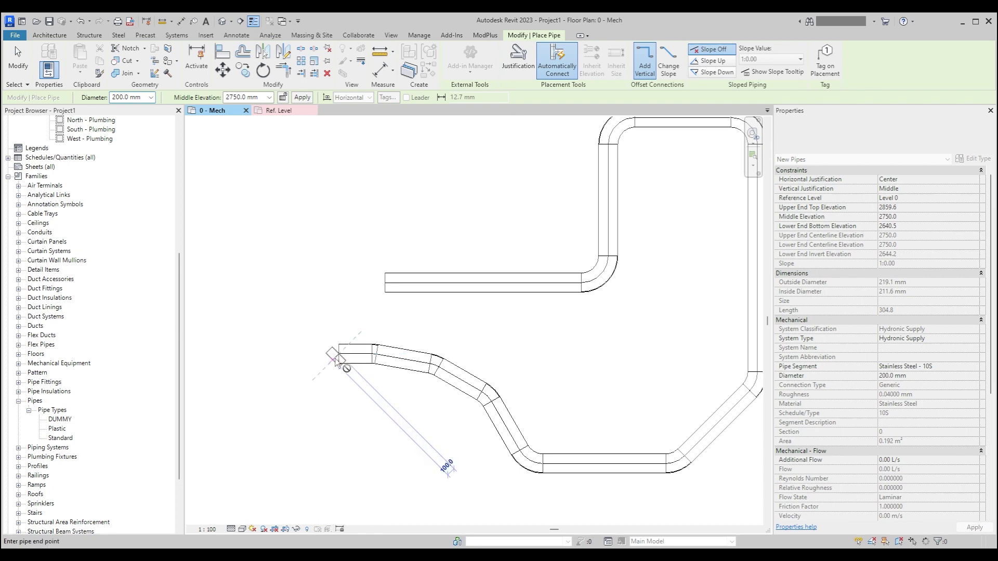
pyautogui.press('Escape')
pyautogui.press('Escape')
# Select the 10° elbow near the end of the run and examine its description, mass and dimensions.
pyautogui.scroll(4, 370, 351)
pyautogui.scroll(2, 374, 351)
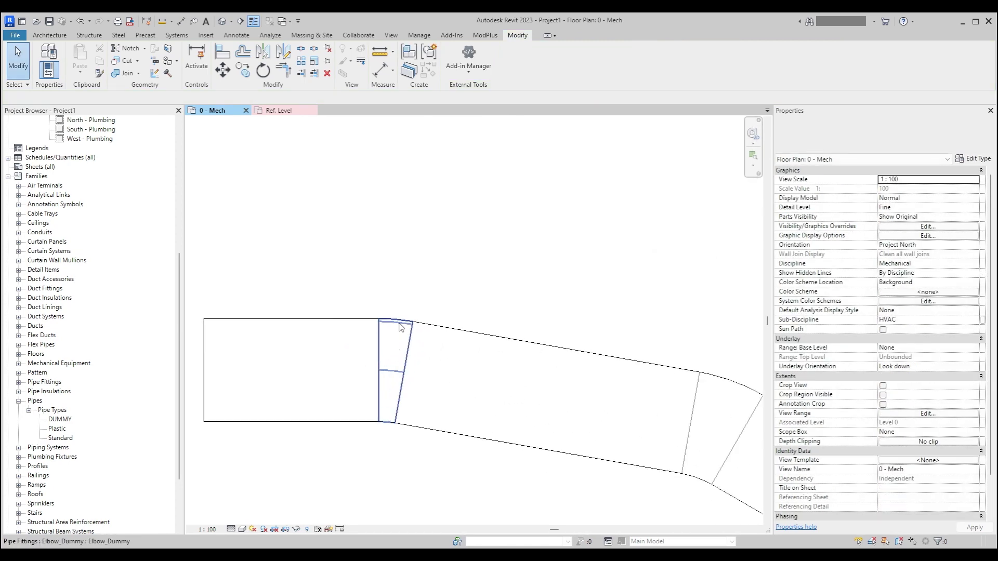
pyautogui.click(406, 325)
pyautogui.press('Escape')
pyautogui.click(407, 321)
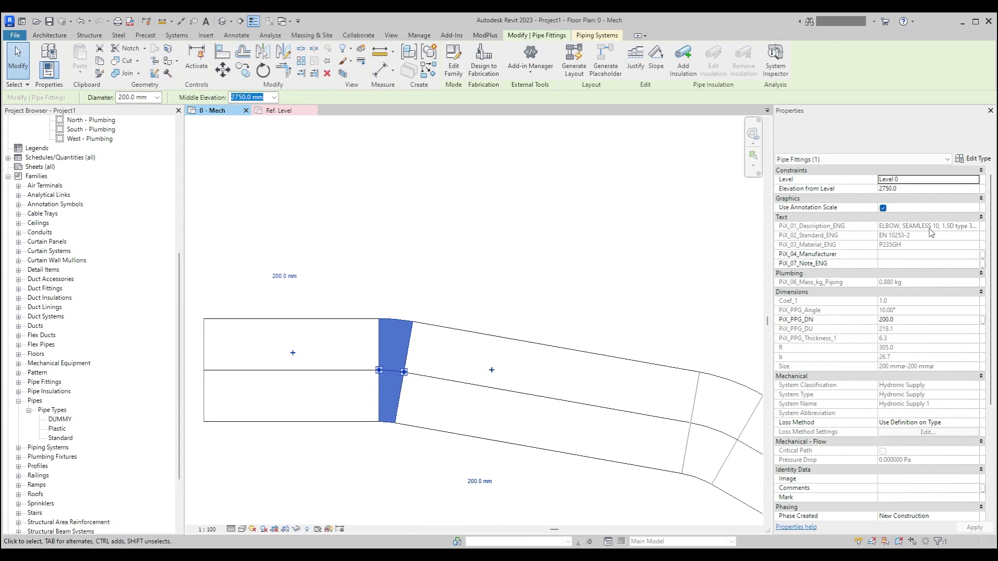
# Select the 20° elbow and the adjacent 30° elbow in turn and examine their descriptions, angles and masses.
pyautogui.scroll(-2, 484, 312)
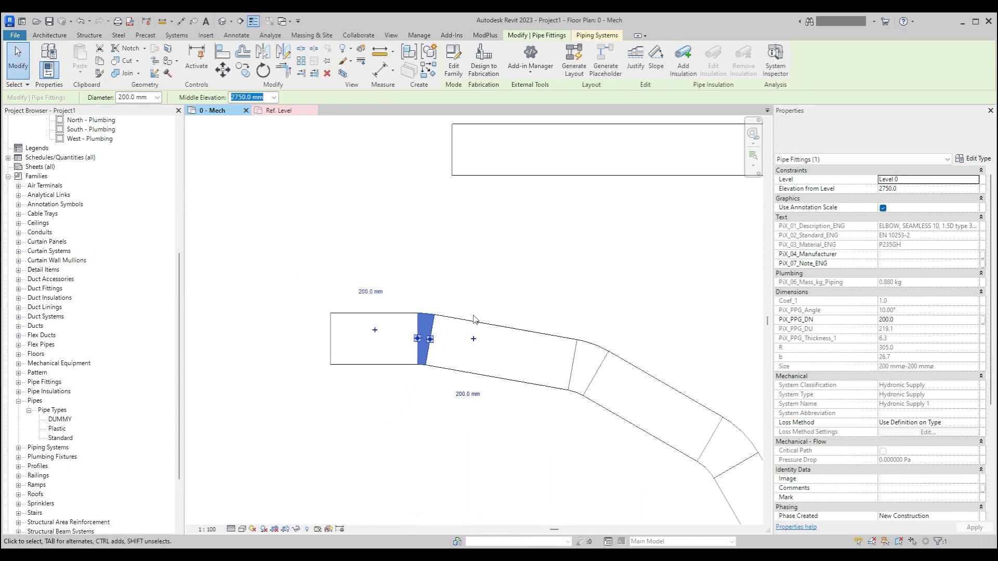
pyautogui.moveTo(471, 317); pyautogui.dragTo(316, 322)
pyautogui.click(436, 367)
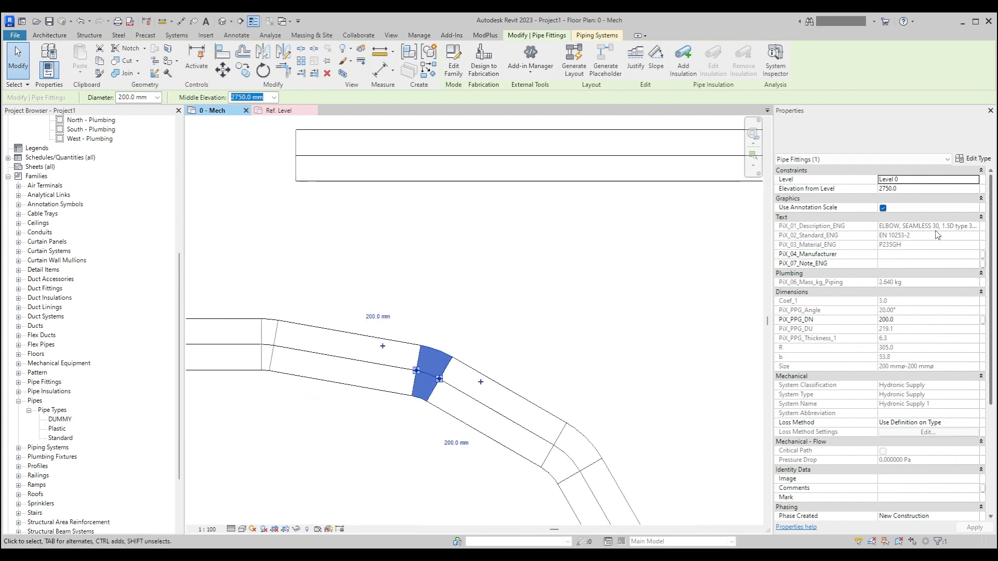
pyautogui.moveTo(471, 407); pyautogui.dragTo(356, 306)
pyautogui.click(490, 356)
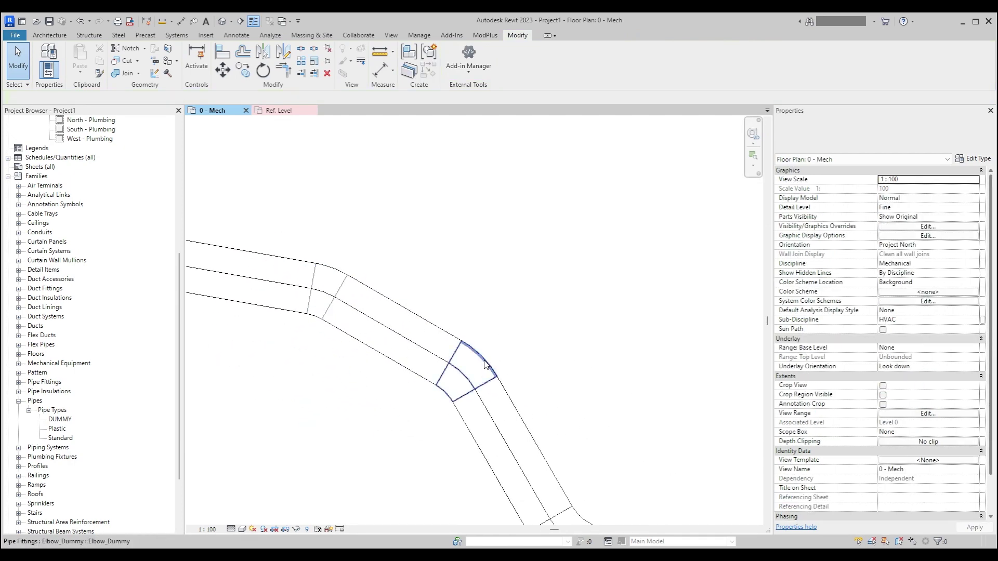
pyautogui.click(467, 369)
# Select the 60° elbow and the neighbouring 45° elbow in turn and compare their descriptions and lookup values.
pyautogui.scroll(-2, 445, 337)
pyautogui.moveTo(444, 338); pyautogui.dragTo(389, 294)
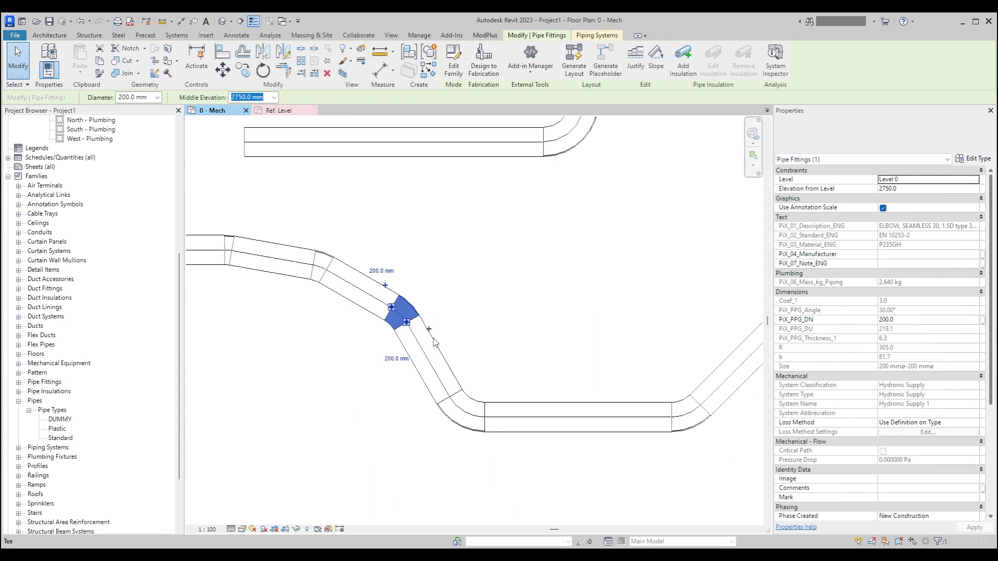
pyautogui.click(482, 426)
pyautogui.moveTo(616, 329); pyautogui.dragTo(467, 349)
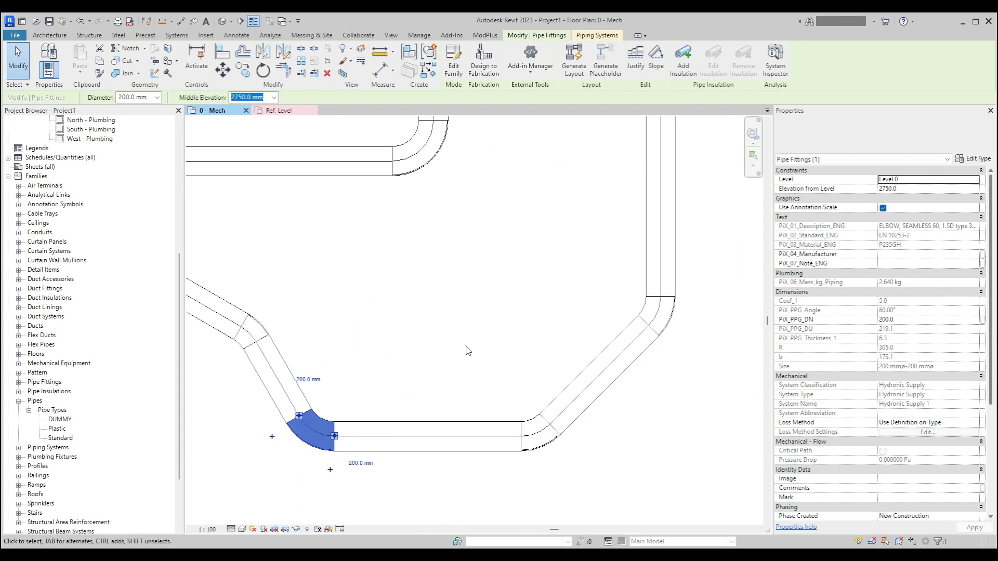
pyautogui.click(555, 451)
pyautogui.scroll(1, 599, 424)
# Delete the whole test pipe run with all its elbows from the 0 - Mech plan.
pyautogui.moveTo(667, 321); pyautogui.dragTo(615, 399)
pyautogui.scroll(-5, 600, 426)
pyautogui.scroll(-1, 599, 431)
pyautogui.moveTo(674, 497); pyautogui.dragTo(301, 195)
pyautogui.press('Delete')
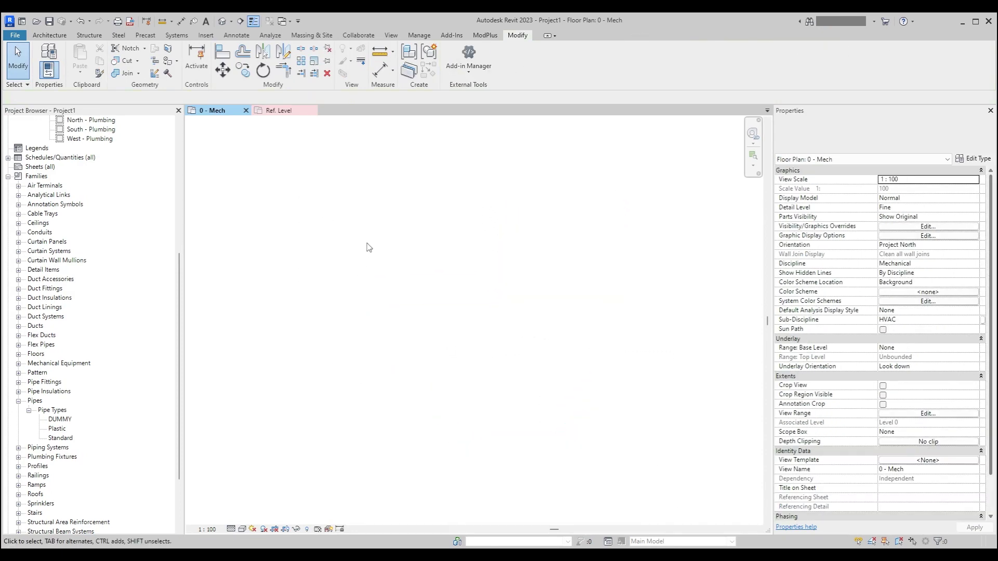